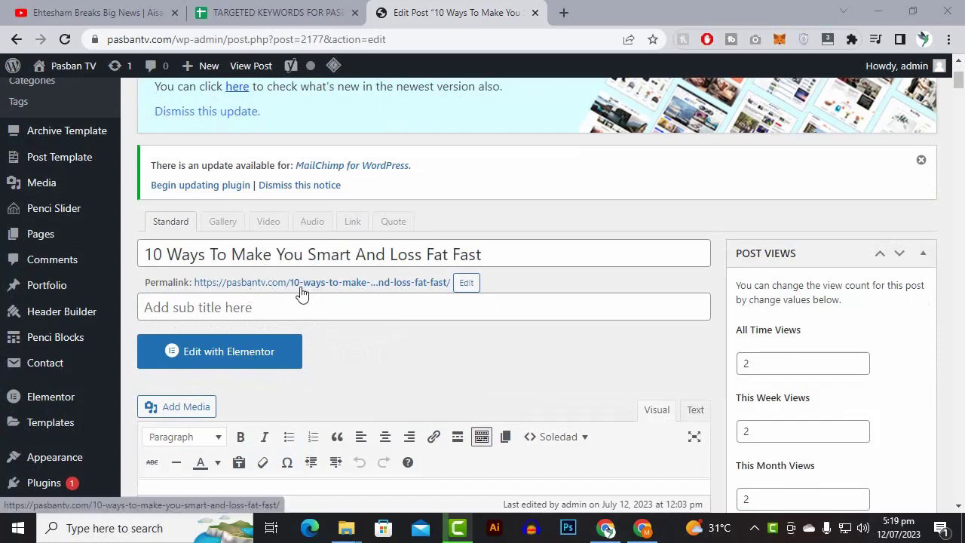
View the published post through its permalink, visit the site's home page, and reopen the post from there
left_click(244, 293)
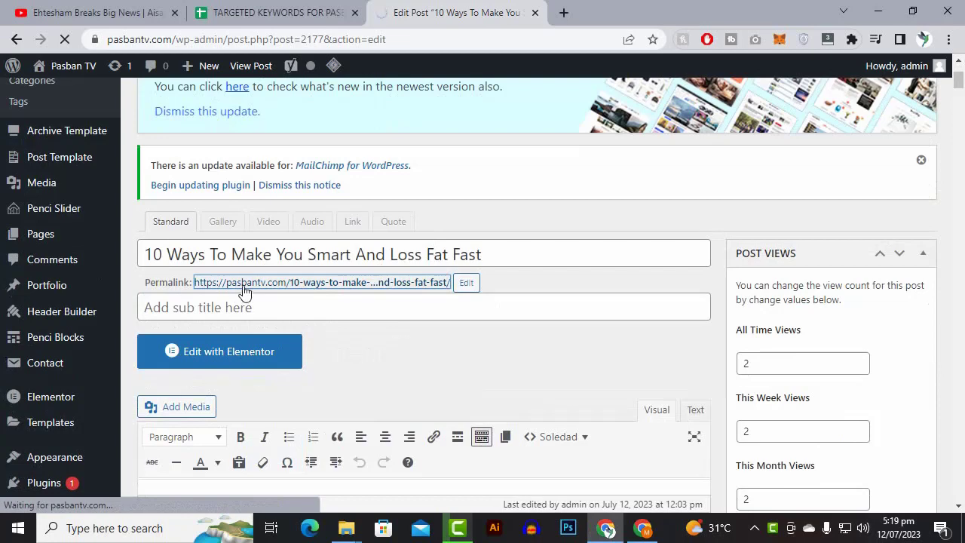
right_click(247, 285)
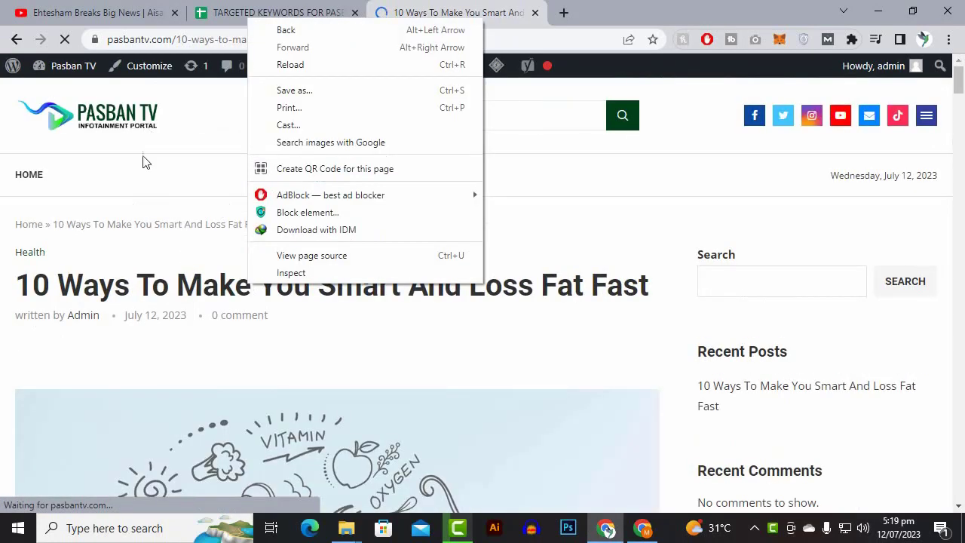
left_click(171, 183)
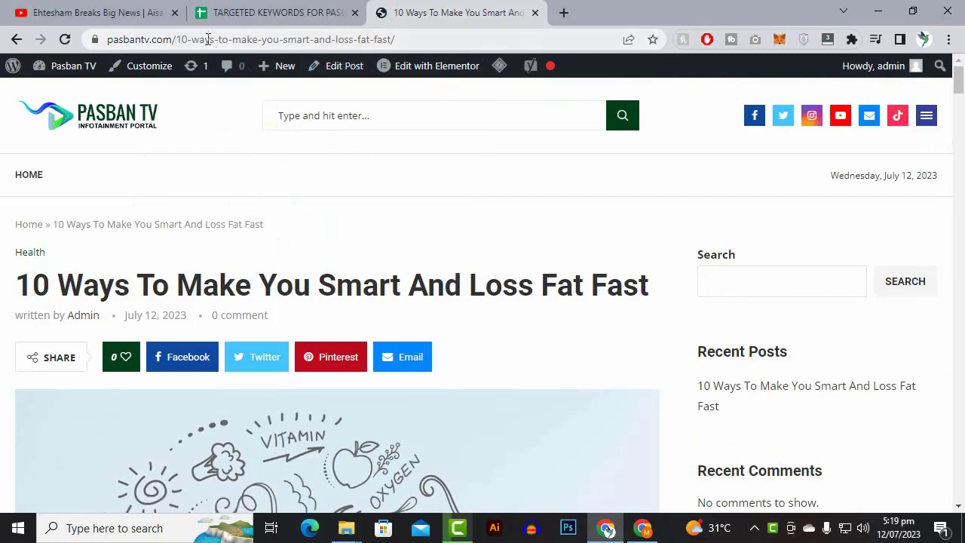
left_click(147, 130)
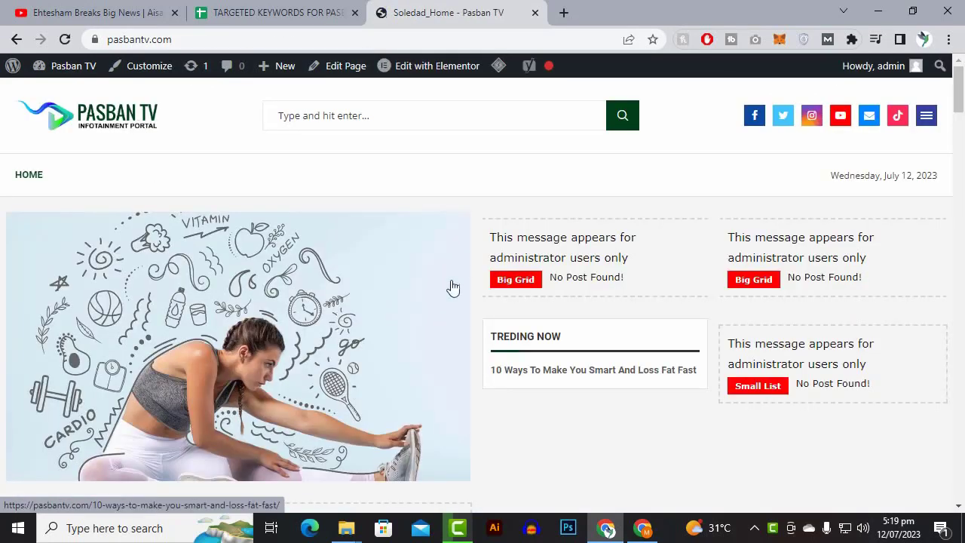
left_click(300, 301)
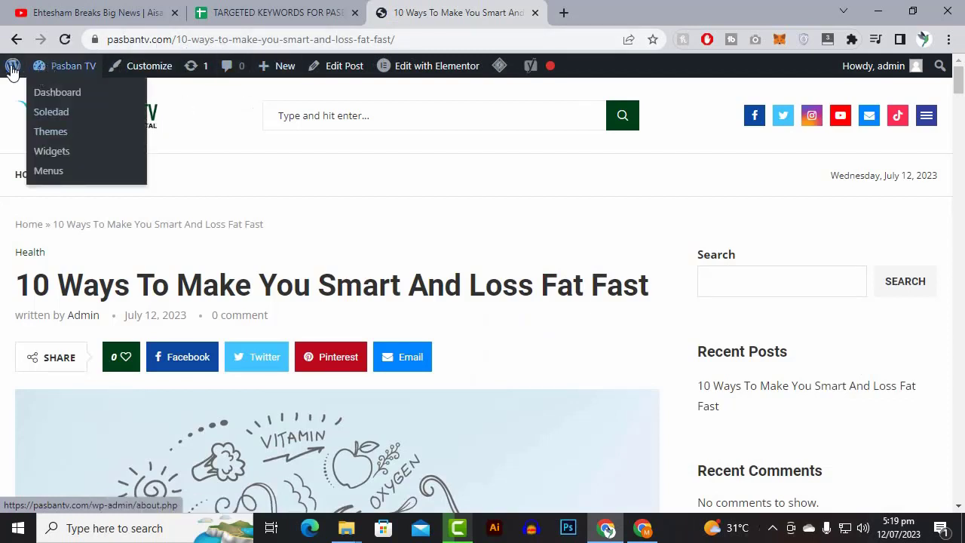
Return to the site dashboard, list all posts, and open "10 Ways To Make You Smart And Loss Fat Fast" for editing
mouse_move(13, 68)
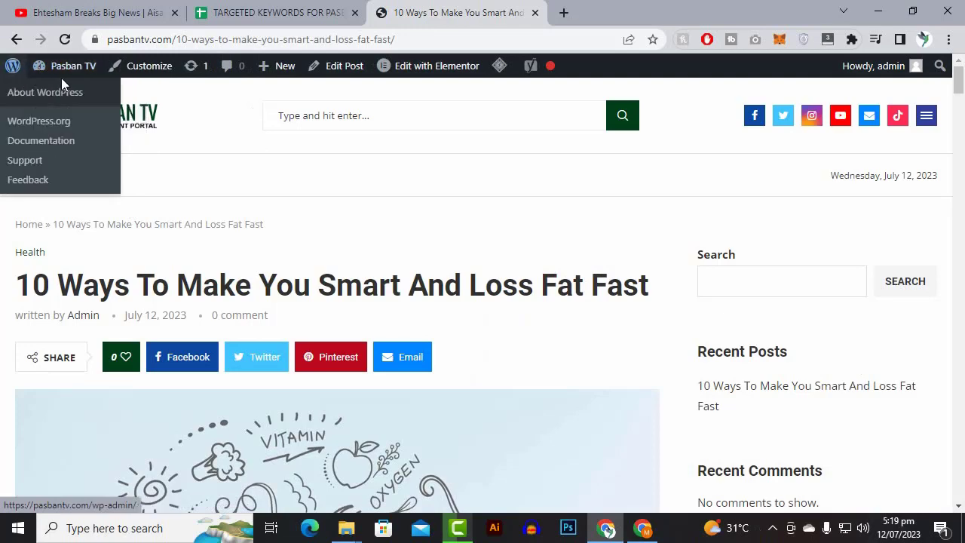
mouse_move(65, 79)
left_click(59, 96)
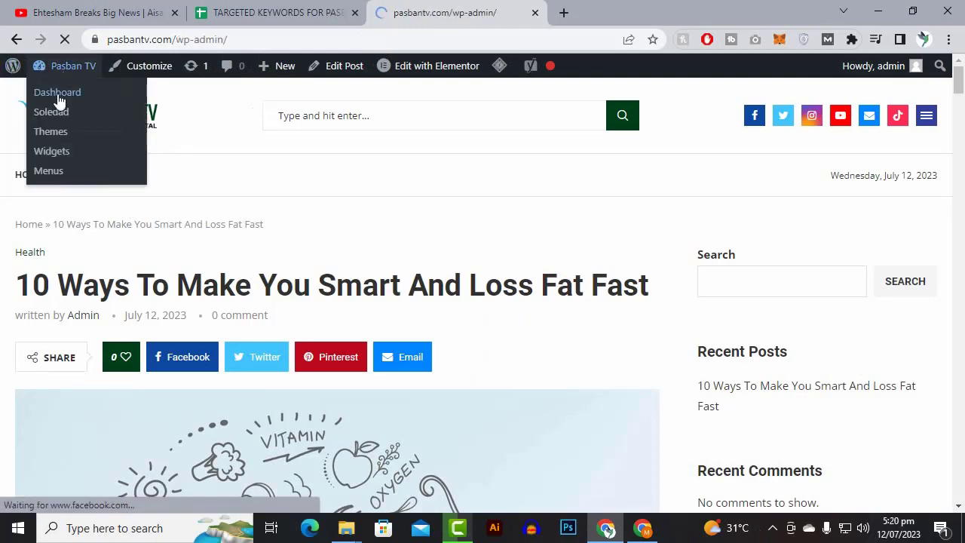
scroll(250, 289, "down", 11)
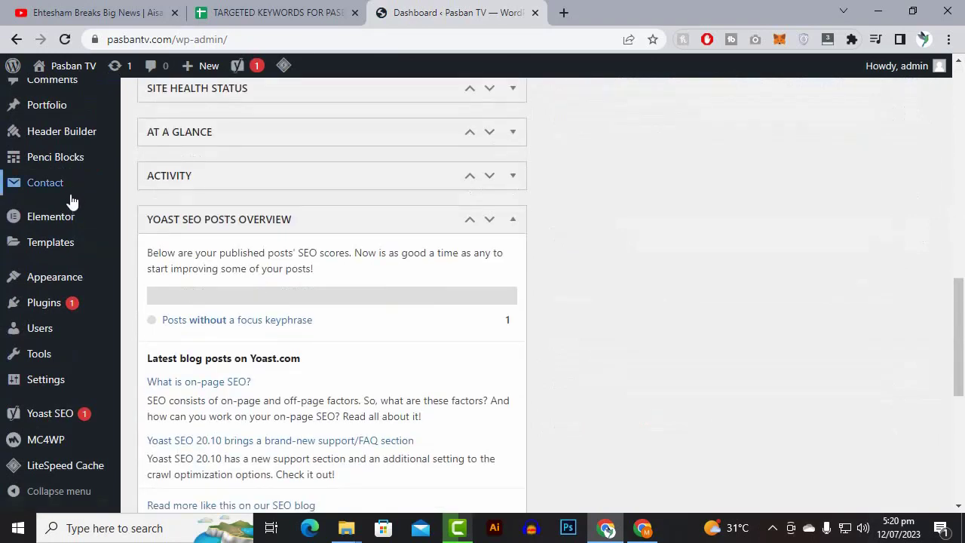
scroll(75, 215, "up", 5)
mouse_move(76, 224)
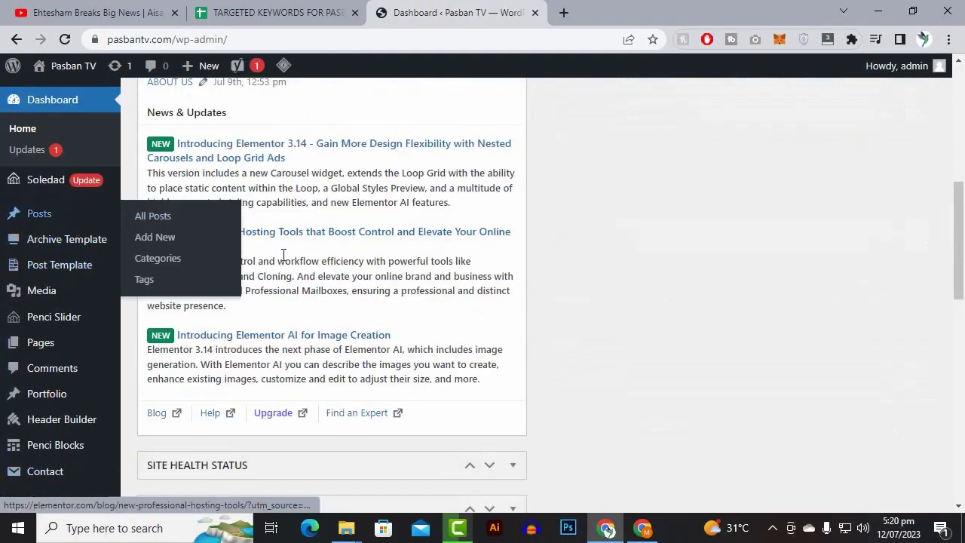
left_click(141, 217)
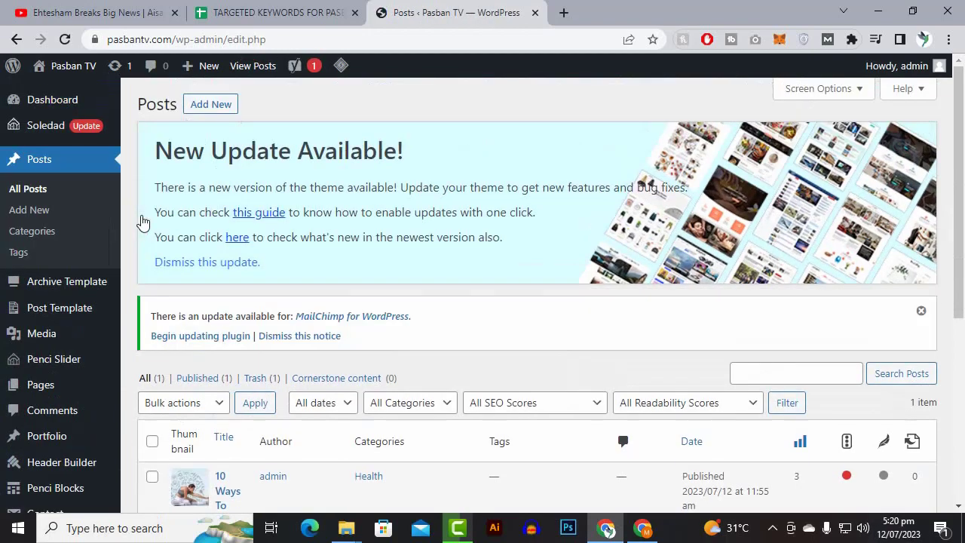
scroll(186, 272, "down", 4)
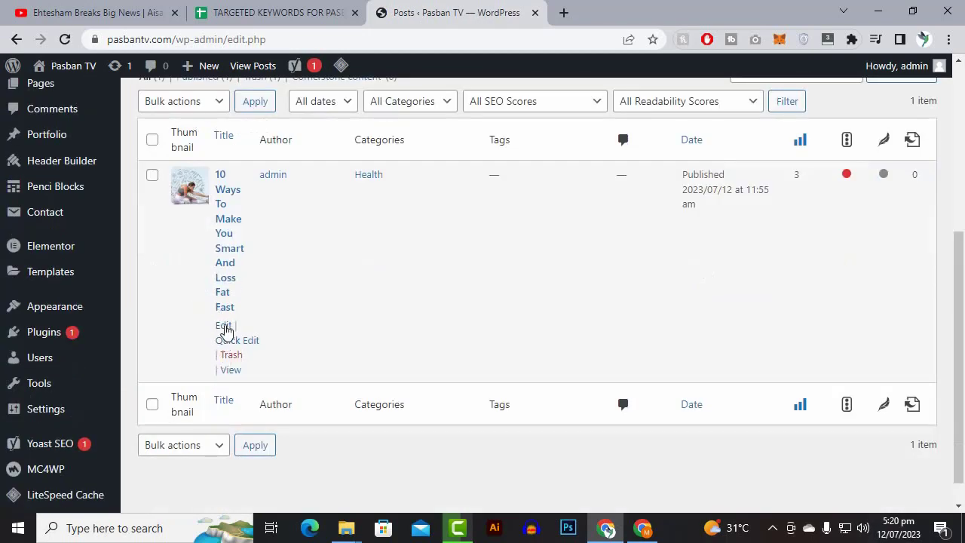
left_click(223, 326)
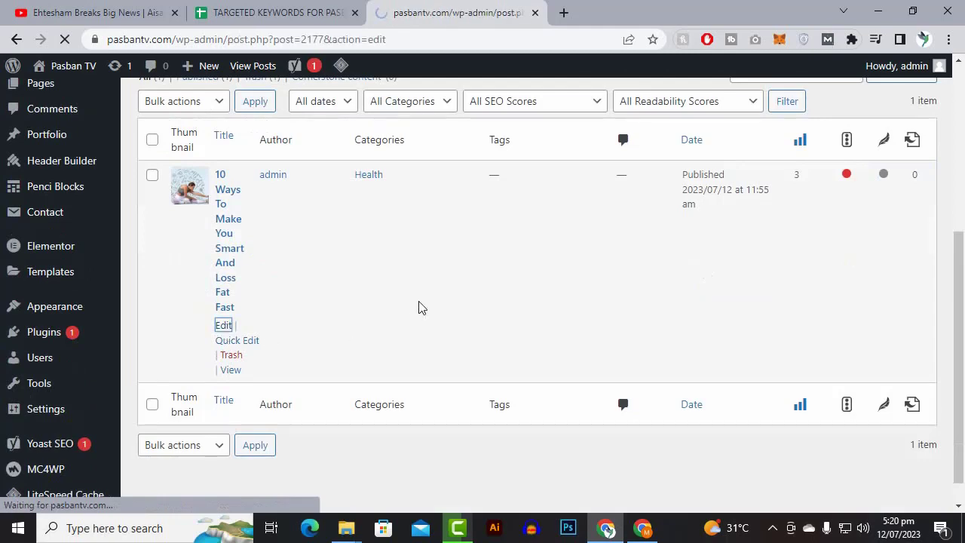
Open the post's permalink slug for editing, inspect its full wording, and close the slug editor
scroll(422, 309, "down", 1)
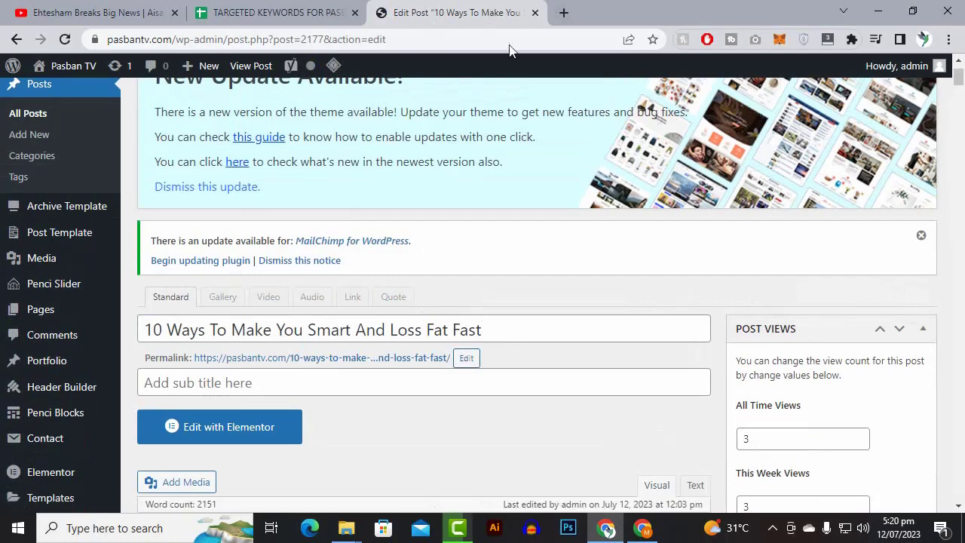
scroll(402, 242, "down", 2)
left_click(466, 211)
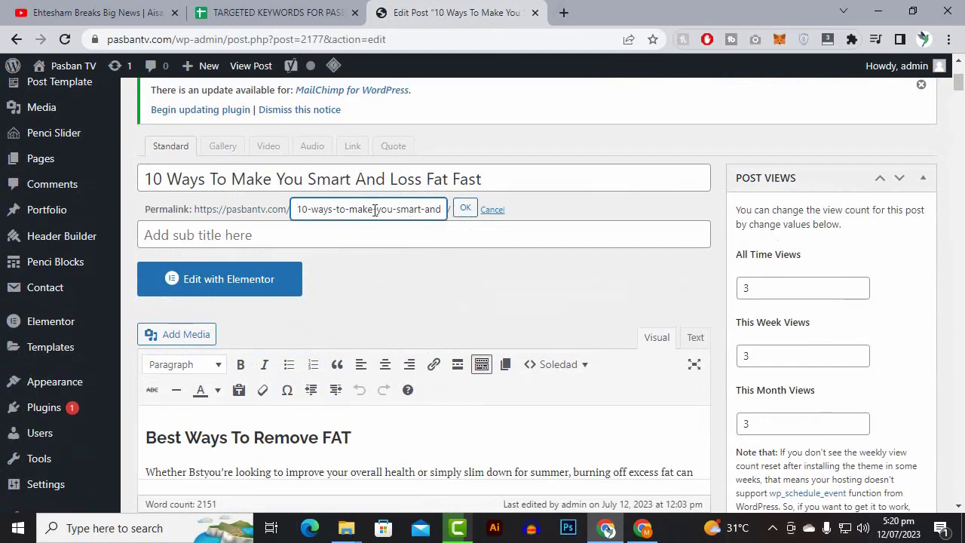
left_click_drag(329, 212, 460, 226)
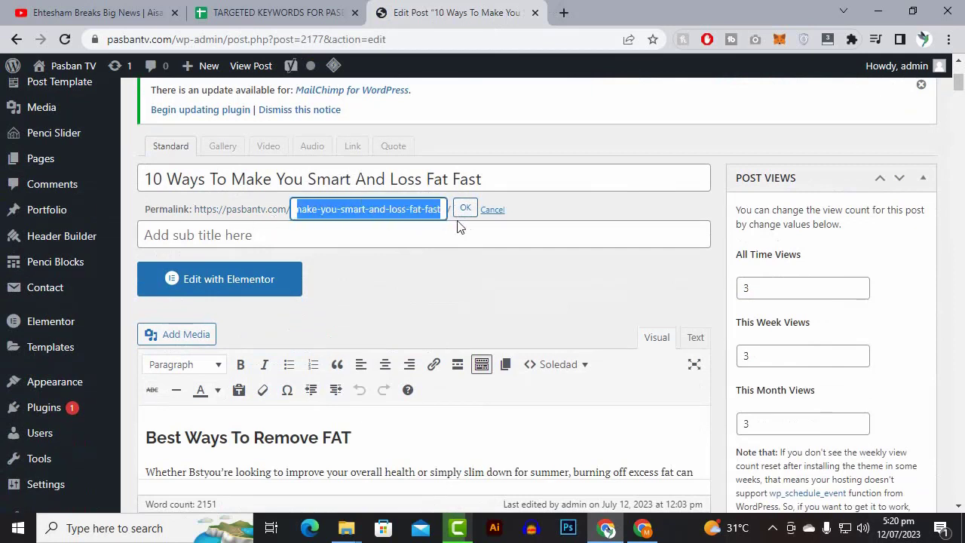
left_click(530, 147)
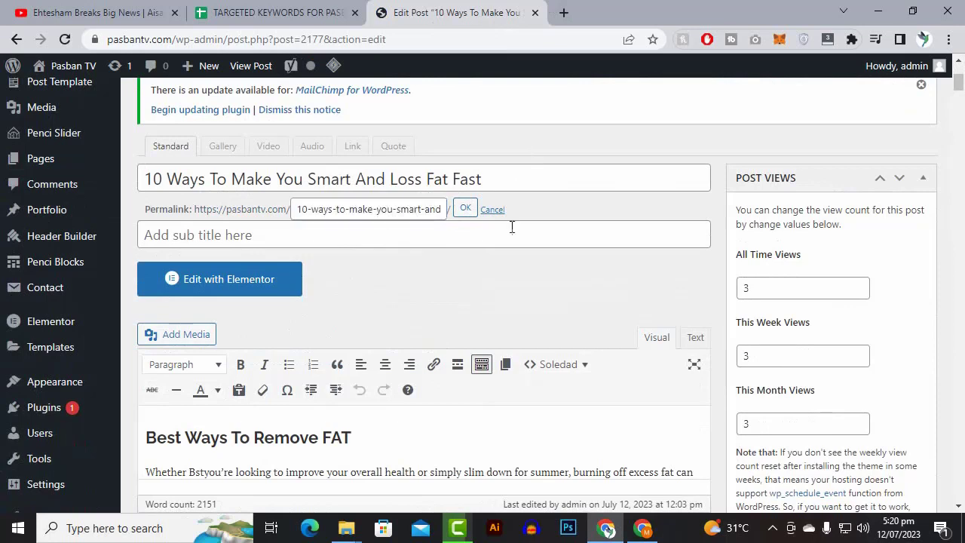
left_click(465, 209)
Examine the post's content, publishing details, categories, featured image and Yoast SEO section, closing the stray Camtasia video page
scroll(371, 315, "down", 3)
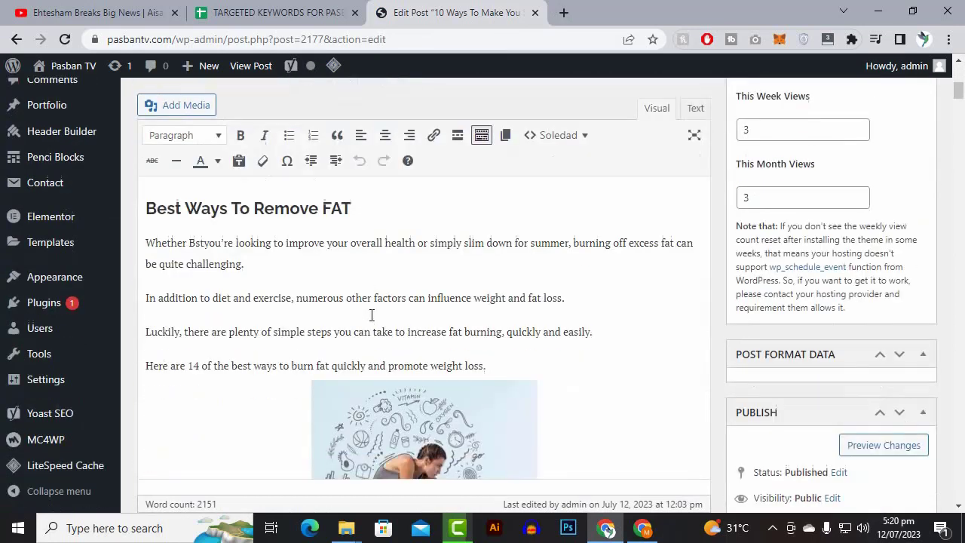
scroll(378, 321, "up", 1)
scroll(830, 274, "down", 2)
scroll(829, 270, "up", 3)
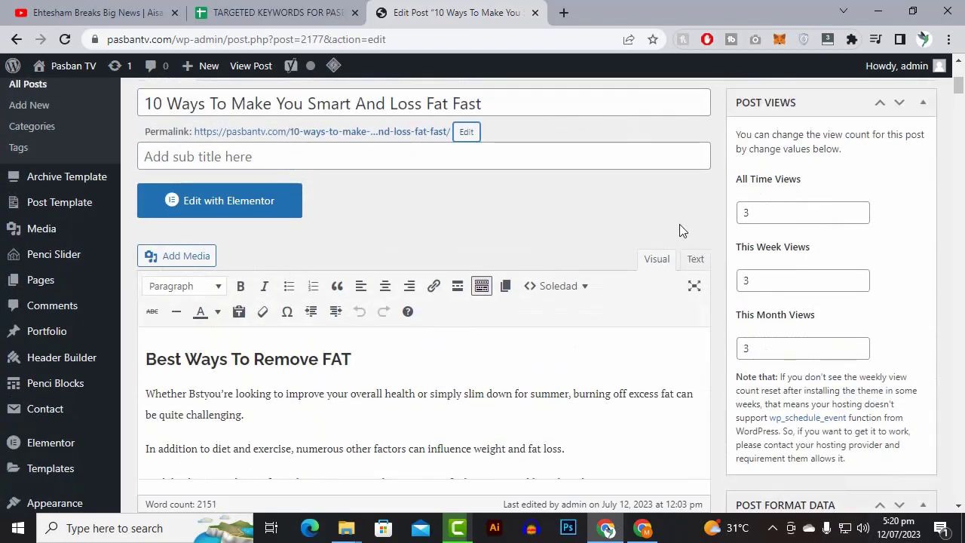
scroll(681, 231, "up", 1)
scroll(750, 267, "down", 3)
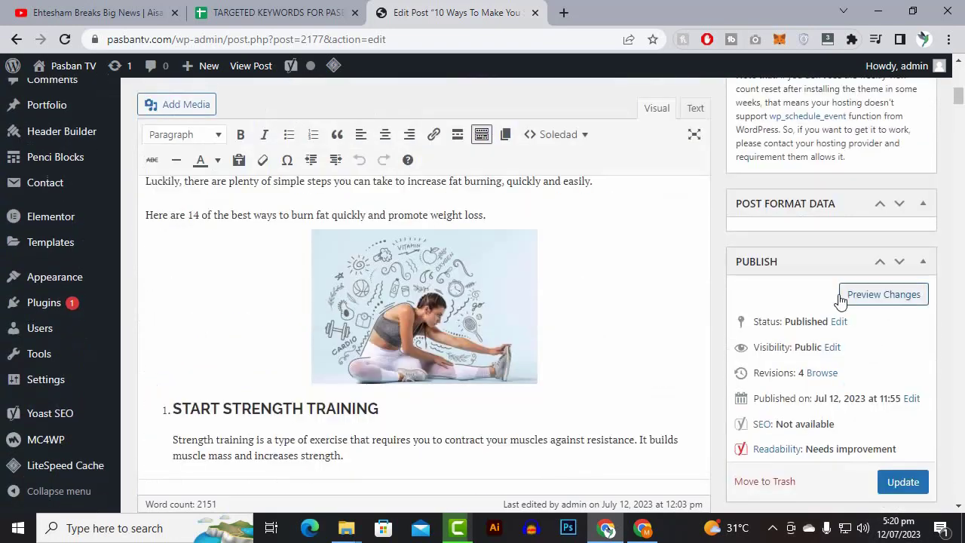
scroll(841, 292, "down", 3)
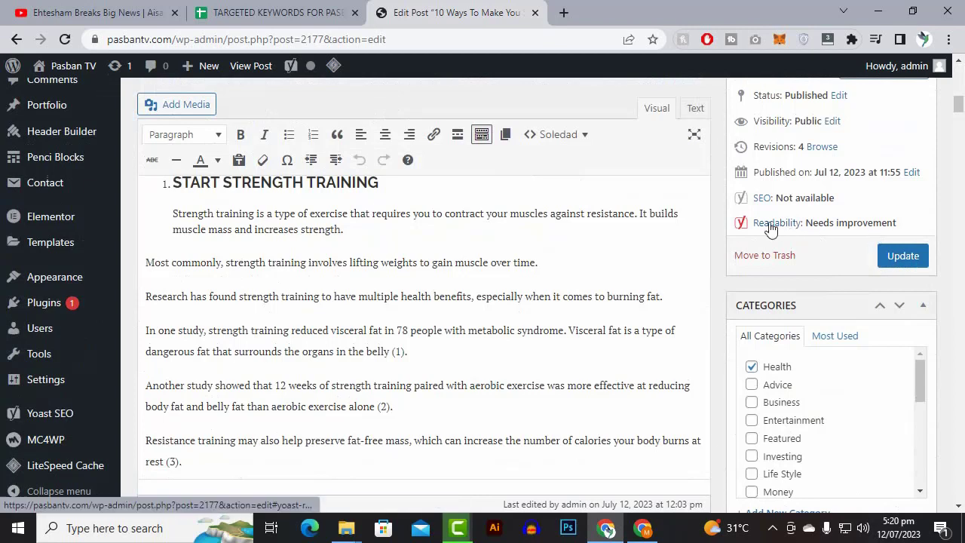
scroll(790, 305, "down", 3)
scroll(789, 305, "down", 2)
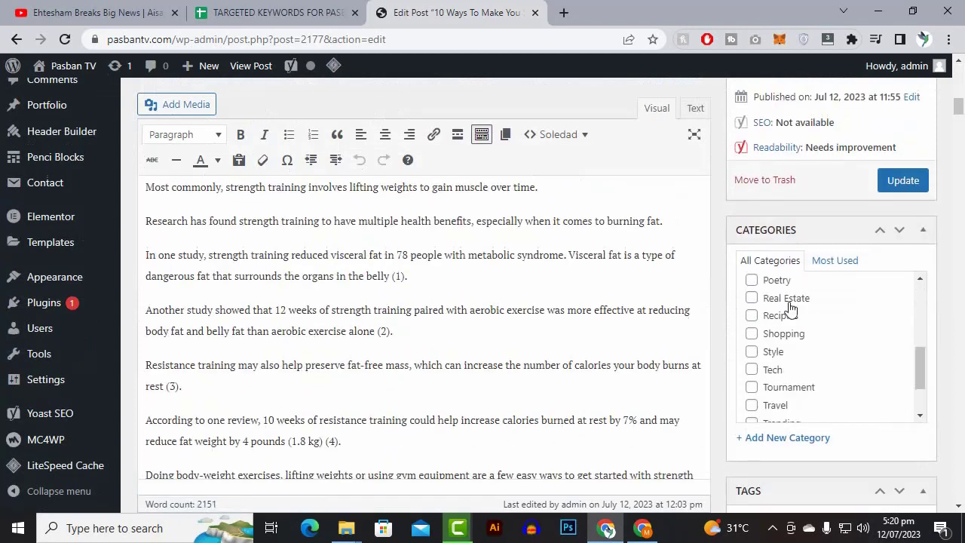
scroll(961, 328, "down", 15)
scroll(960, 327, "down", 15)
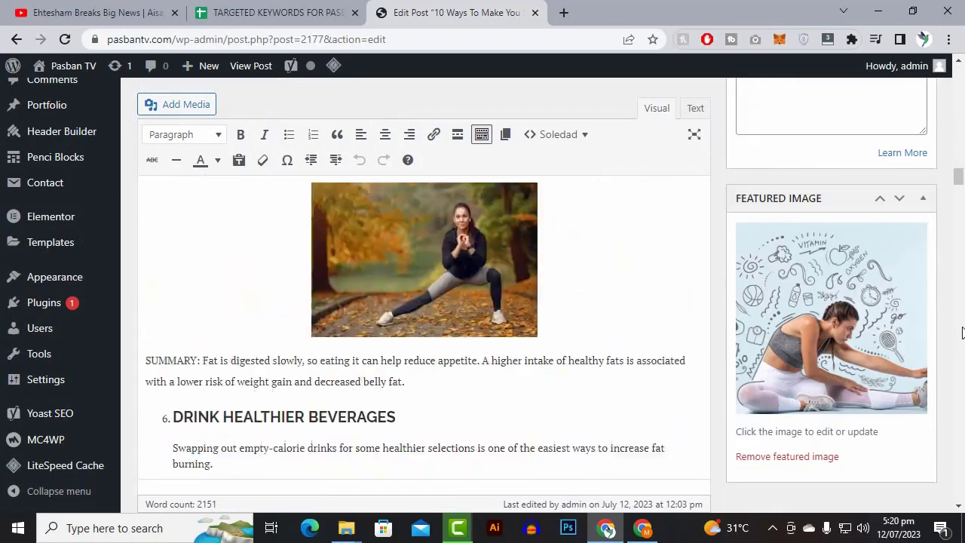
scroll(962, 323, "down", 10)
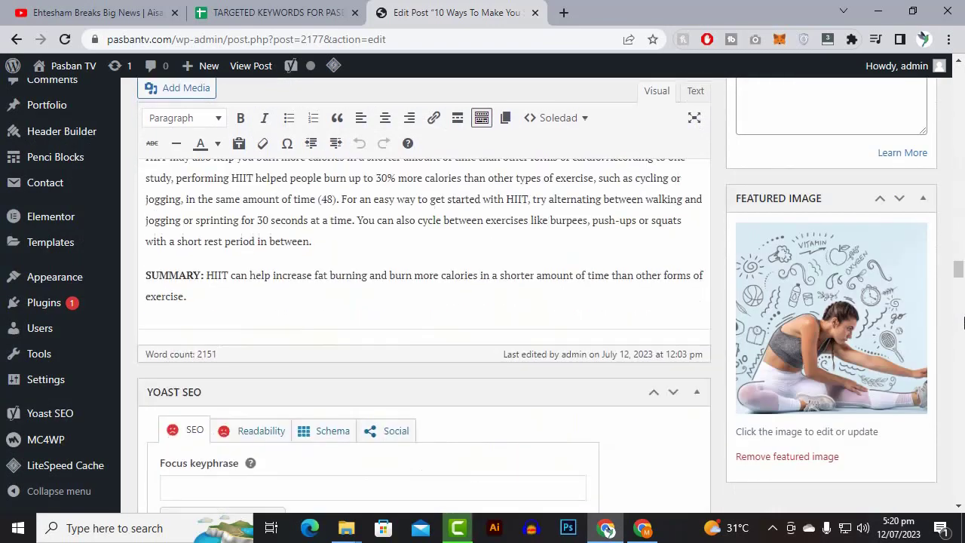
scroll(961, 323, "up", 2)
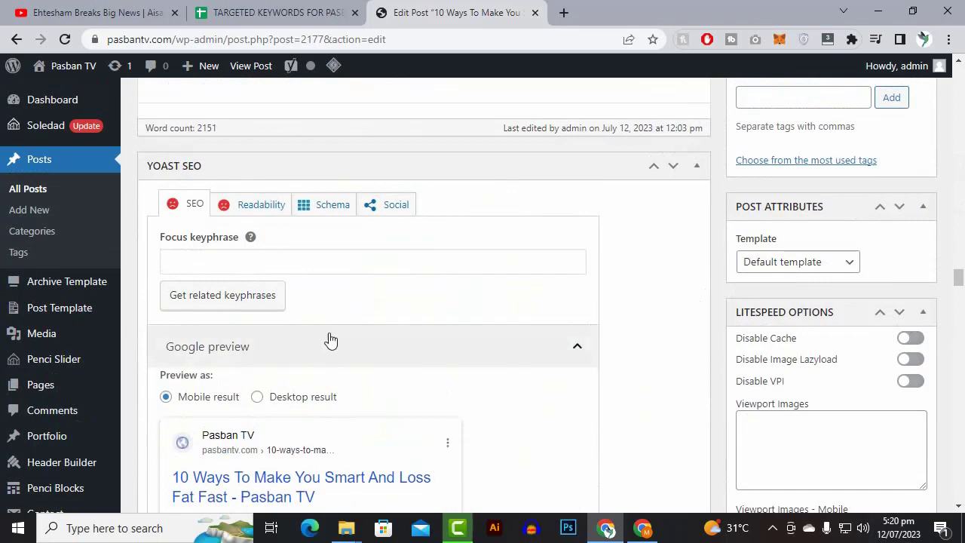
scroll(330, 339, "up", 3)
scroll(357, 351, "down", 1)
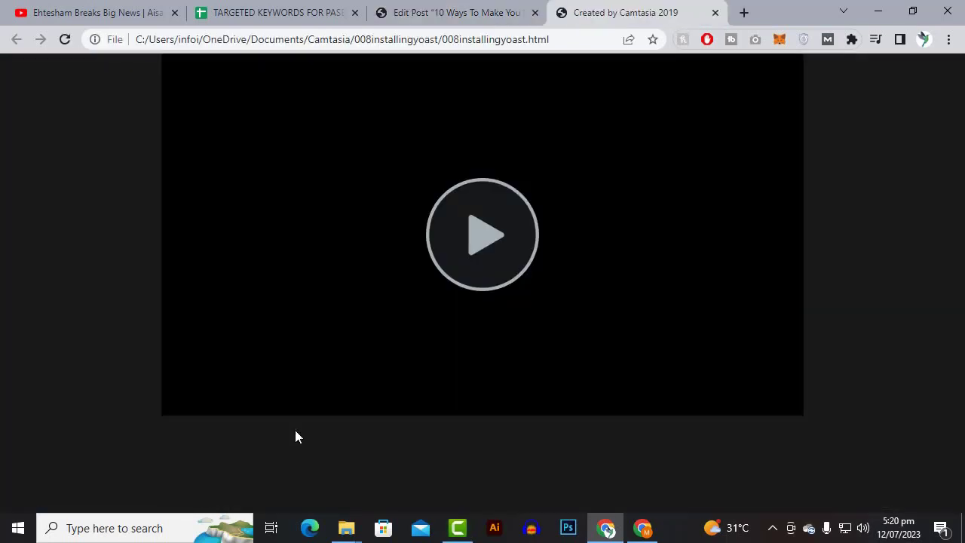
left_click(715, 12)
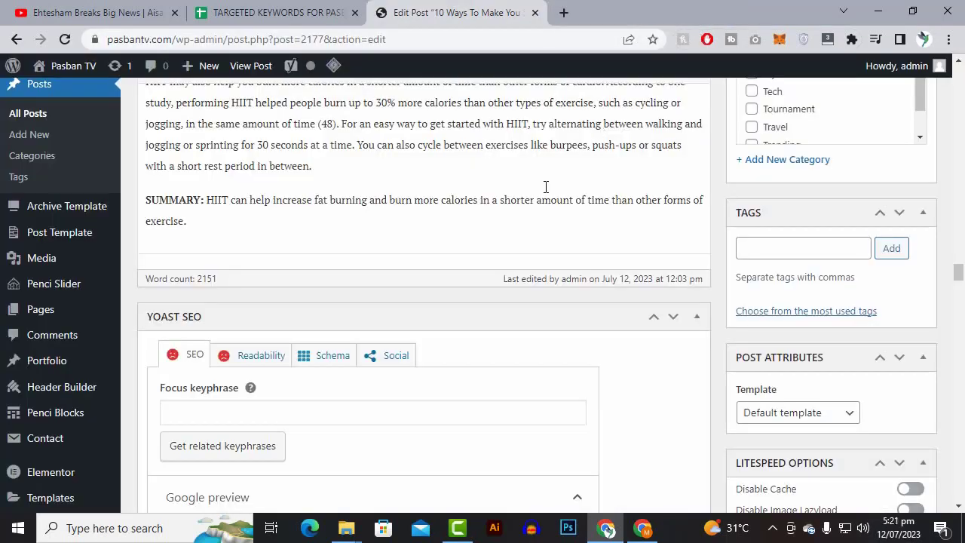
Review the post's Yoast readability analysis and its schema settings for page and article type
scroll(500, 238, "down", 2)
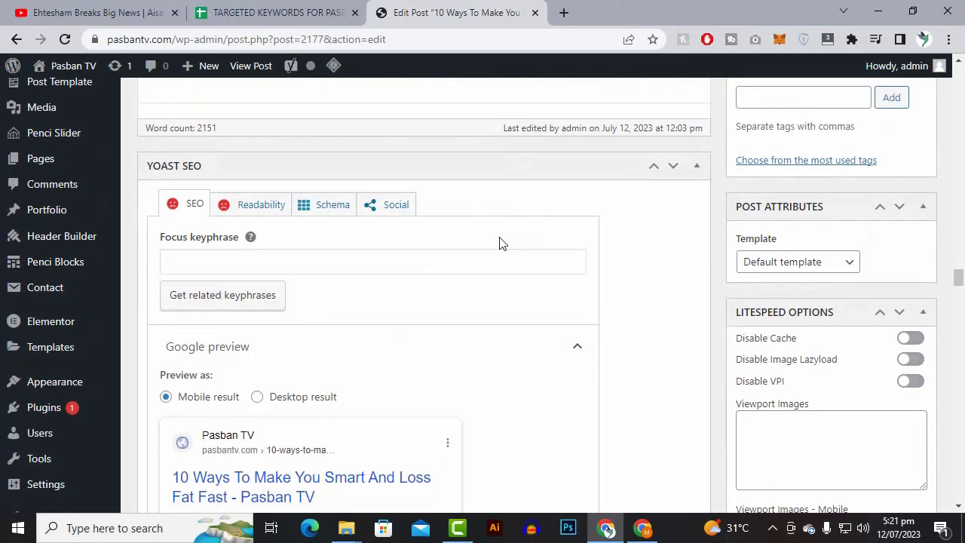
left_click(245, 208)
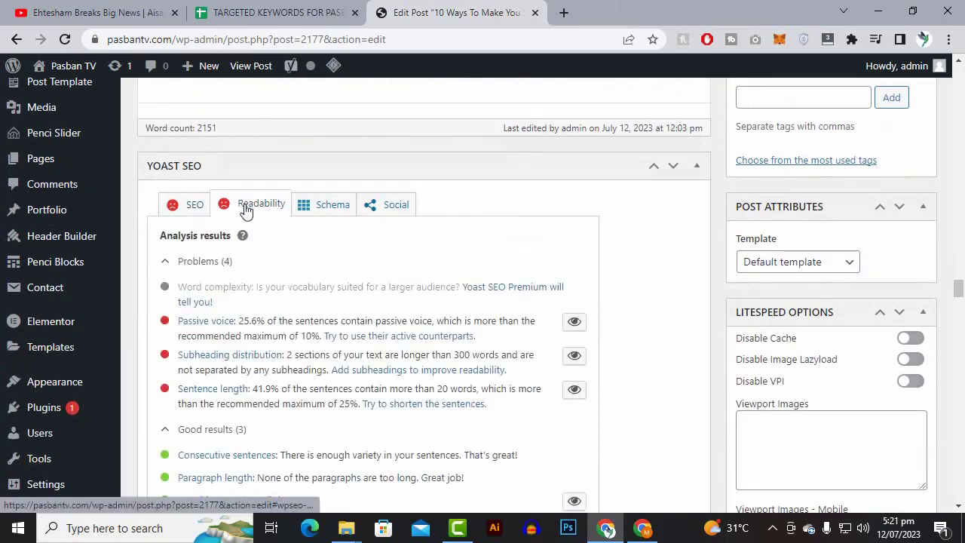
scroll(264, 377, "down", 3)
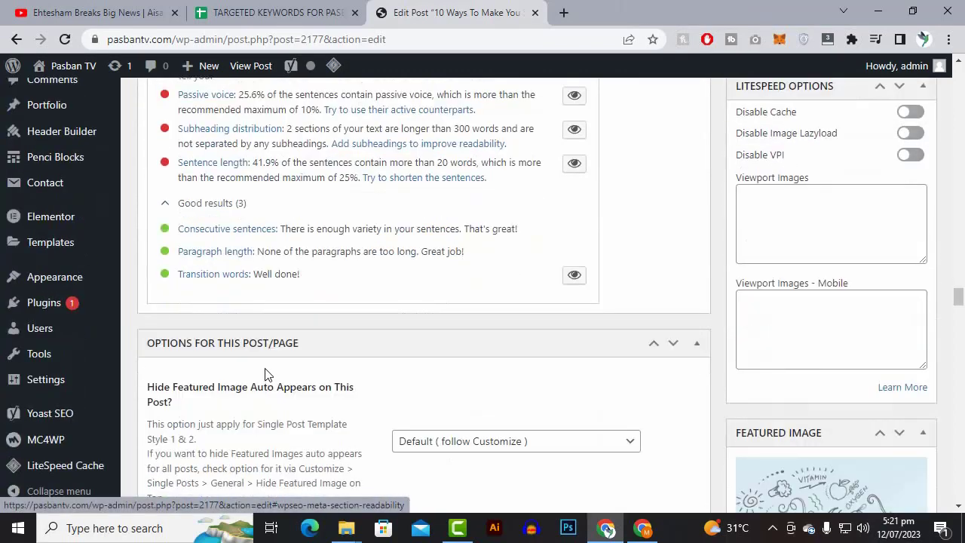
scroll(266, 373, "up", 3)
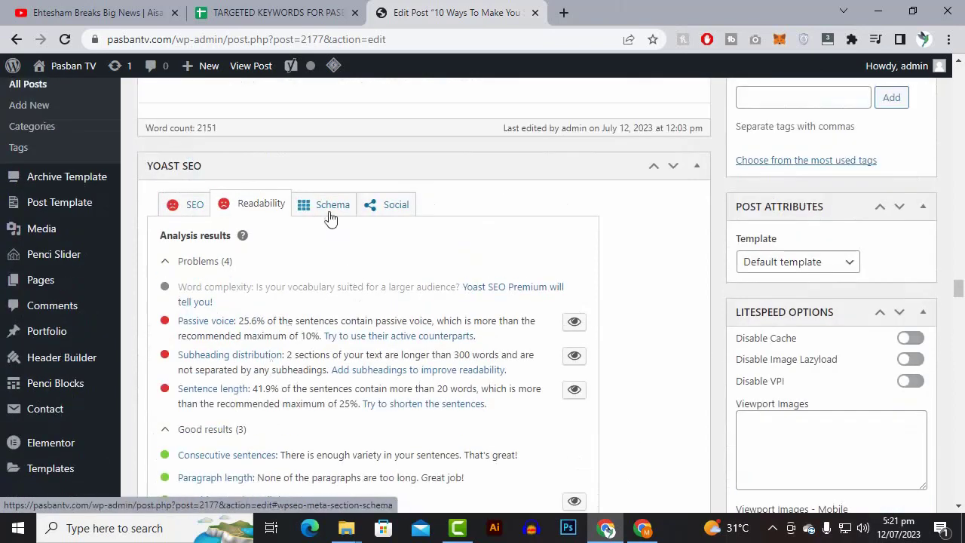
left_click(330, 215)
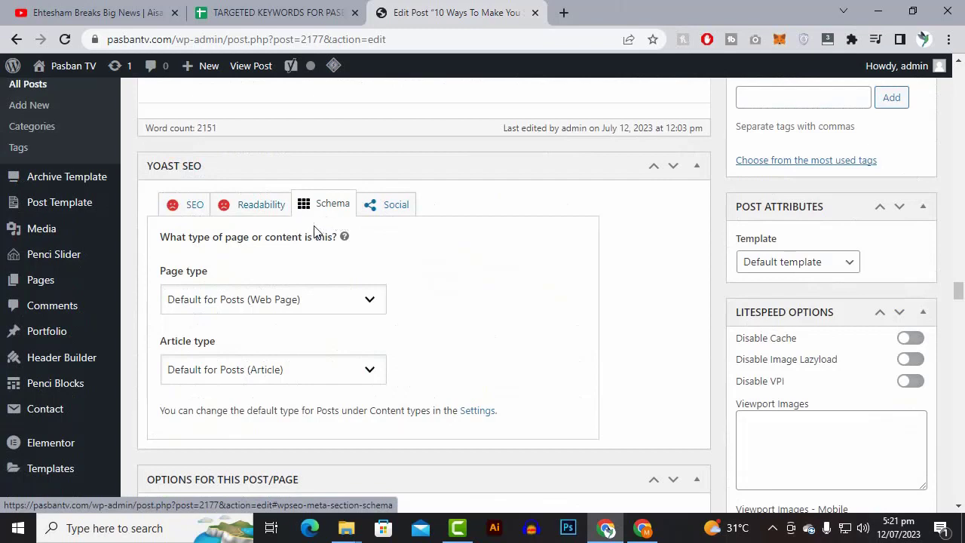
Examine the Yoast focus keyphrase, Google preview, SEO title, slug and meta description fields alongside the post's content
left_click(205, 215)
scroll(538, 292, "up", 1)
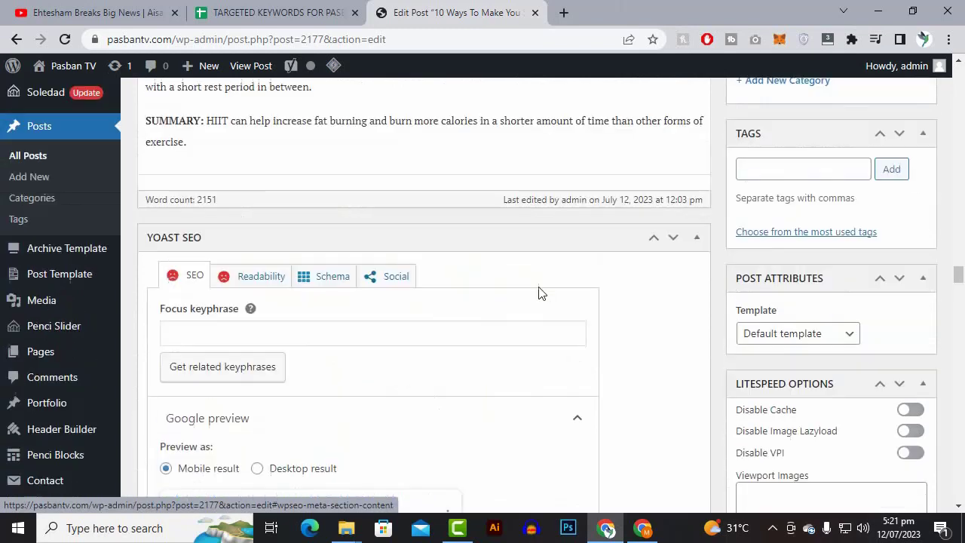
scroll(574, 272, "down", 1)
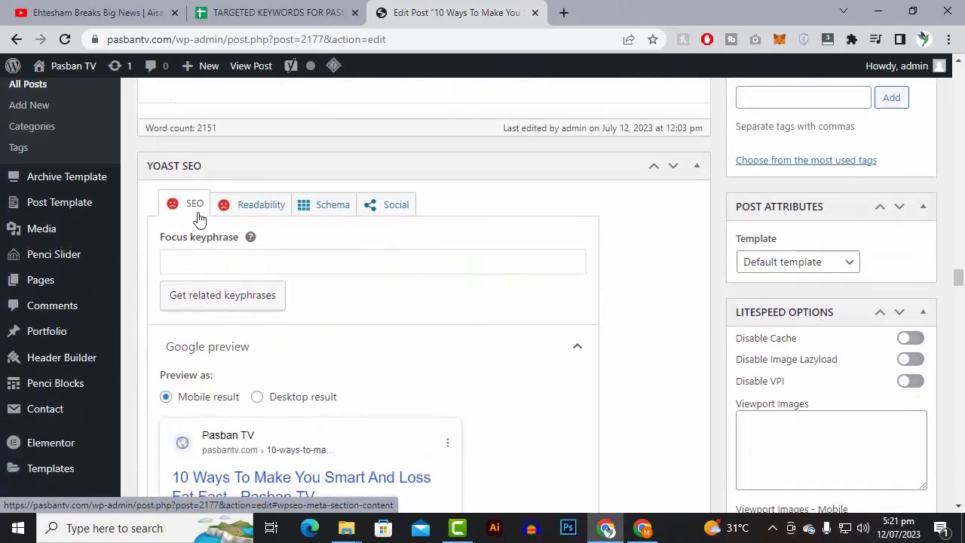
left_click(195, 258)
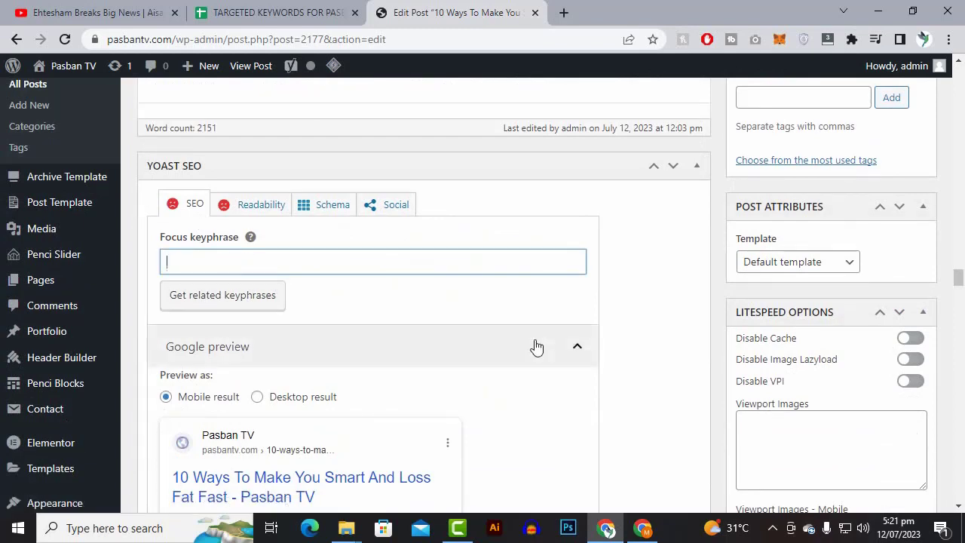
scroll(535, 343, "up", 10)
scroll(521, 340, "up", 5)
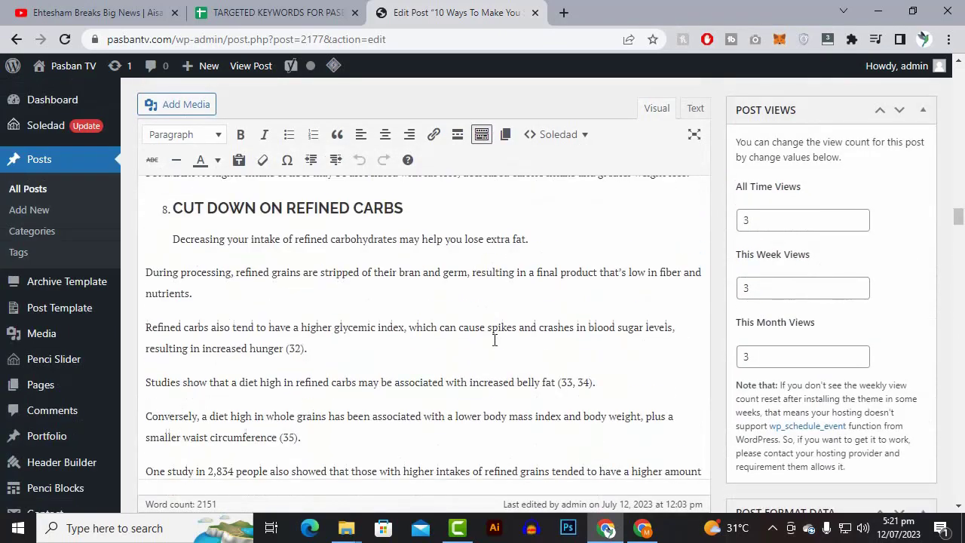
scroll(237, 257, "up", 3)
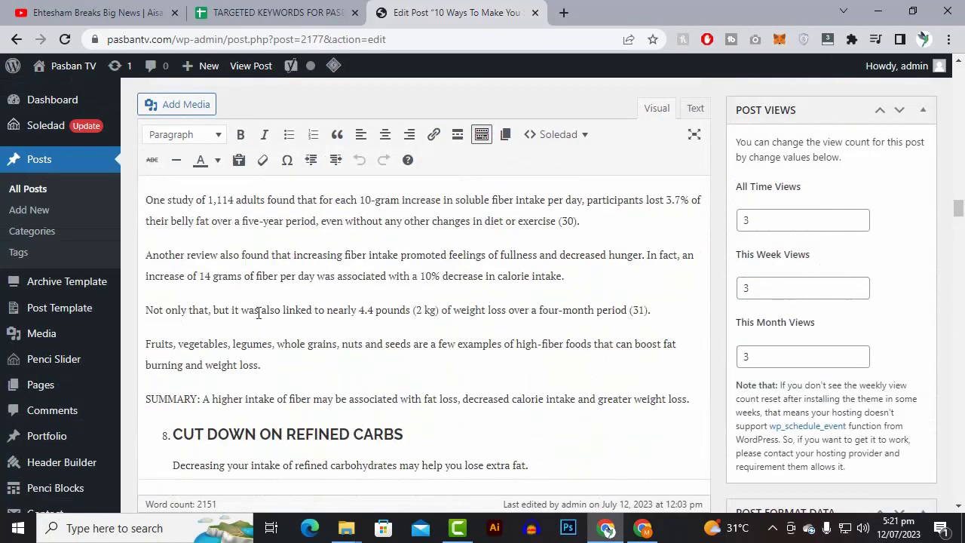
scroll(258, 312, "down", 15)
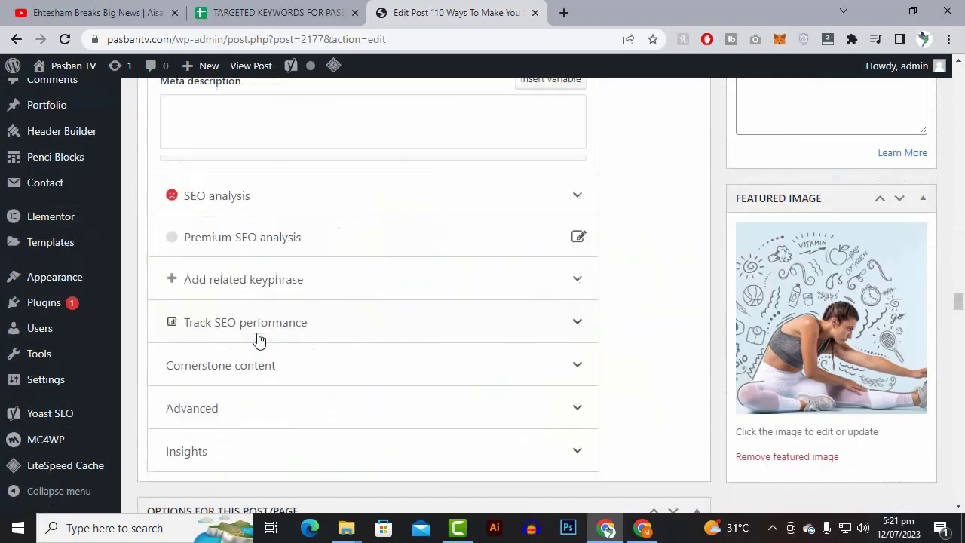
scroll(256, 335, "up", 4)
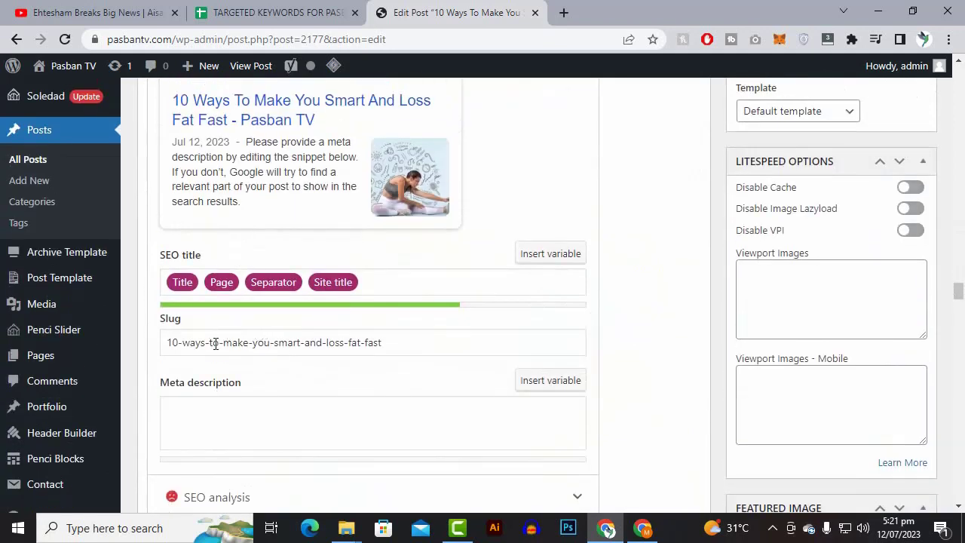
scroll(217, 359, "down", 1)
scroll(219, 352, "down", 1)
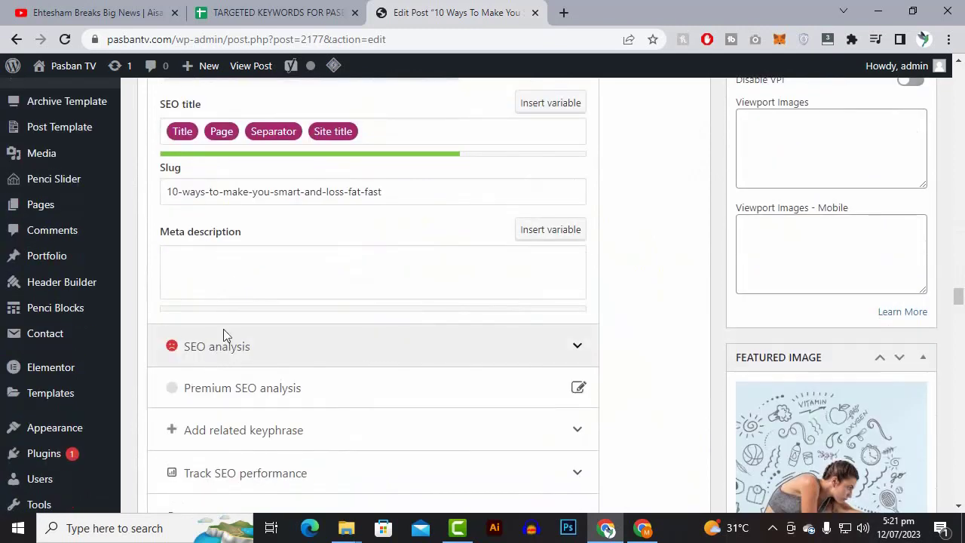
scroll(222, 335, "up", 3)
scroll(212, 340, "up", 3)
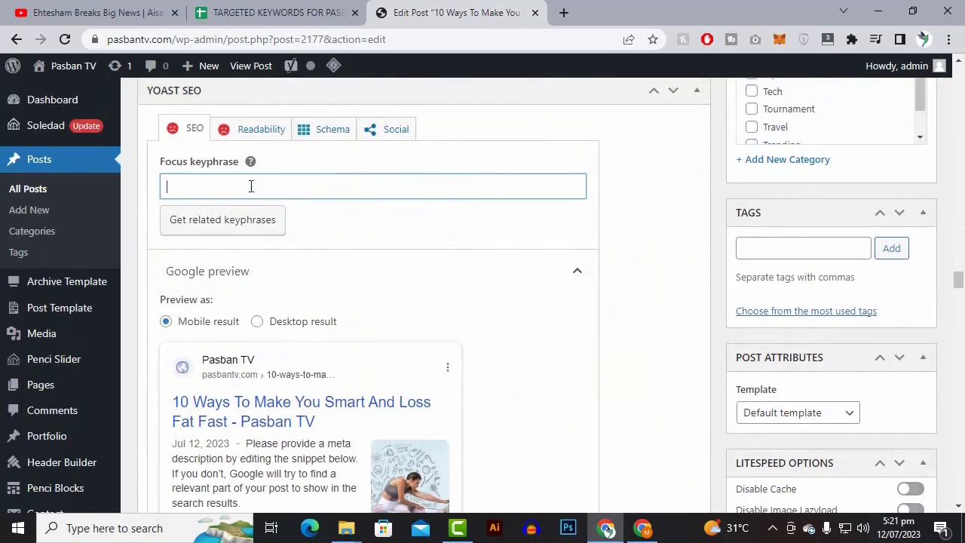
Set the post's focus keyphrase to "Best Tips How To Remove FAT"
left_click(231, 229)
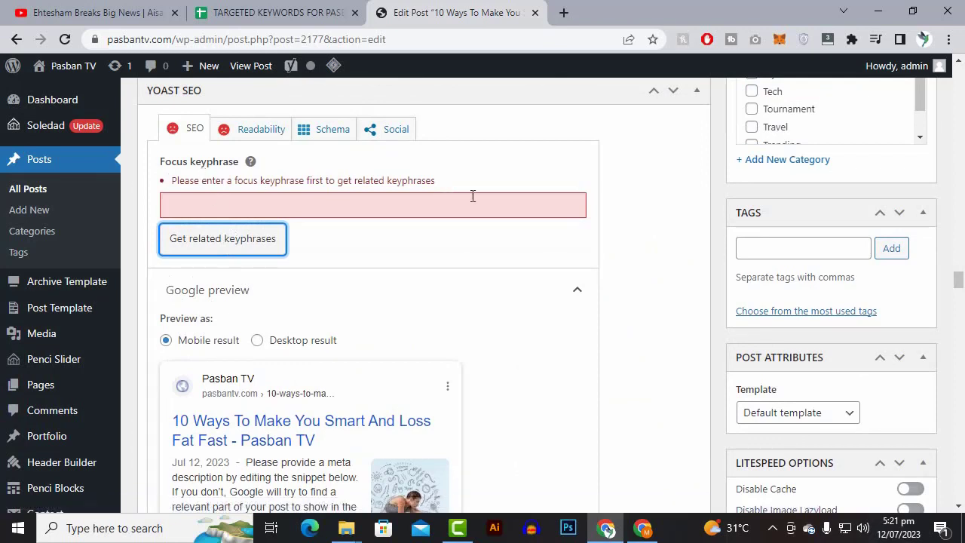
left_click(355, 200)
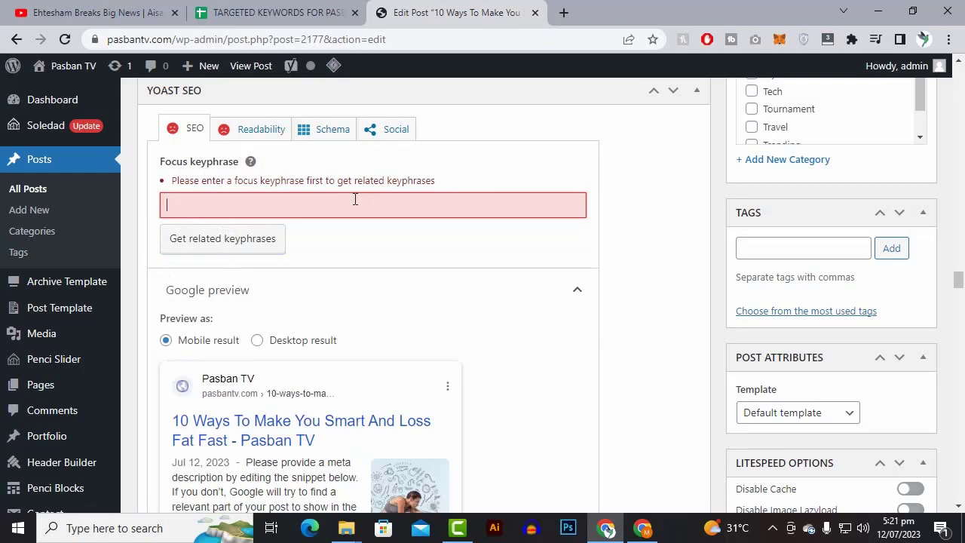
type("Best Tips")
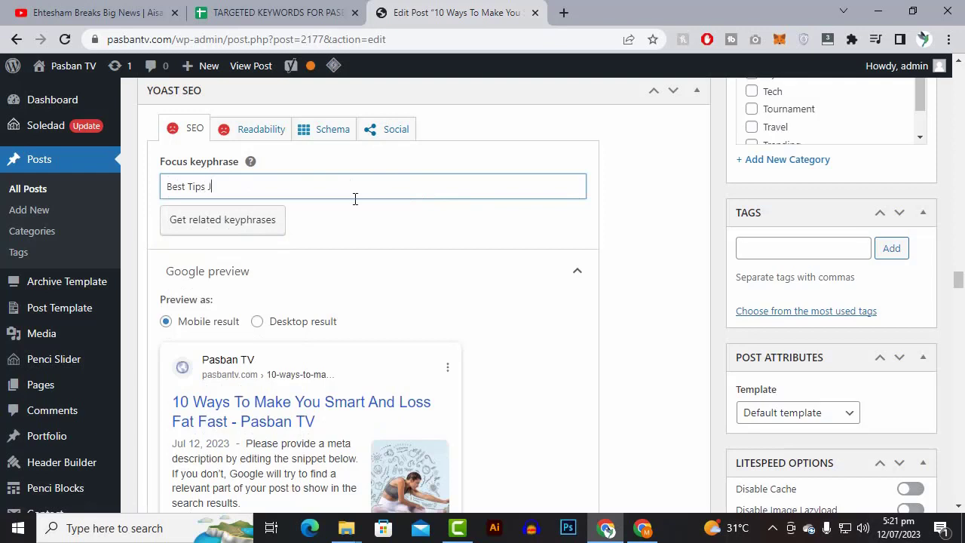
type(" How To Remove FAT")
scroll(366, 215, "down", 1)
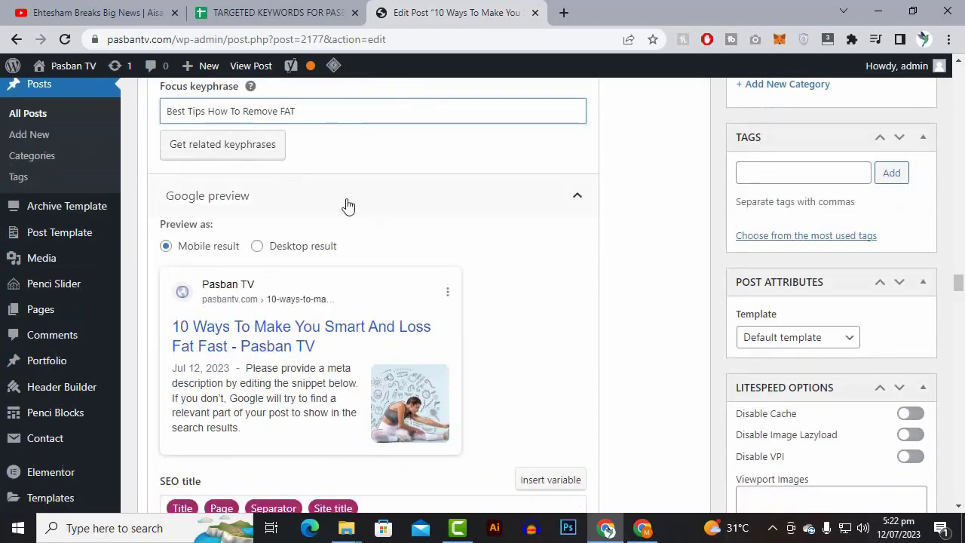
scroll(332, 219, "up", 2)
scroll(352, 275, "down", 2)
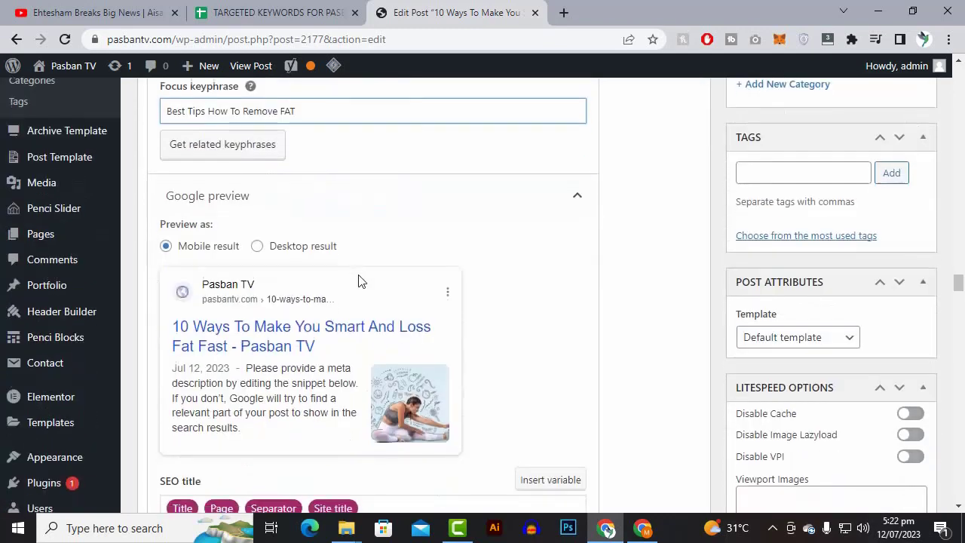
Visit the live site in a new tab, open the "10 Ways To Make You Smart And Loss Fat Fast" post, and highlight its headline
scroll(359, 280, "down", 3)
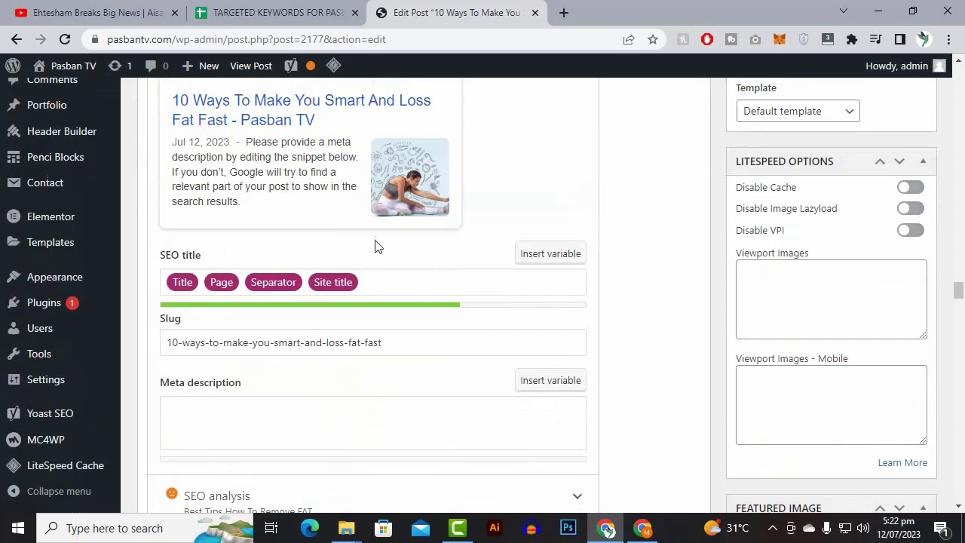
mouse_move(45, 68)
right_click(65, 94)
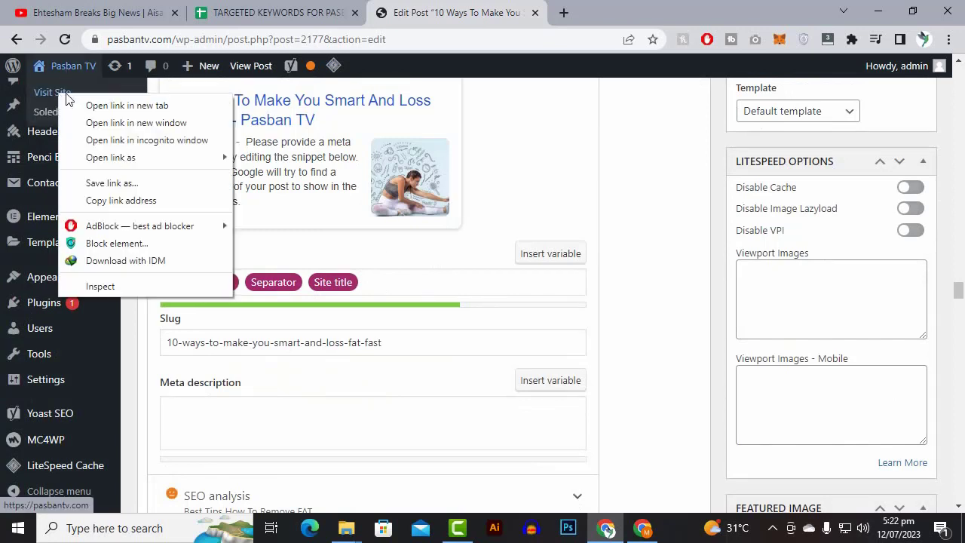
left_click(121, 105)
left_click(663, 8)
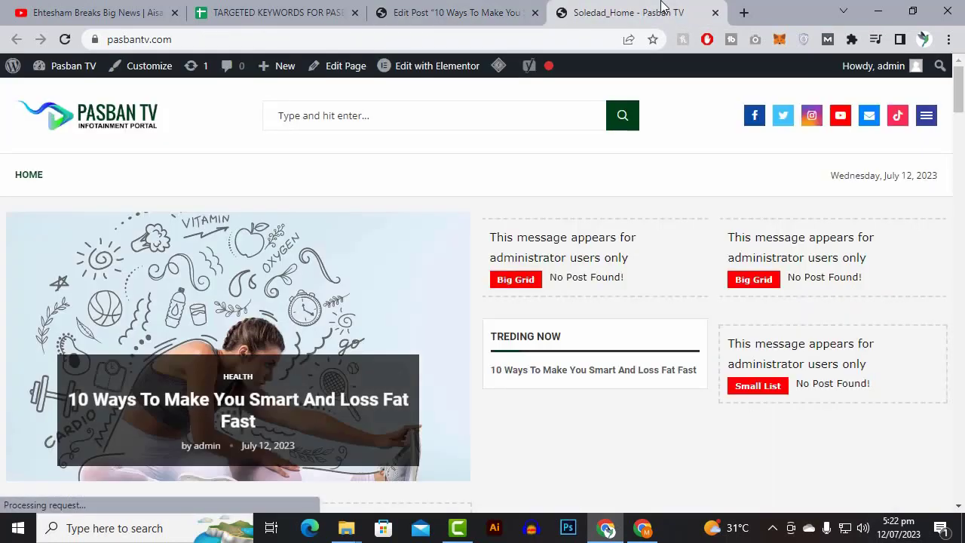
left_click(327, 264)
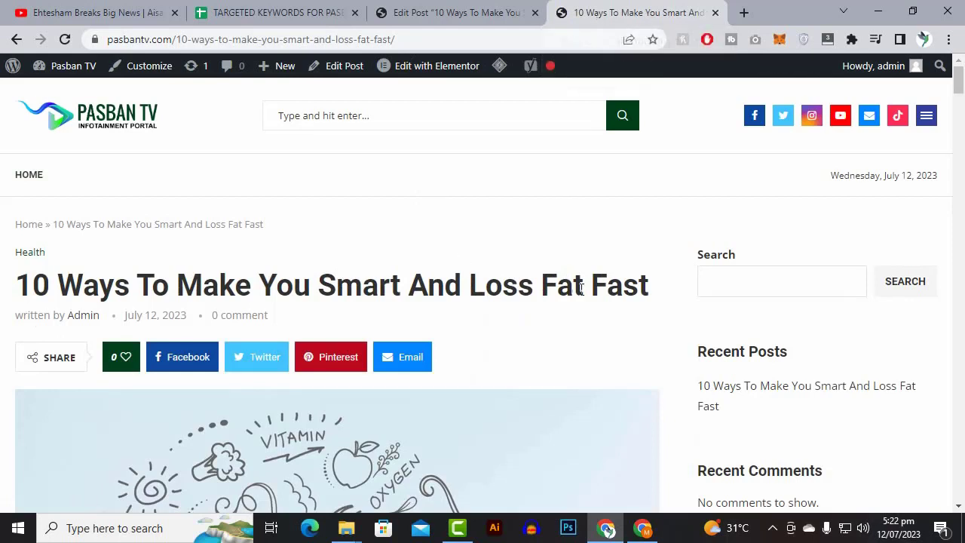
left_click_drag(660, 302, 13, 287)
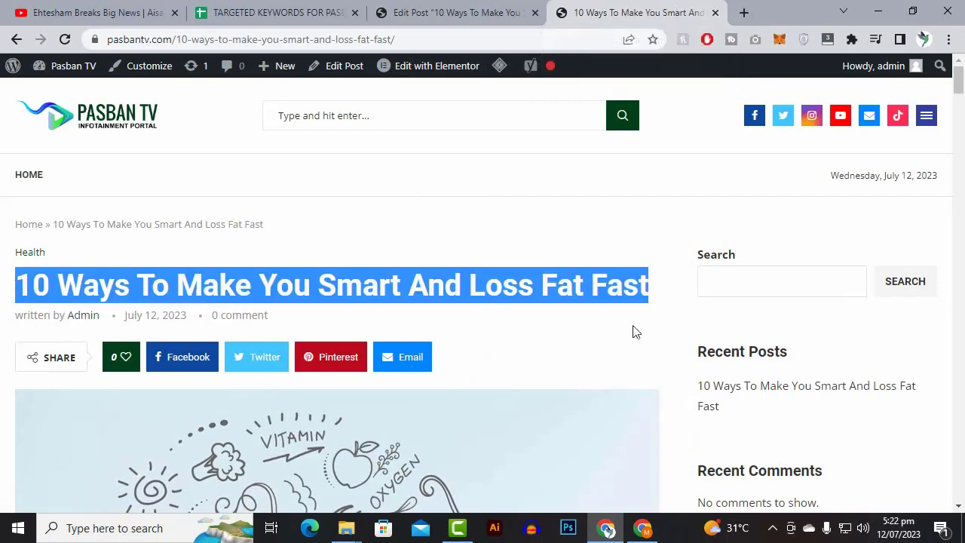
Compare the published post's headline with the SEO title variables in the Yoast settings
left_click(433, 9)
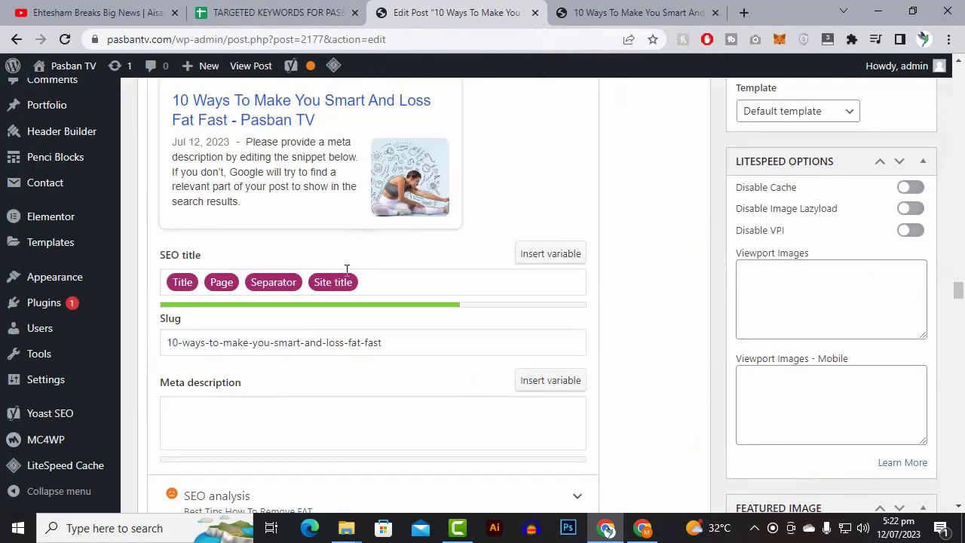
left_click(643, 7)
left_click(460, 12)
left_click(372, 286)
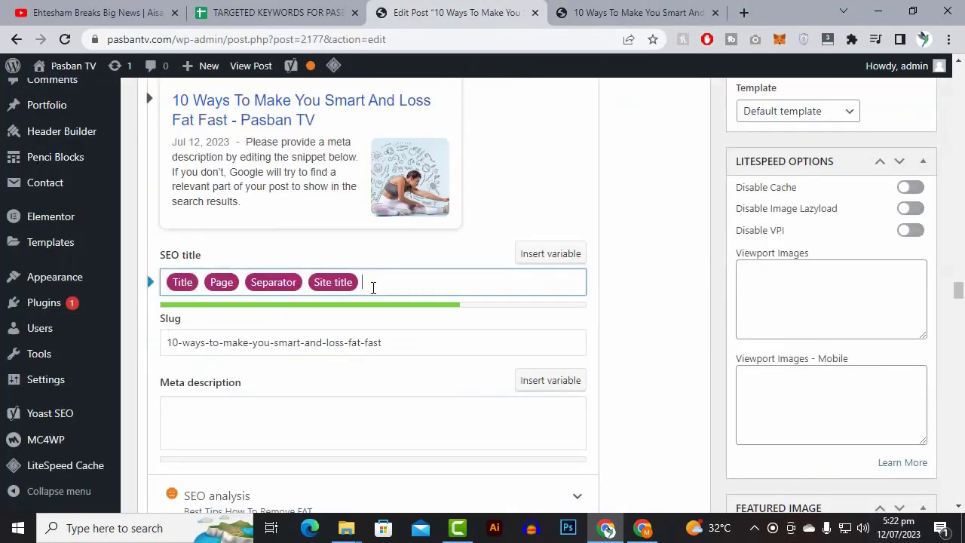
left_click_drag(381, 287, 448, 286)
Check the live site's homepage tab title, then reopen the post to check its own tab title
left_click(607, 12)
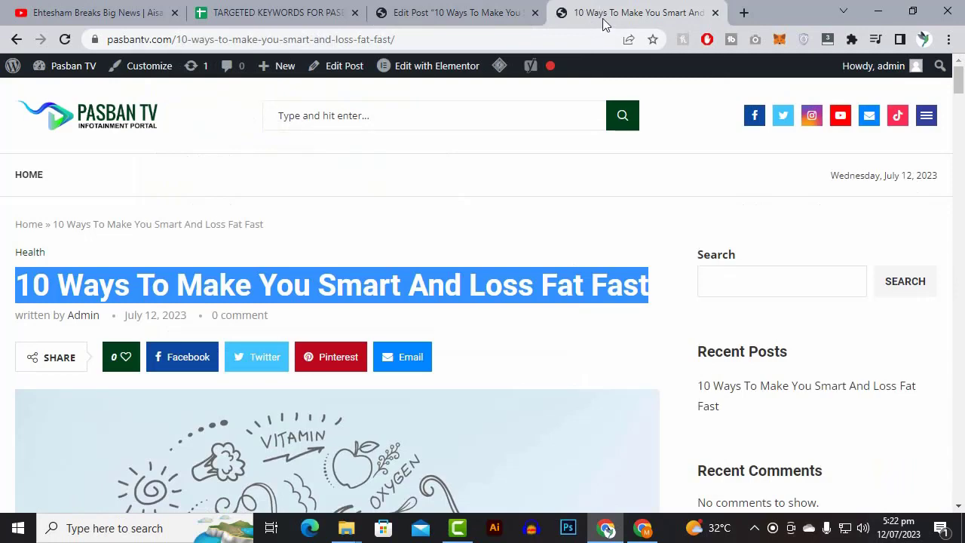
left_click(470, 10)
left_click(600, 9)
left_click(31, 175)
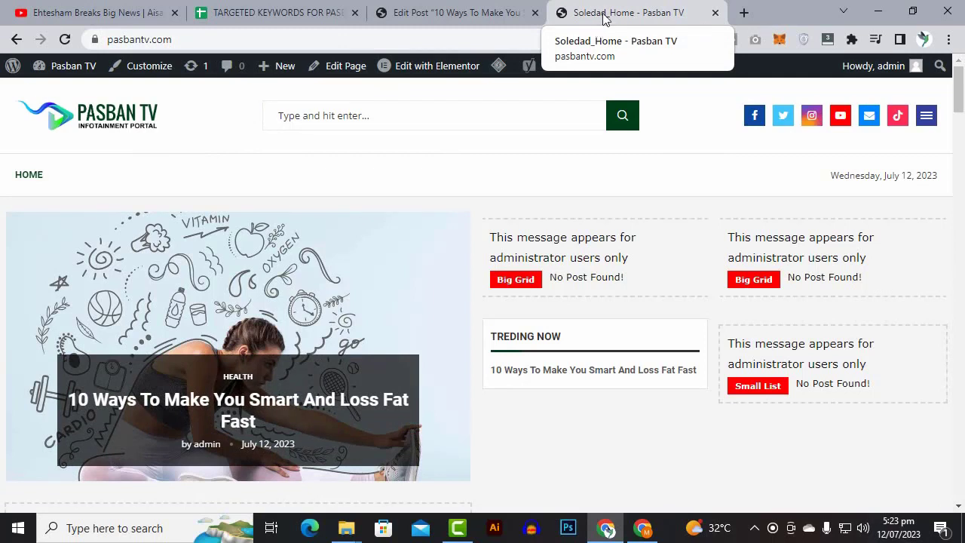
left_click(197, 310)
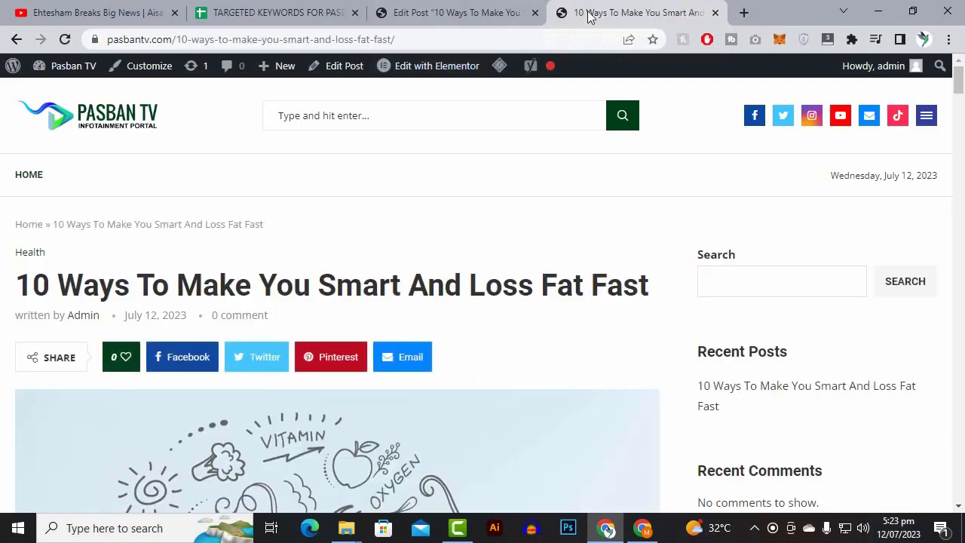
Return to the post editor, inspect the slug in the Yoast settings, and open the empty meta description for editing
left_click(382, 15)
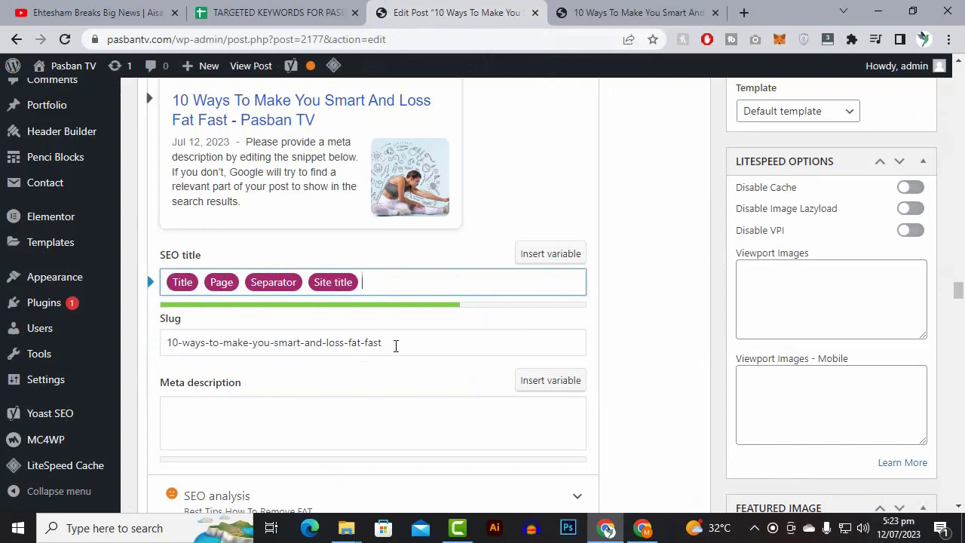
key("Tab")
left_click_drag(385, 346, 336, 390)
scroll(337, 395, "down", 1)
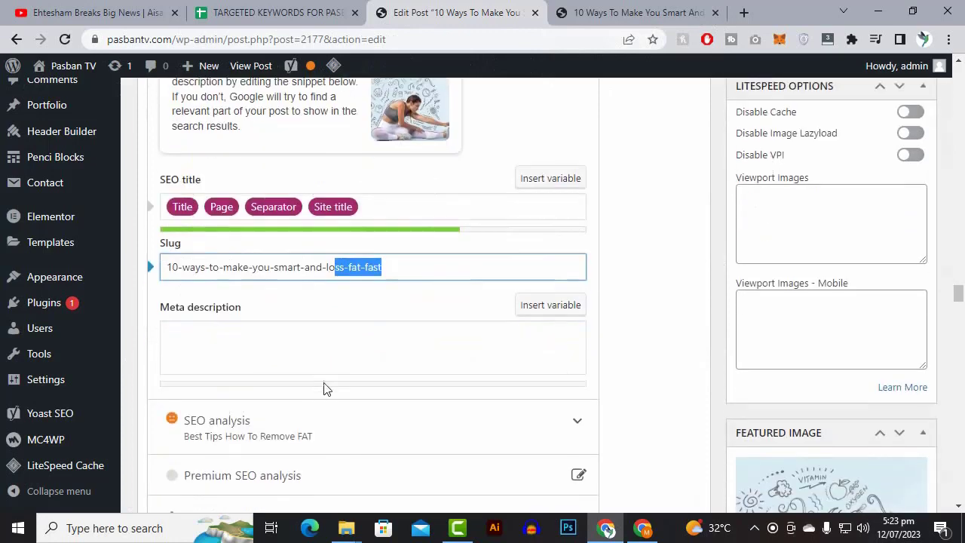
left_click(255, 349)
Correct the misspelled "Bstyou're" to "you're" in the opening paragraph under the "Best Ways To Remove FAT" heading
scroll(256, 347, "up", 10)
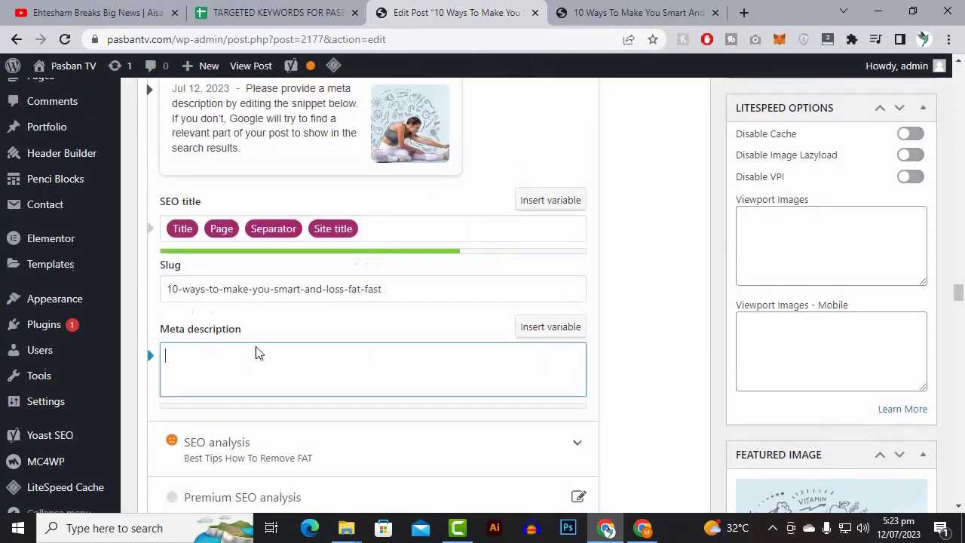
scroll(260, 347, "down", 5)
scroll(261, 347, "up", 2)
scroll(262, 347, "up", 2)
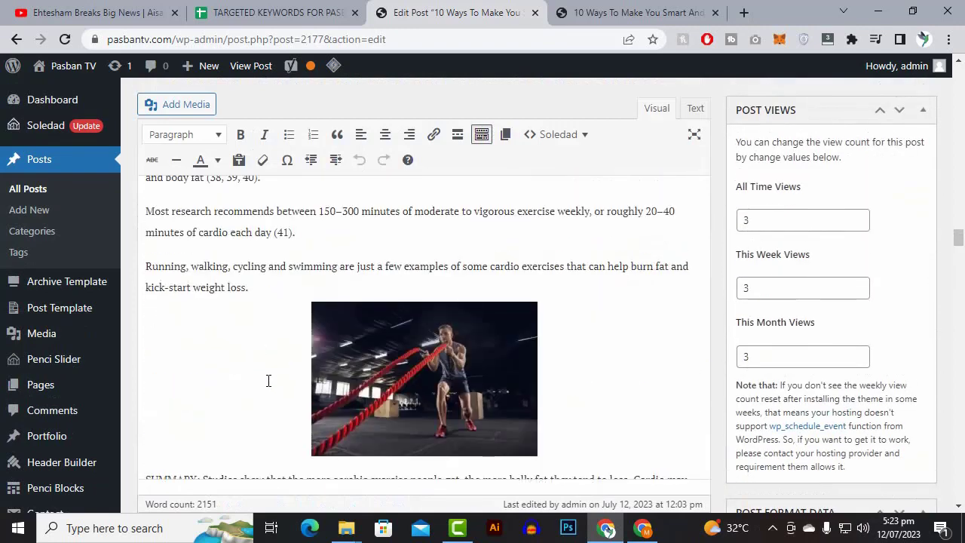
scroll(272, 377, "up", 10)
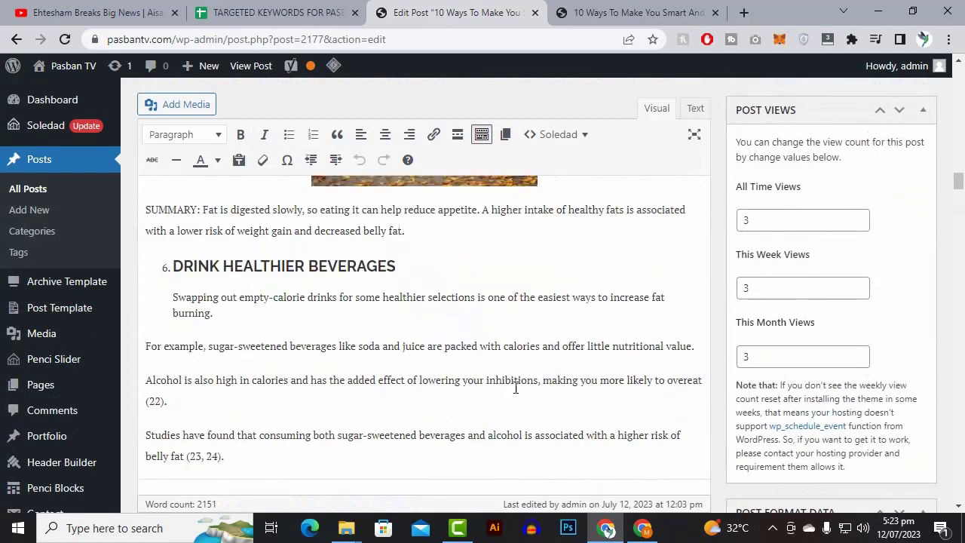
scroll(506, 300, "up", 15)
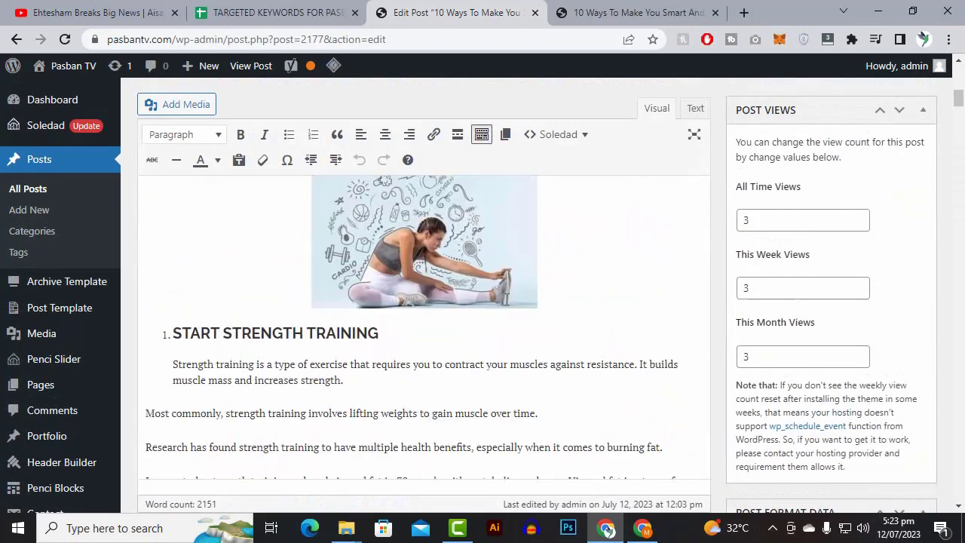
scroll(506, 299, "up", 15)
scroll(506, 302, "down", 4)
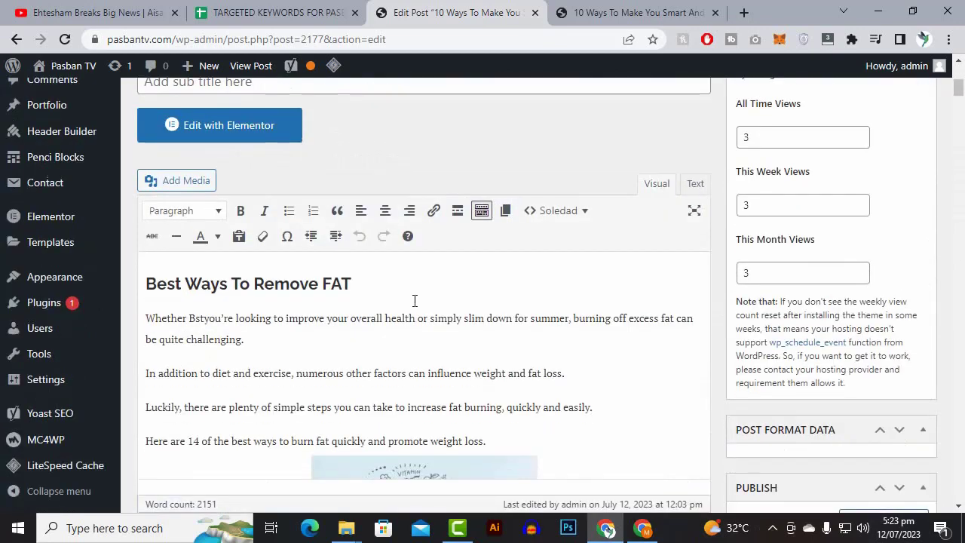
scroll(252, 343, "up", 1)
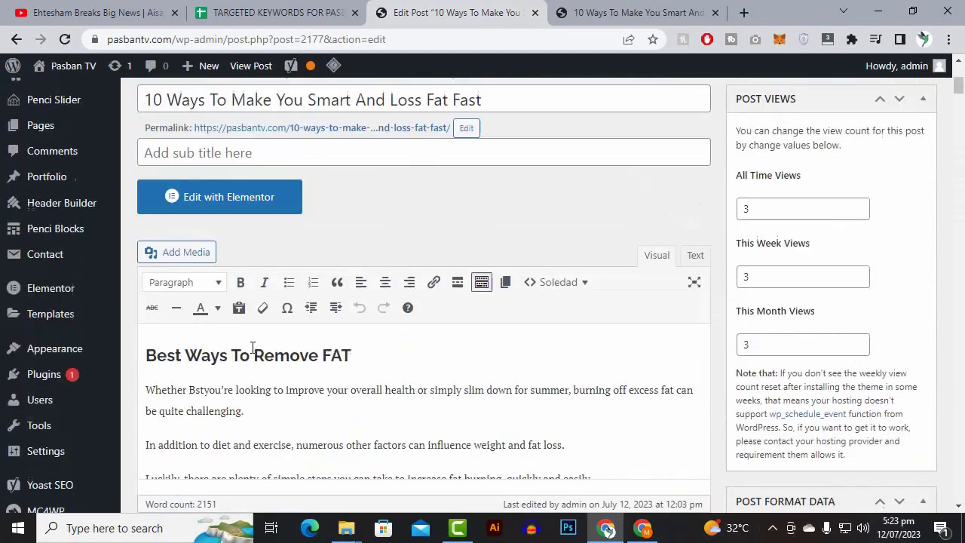
left_click_drag(263, 418, 147, 394)
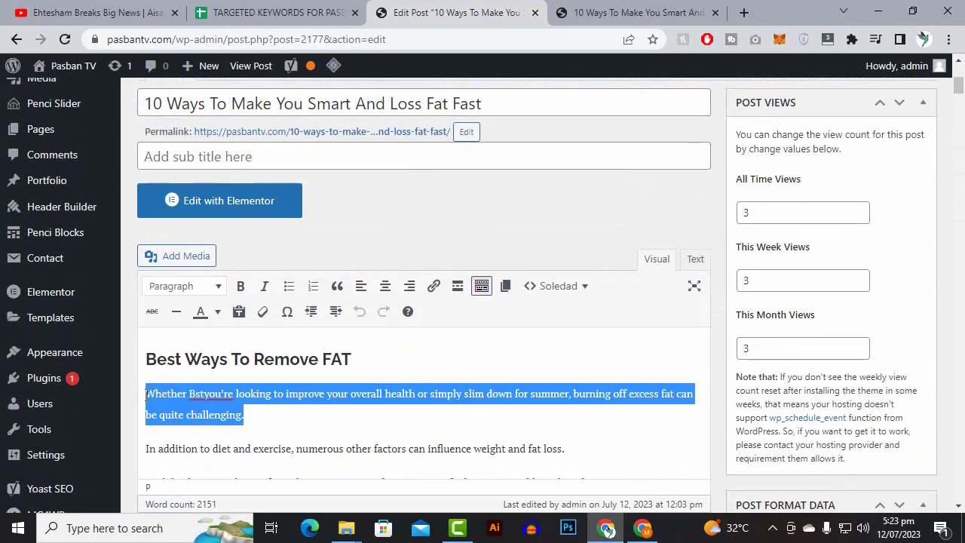
right_click(210, 395)
left_click(264, 140)
left_click(772, 527)
left_click(744, 466)
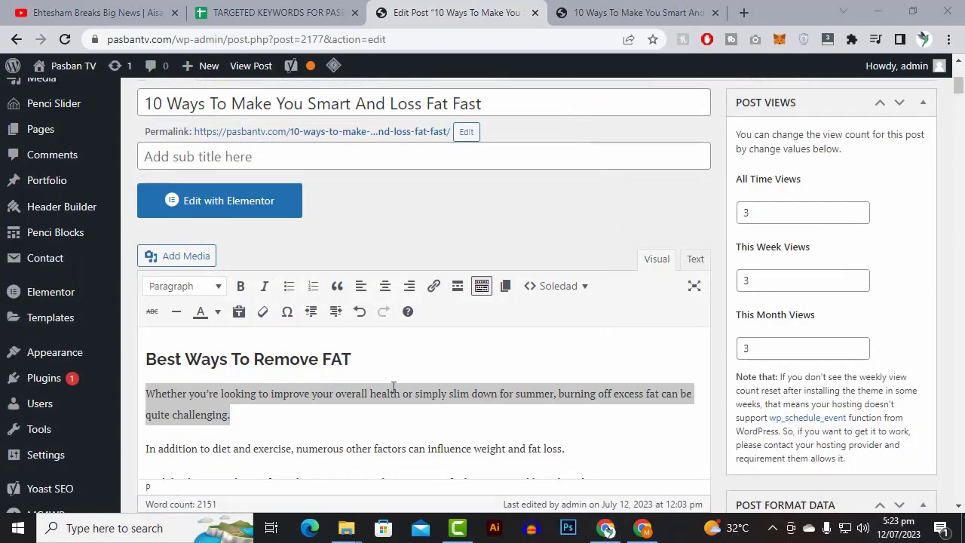
scroll(393, 386, "down", 5)
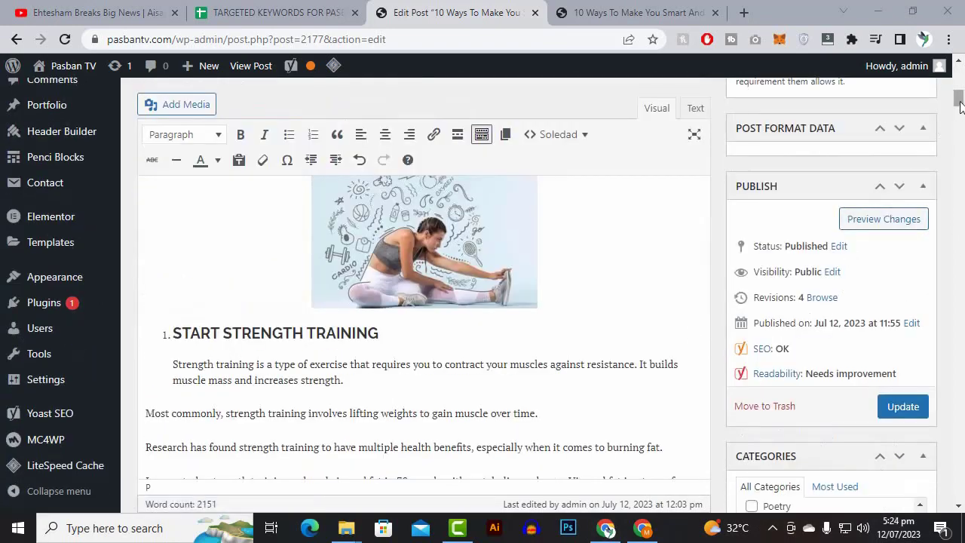
Set the meta description to "Whether you're looking to improve your overall health or simply slim down for summer, burning off excess fat can be quite challenging."
left_click_drag(961, 105, 955, 380)
scroll(575, 400, "up", 9)
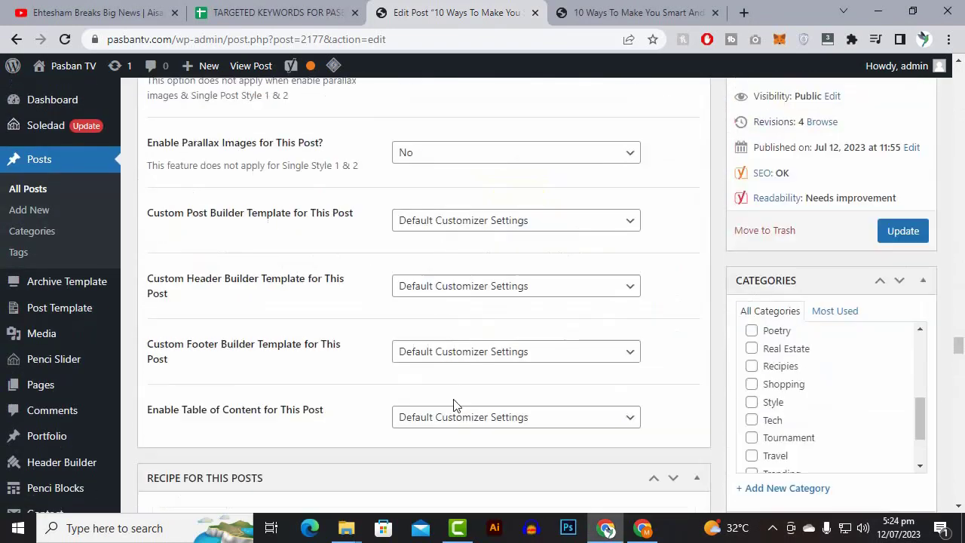
scroll(450, 405, "up", 10)
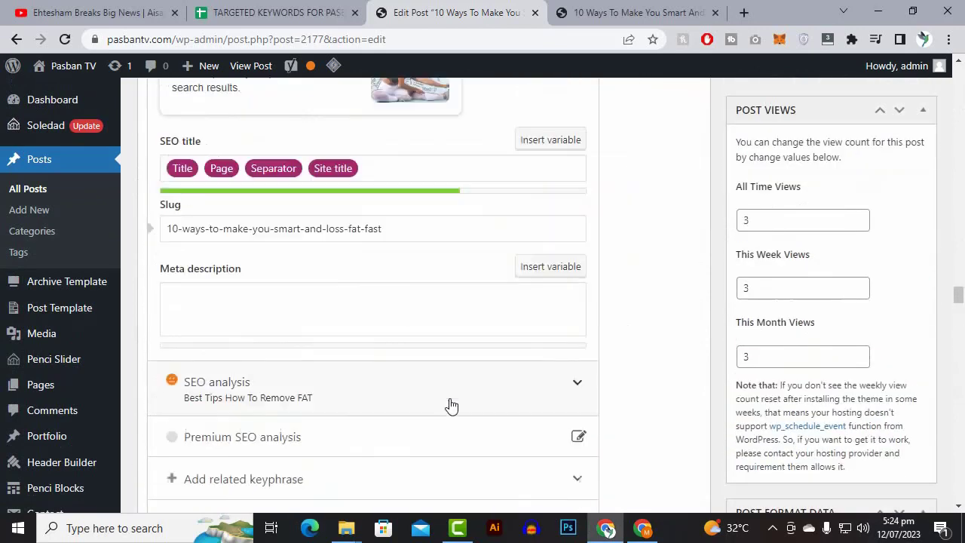
scroll(450, 405, "down", 9)
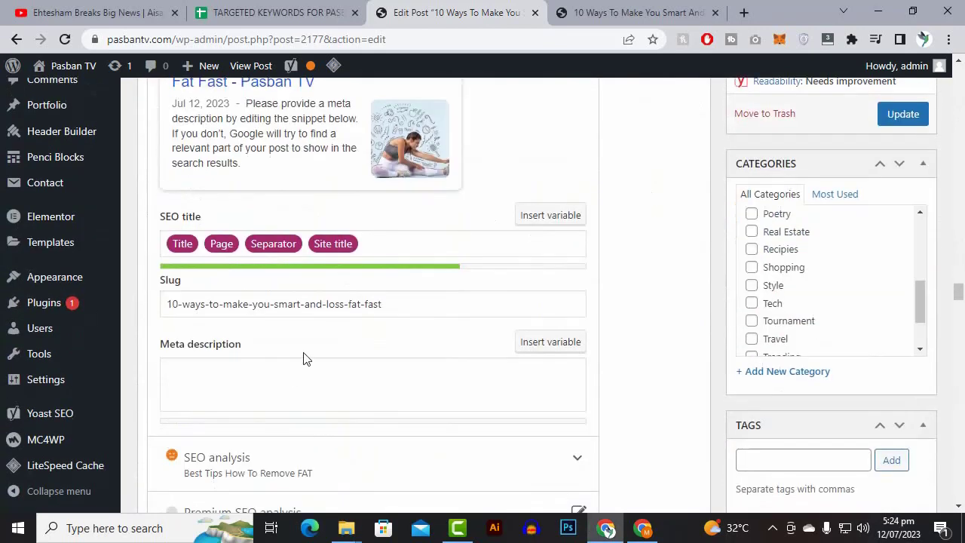
right_click(304, 360)
left_click(351, 205)
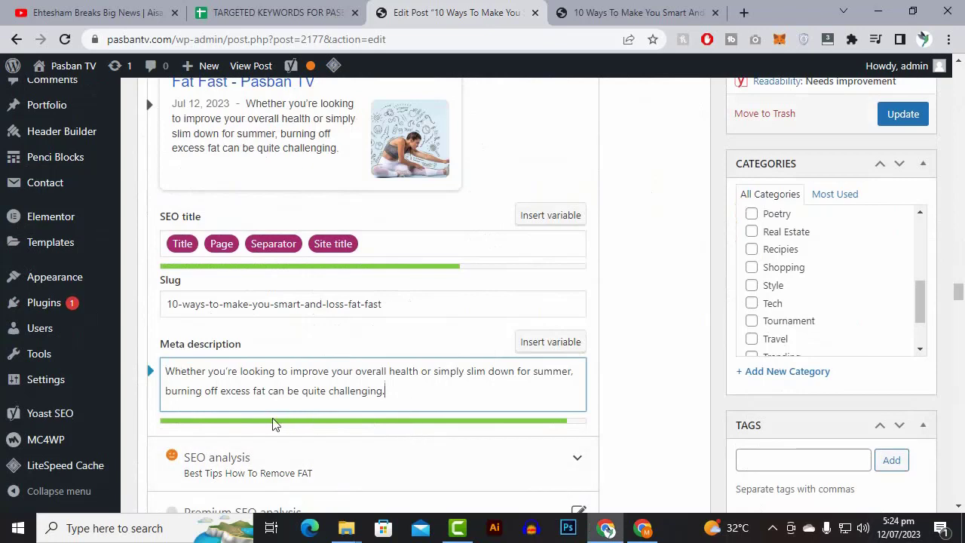
Expand the Yoast SEO analysis and review its listed problems, improvements and good results for the focus keyphrase
scroll(555, 425, "down", 2)
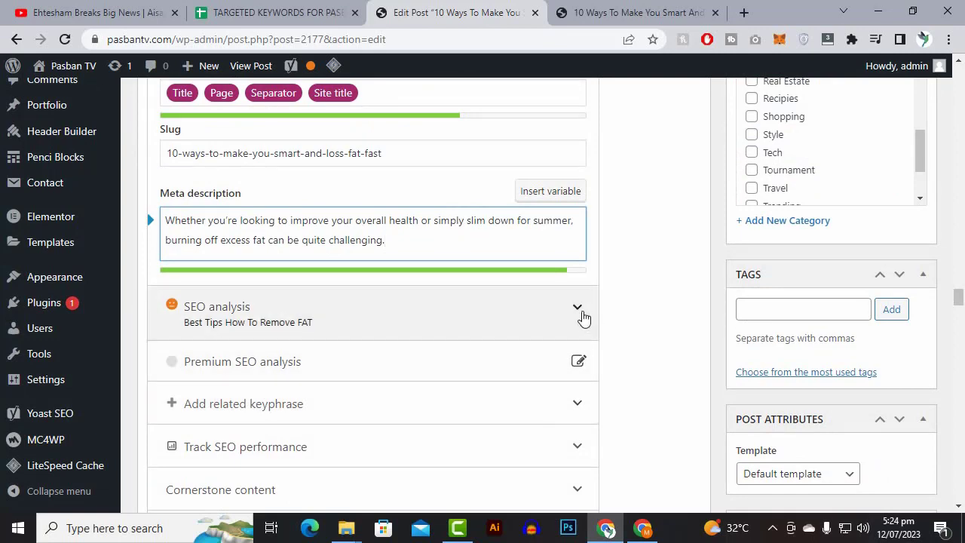
left_click(580, 317)
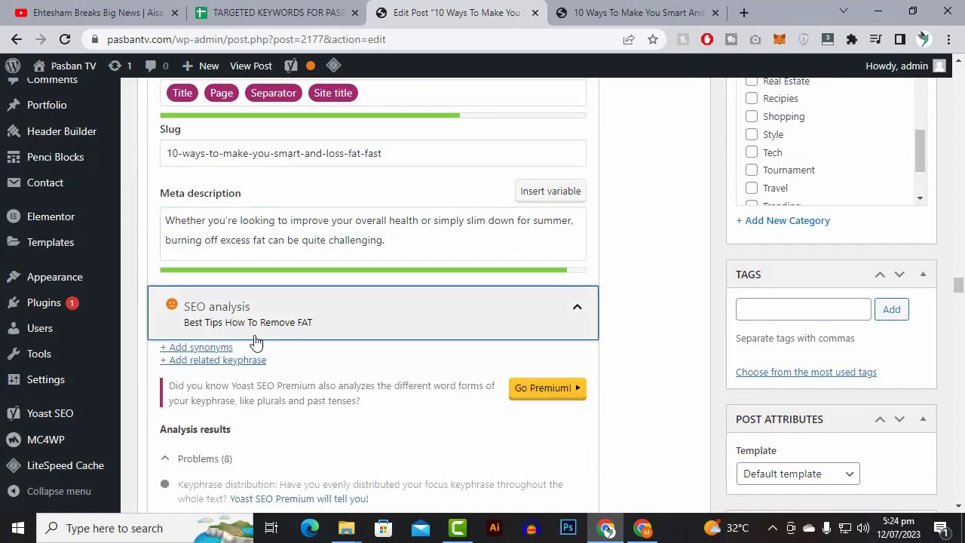
scroll(266, 386, "down", 2)
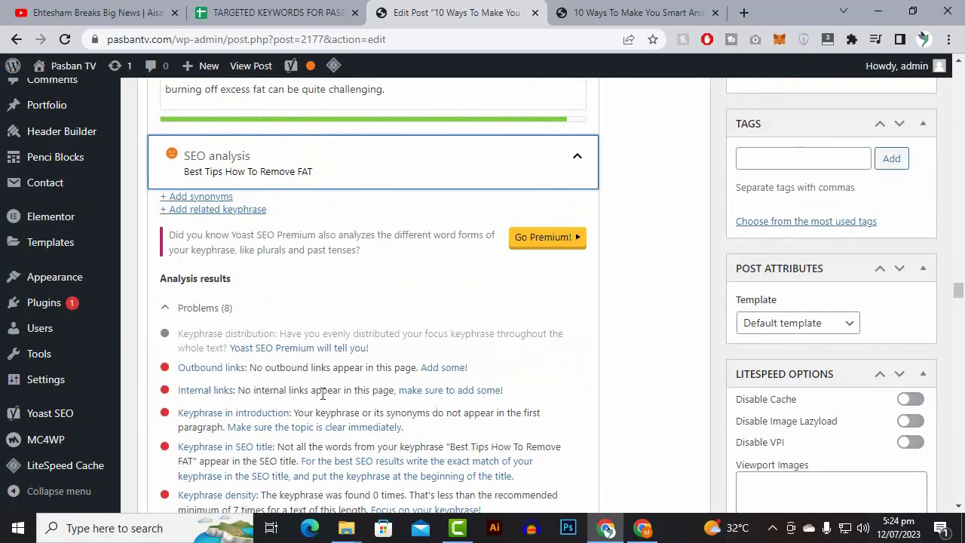
scroll(322, 393, "down", 3)
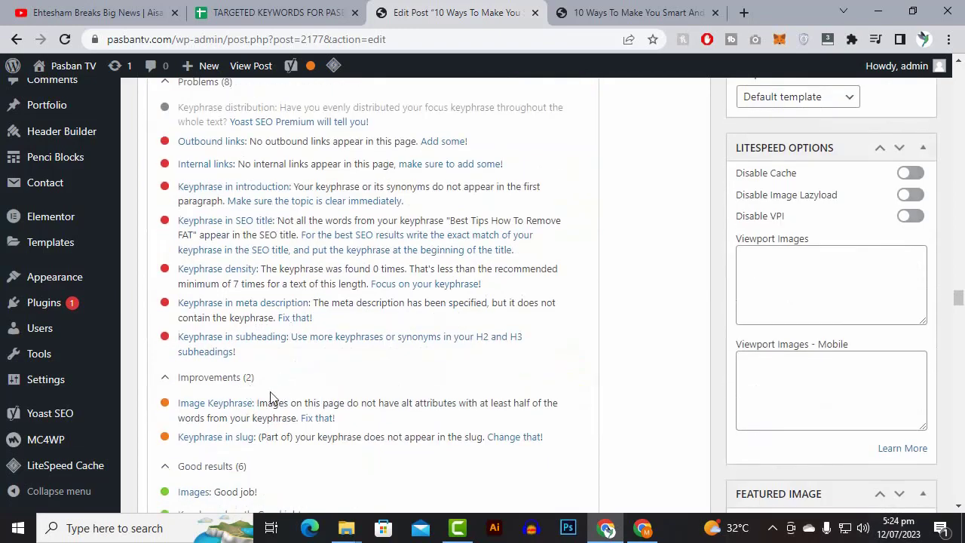
scroll(273, 400, "up", 4)
scroll(274, 392, "down", 5)
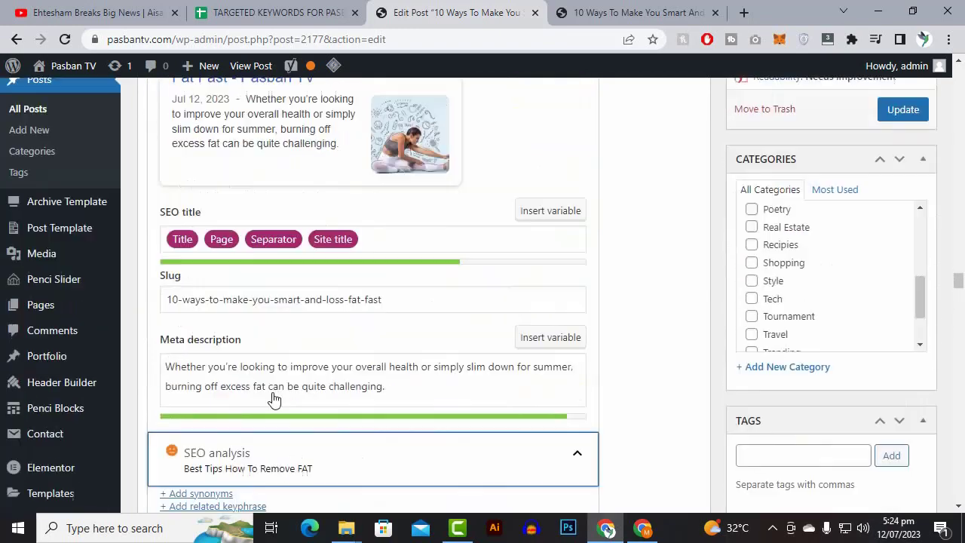
Review the Yoast SEO settings as a whole, from the focus keyphrase and Google preview to the SEO title, slug and meta description
scroll(519, 385, "up", 10)
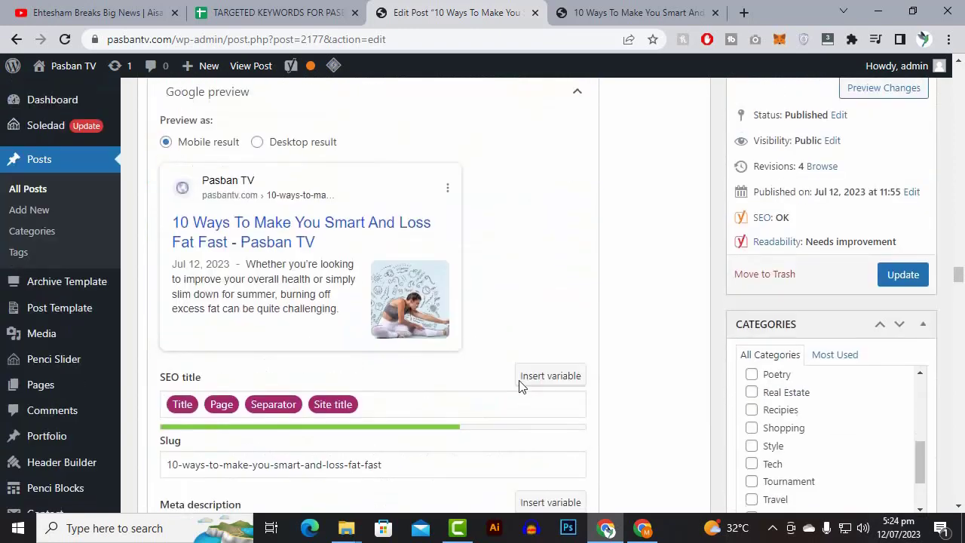
scroll(522, 389, "down", 6)
scroll(525, 390, "down", 3)
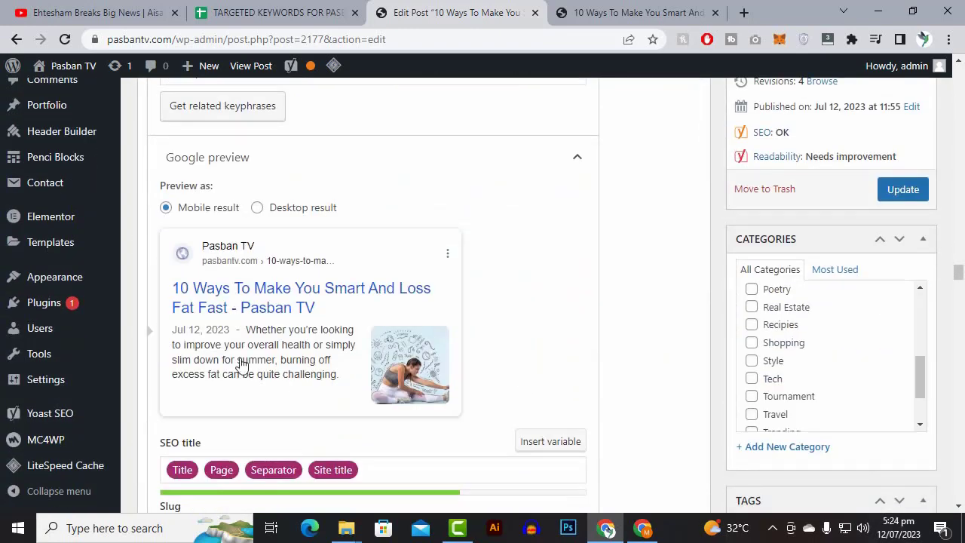
scroll(236, 323, "up", 3)
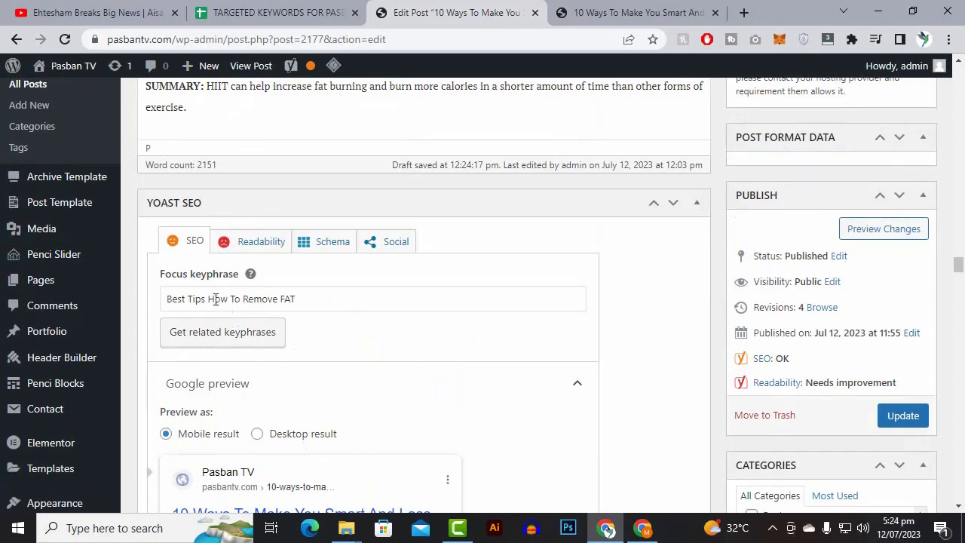
scroll(317, 347, "up", 1)
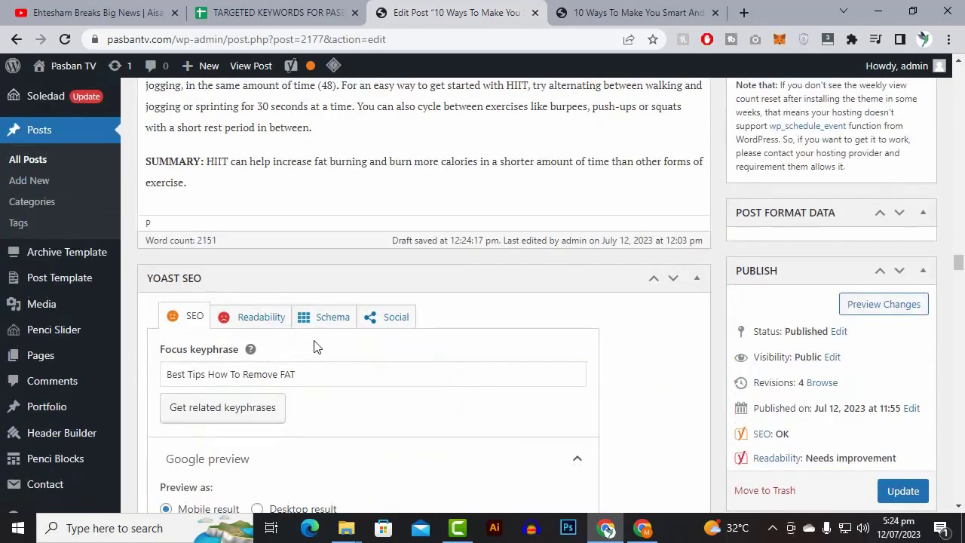
scroll(264, 347, "up", 3)
scroll(301, 388, "down", 5)
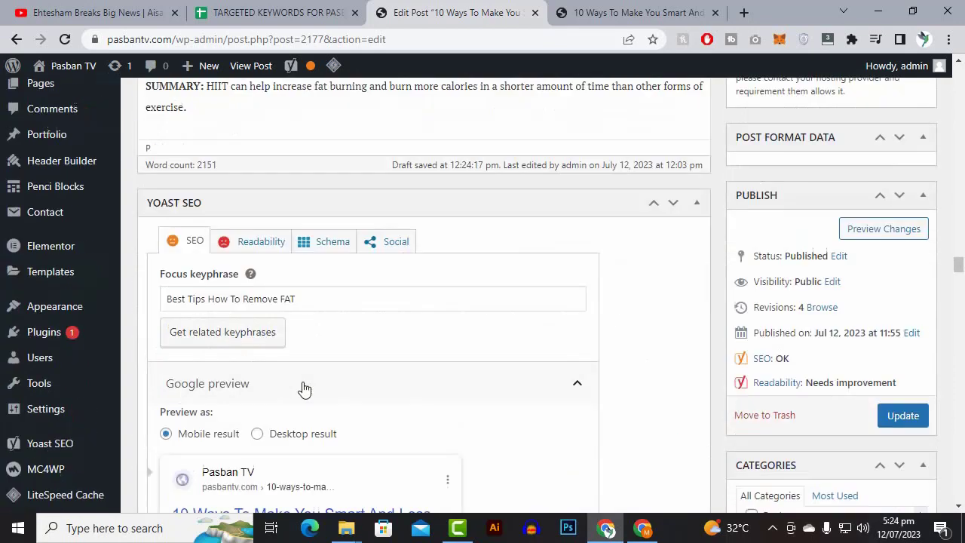
scroll(295, 384, "down", 5)
scroll(279, 411, "down", 2)
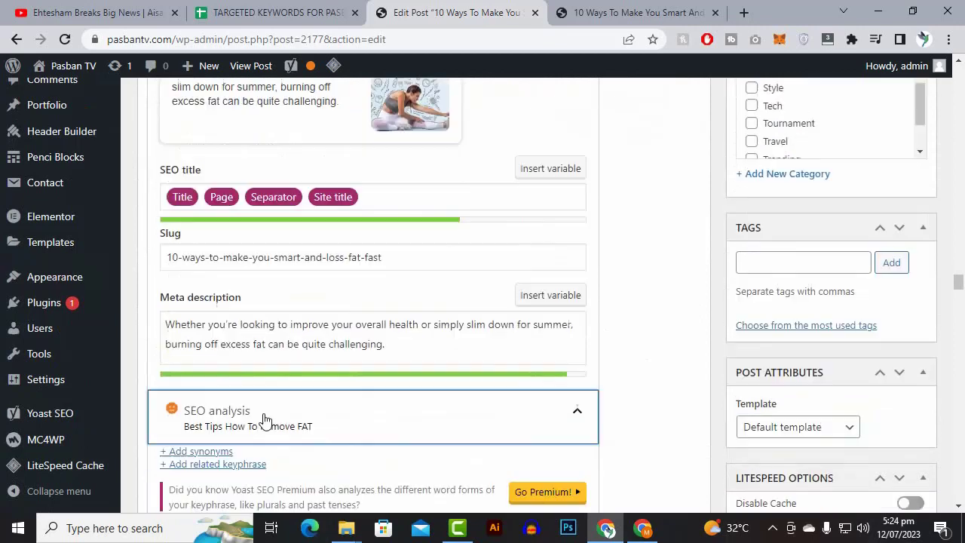
scroll(720, 403, "up", 9)
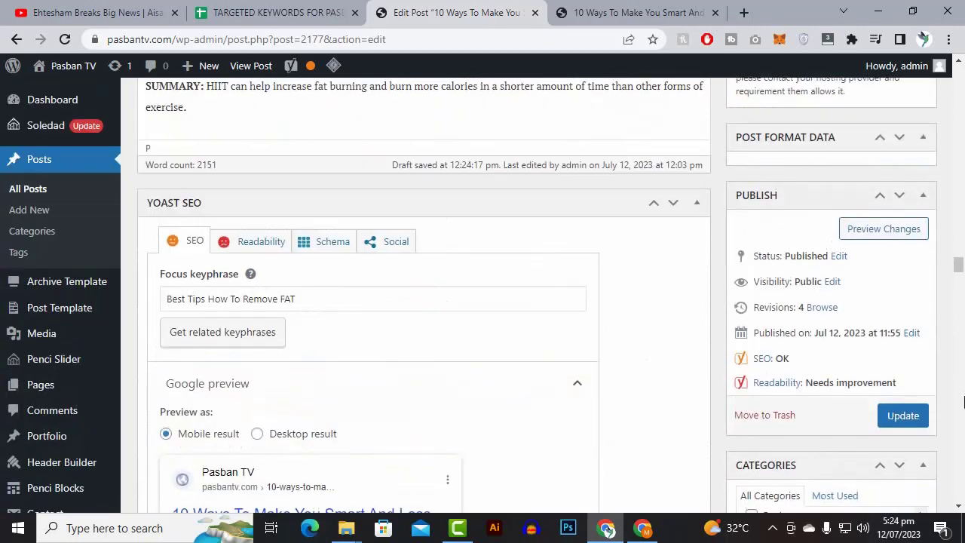
Update the published post to save its Yoast SEO settings and check the reloaded editor
scroll(960, 390, "down", 4)
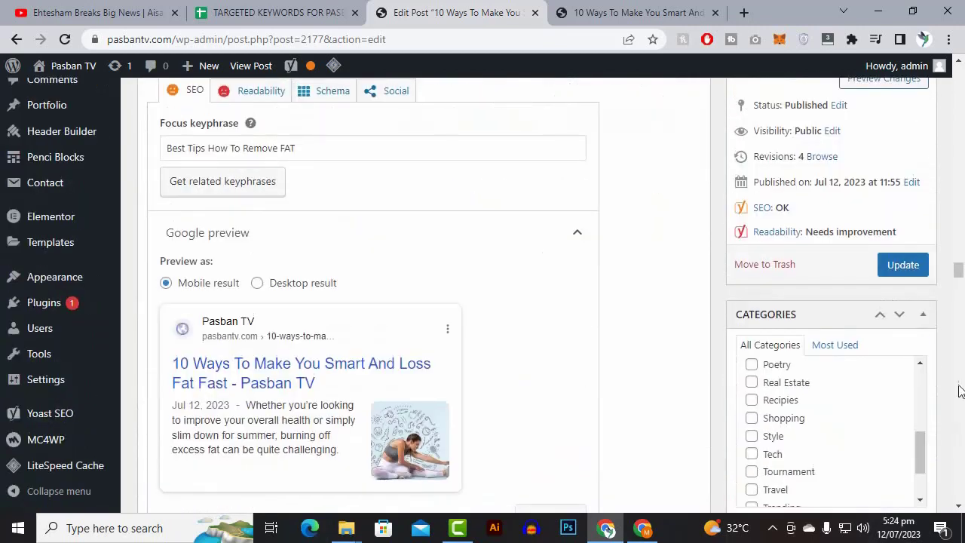
left_click(902, 265)
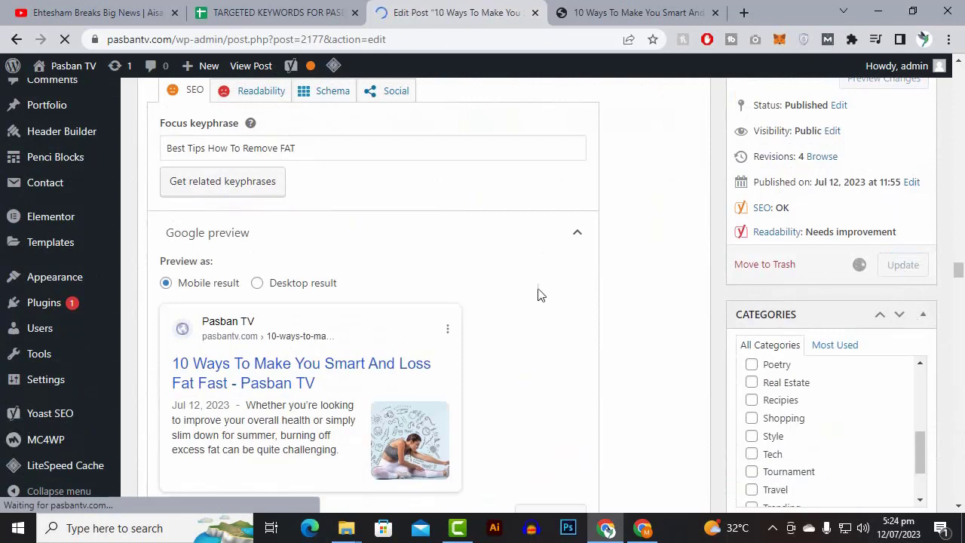
scroll(367, 388, "down", 4)
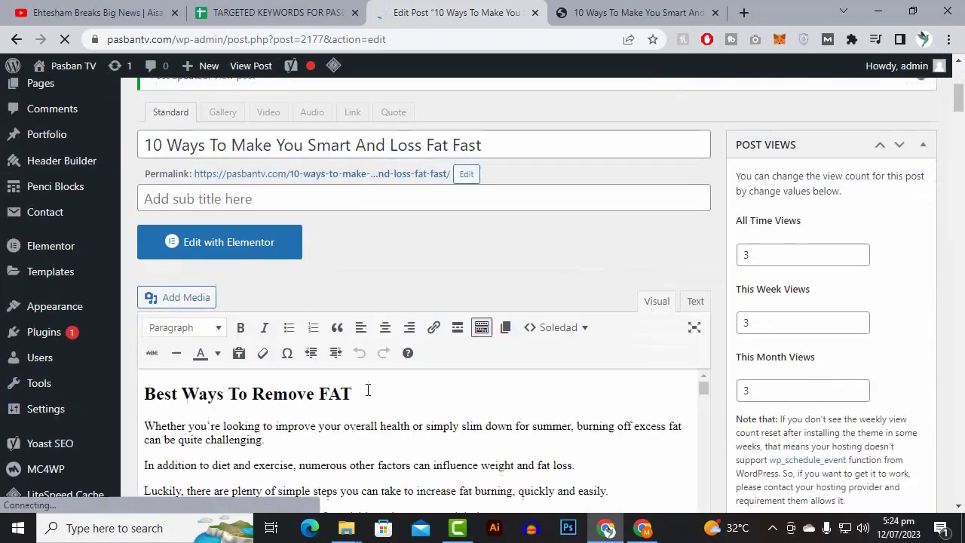
scroll(75, 211, "up", 3)
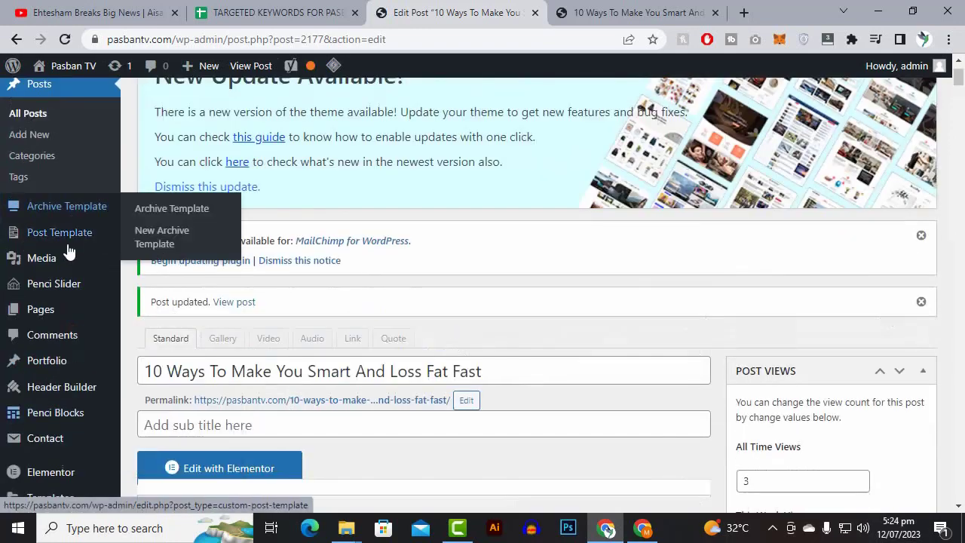
Open the list of all pages in a new browser tab, keeping the post editor open
mouse_move(59, 240)
mouse_move(69, 316)
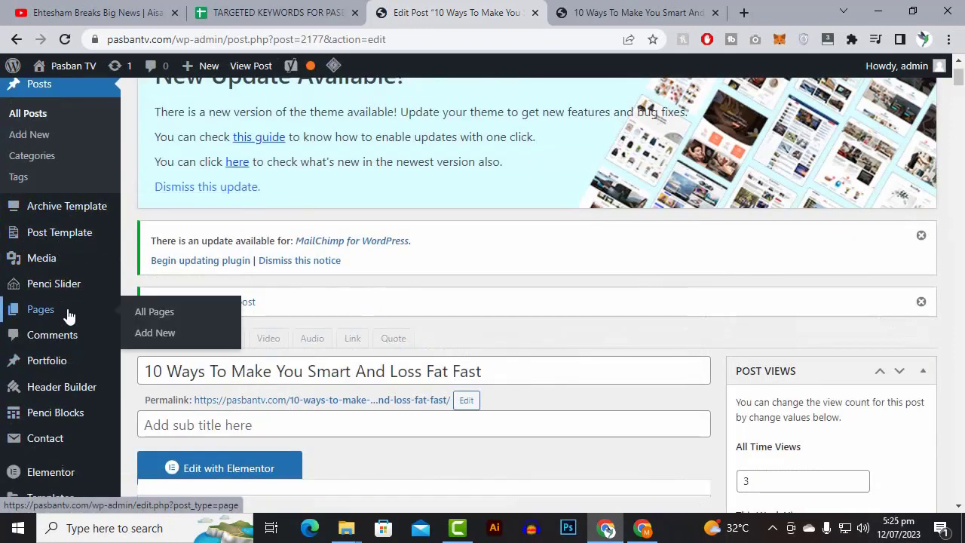
right_click(148, 314)
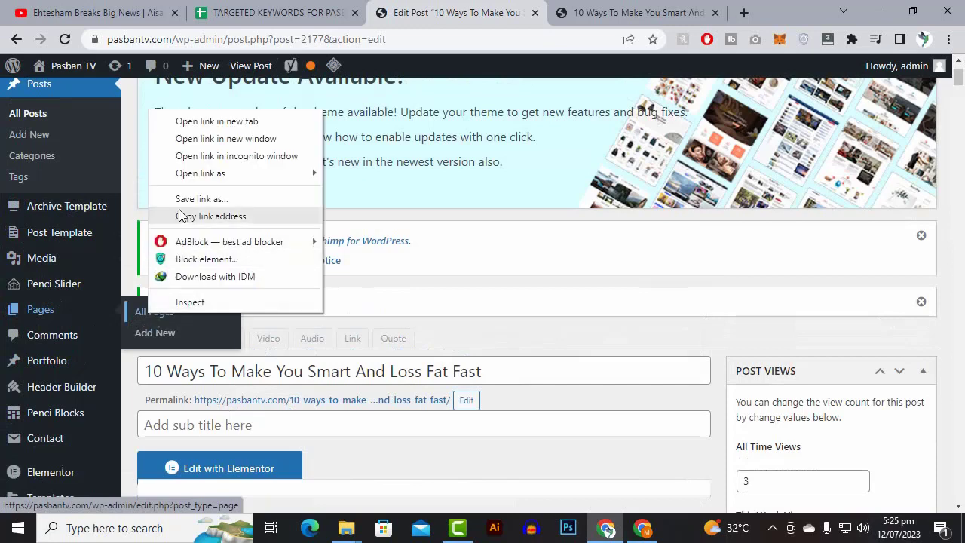
left_click(193, 121)
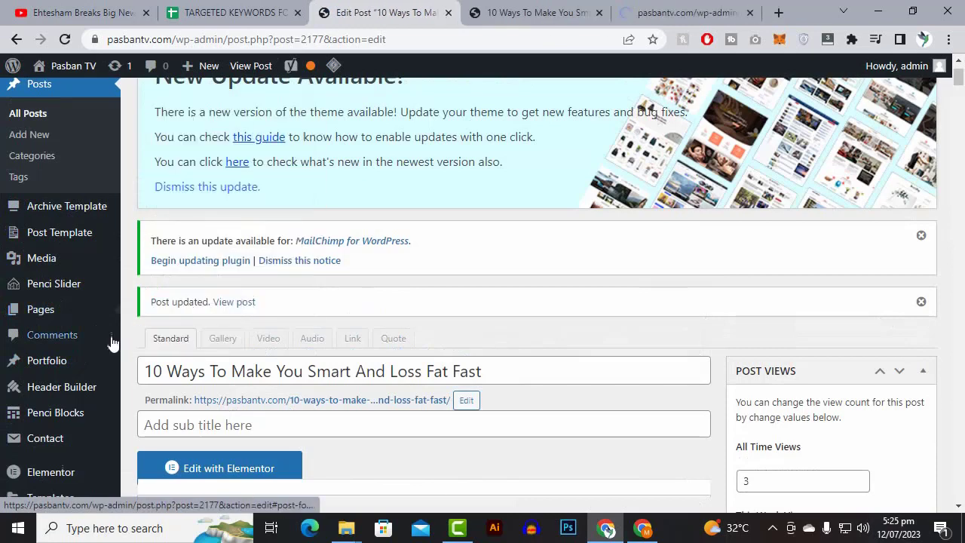
left_click(528, 12)
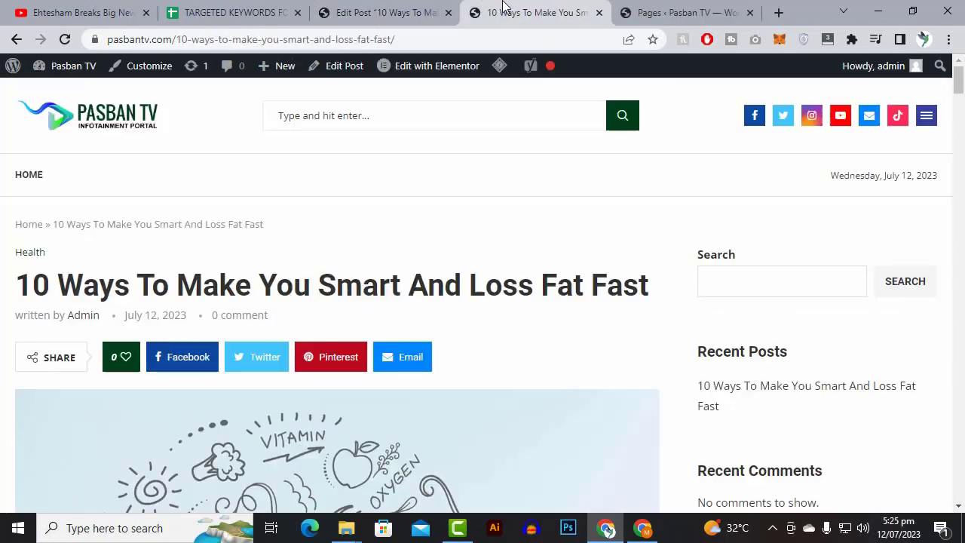
left_click(370, 12)
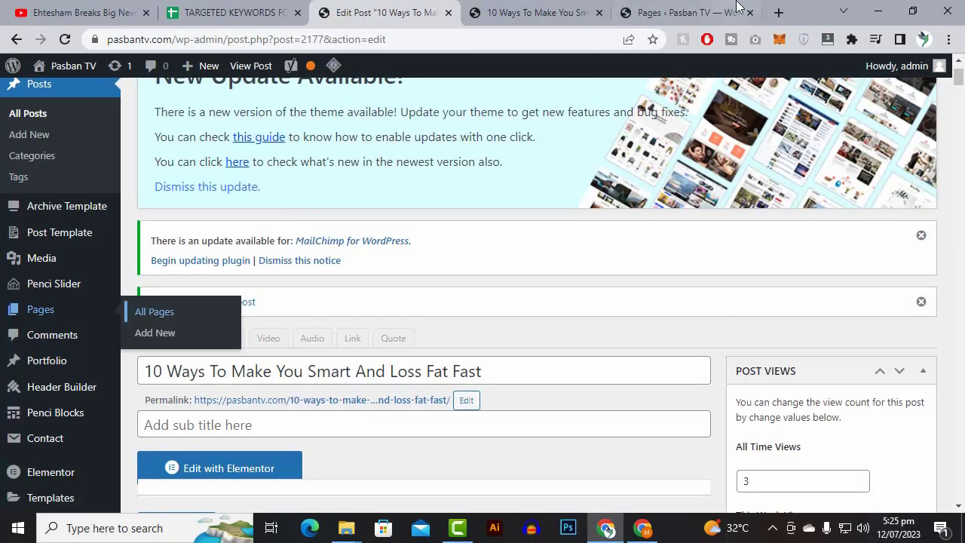
left_click(695, 10)
left_click(551, 13)
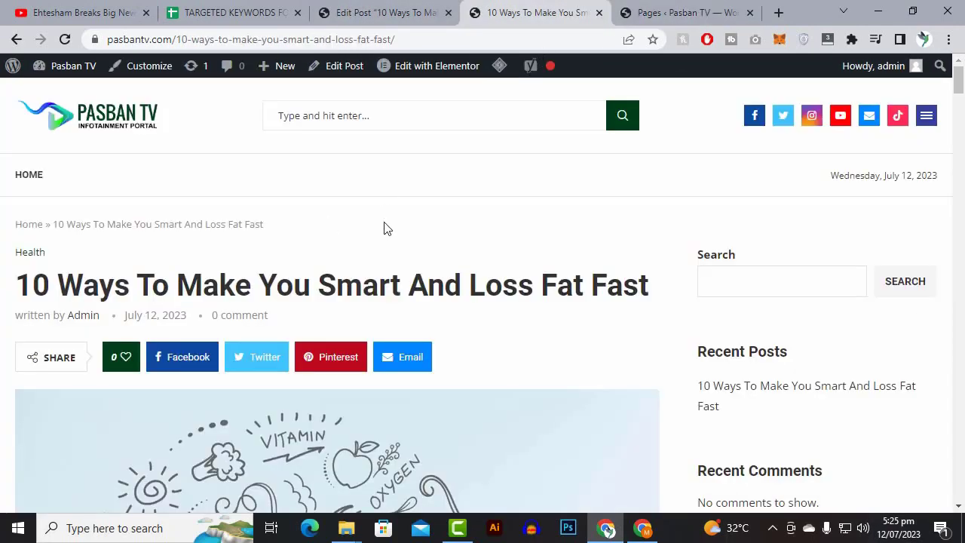
Replace the post editor with the list of all posts and check the post's SEO and readability scores there
left_click(389, 6)
scroll(83, 302, "up", 2)
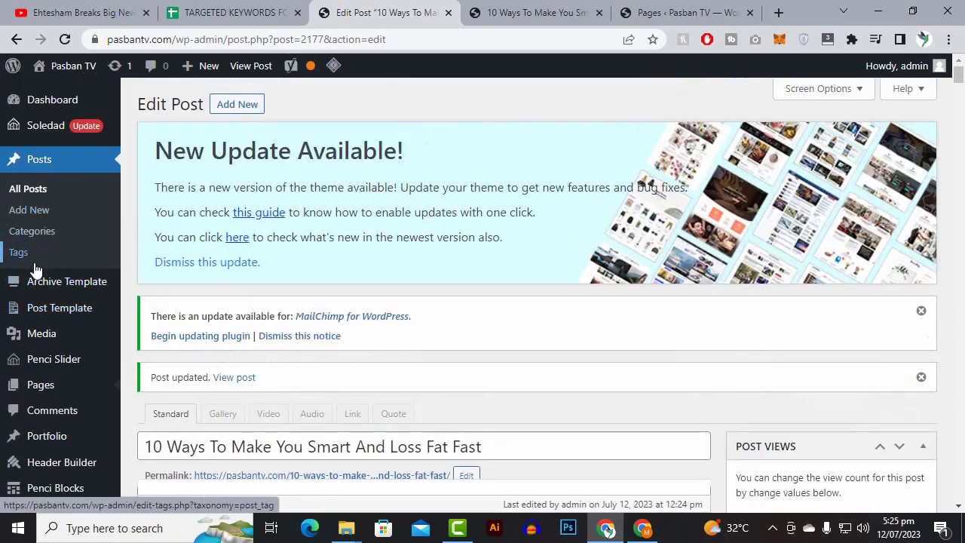
left_click(23, 189)
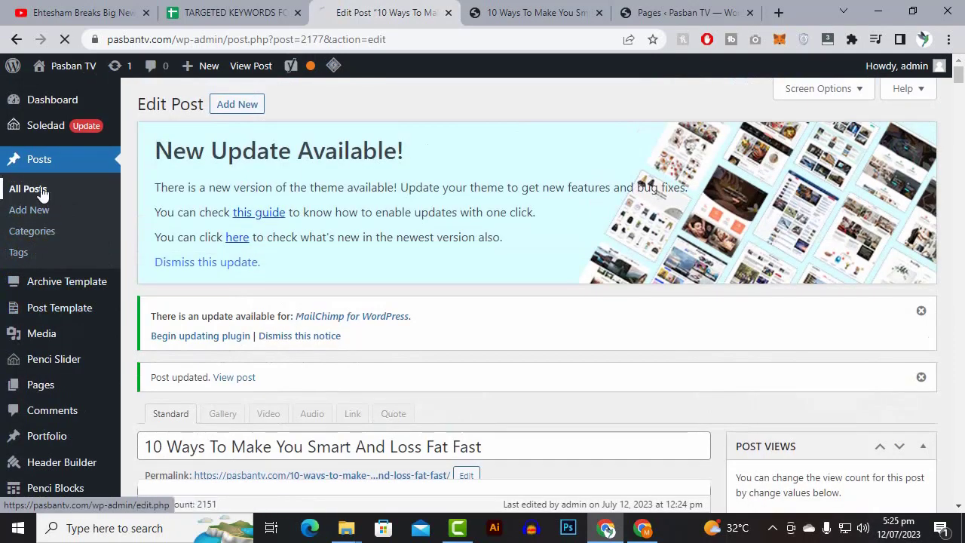
scroll(283, 263, "down", 5)
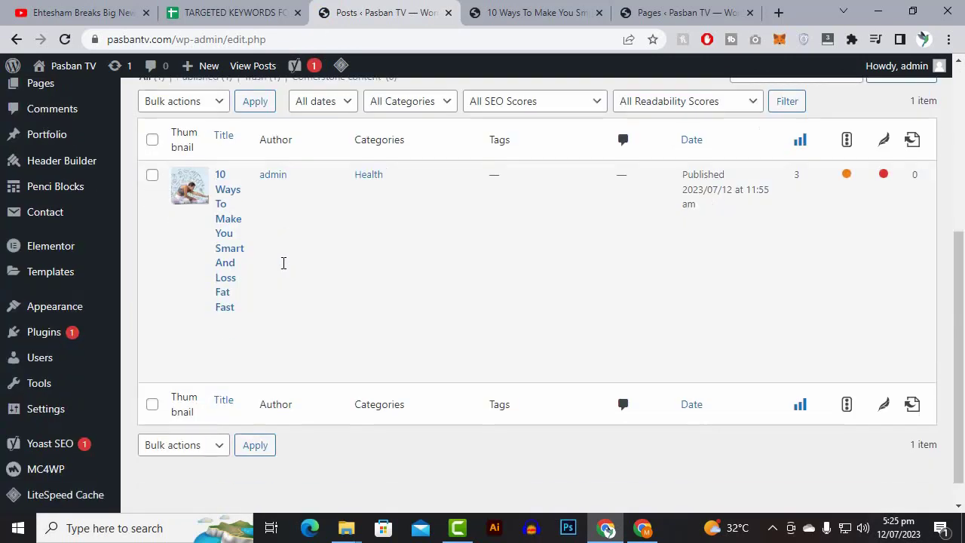
scroll(277, 282, "up", 3)
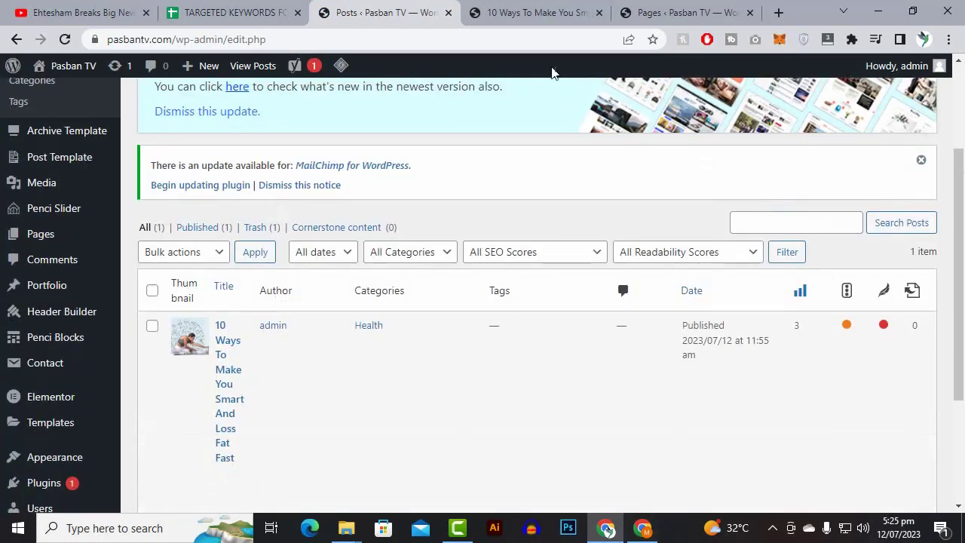
Load the site's home page from the post to identify it, and open the front page Soledad_Home for editing from the pages list
left_click(537, 12)
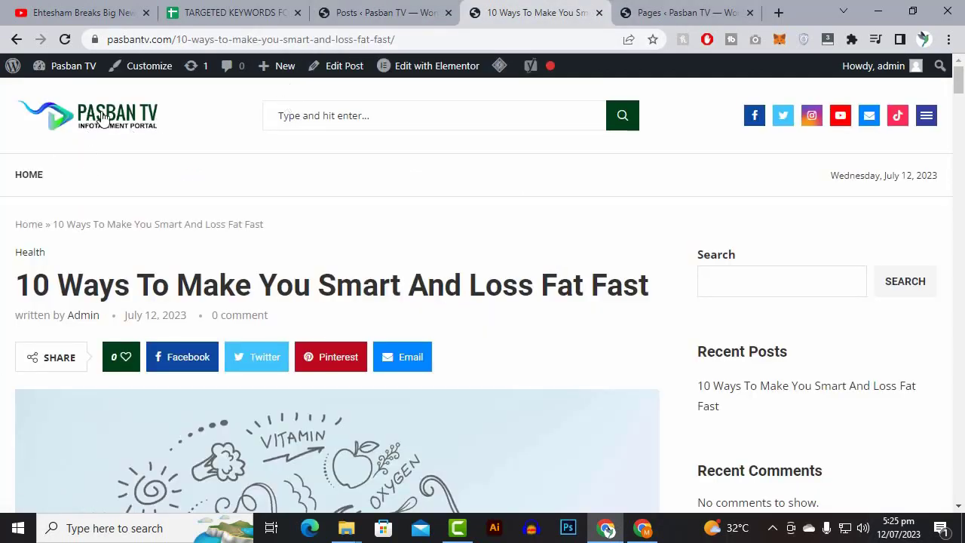
left_click(63, 68)
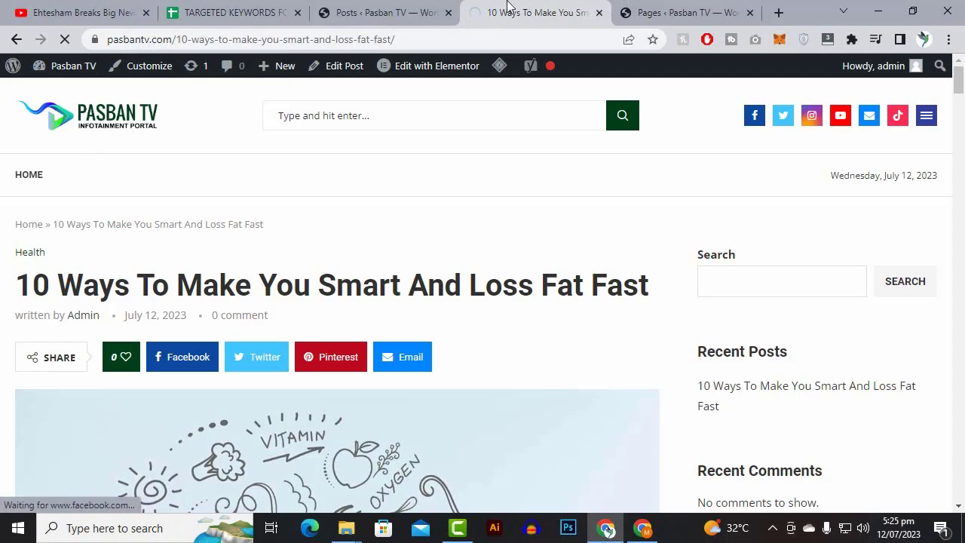
left_click(653, 11)
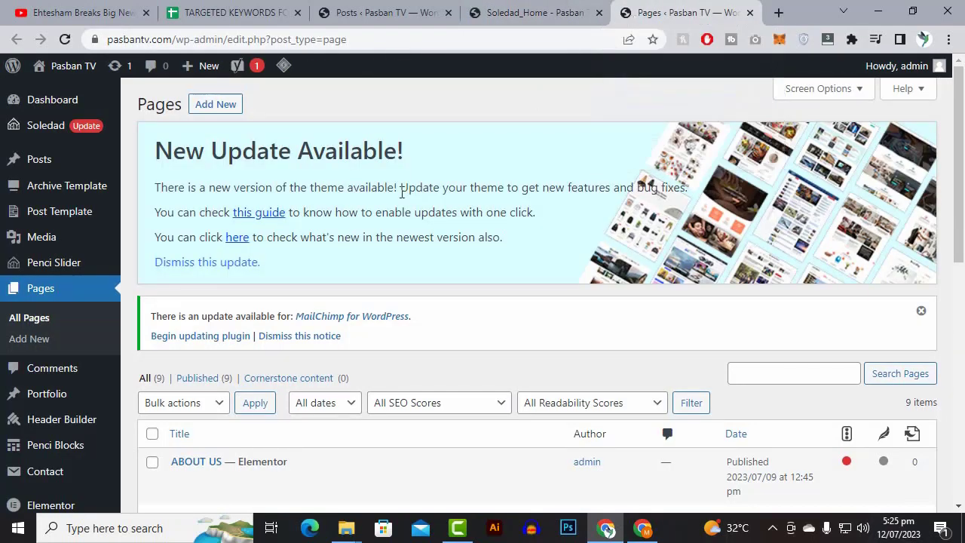
scroll(337, 262, "down", 3)
scroll(336, 339, "down", 3)
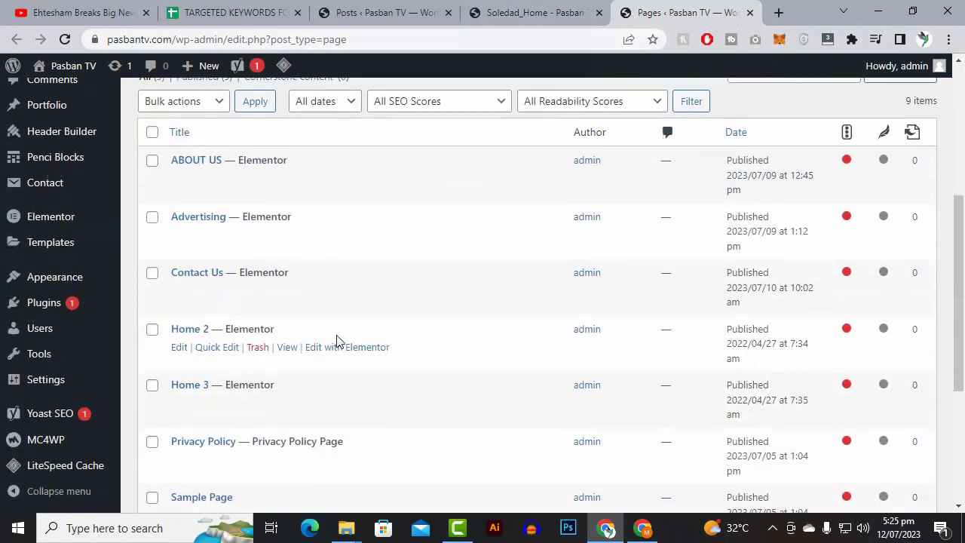
scroll(337, 343, "down", 3)
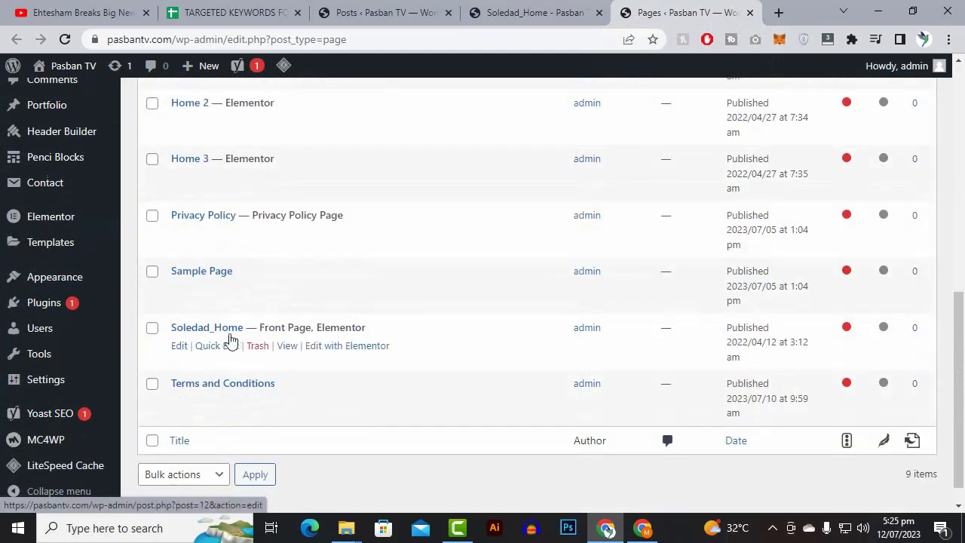
left_click(181, 349)
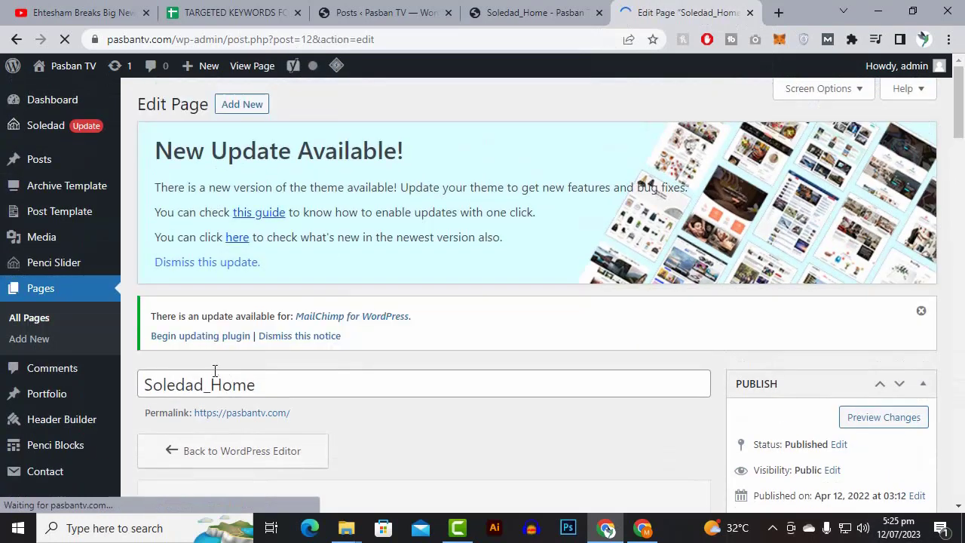
Rename the page Soledad_Home to Home by removing the prefix from its title
left_click_drag(210, 384, 92, 405)
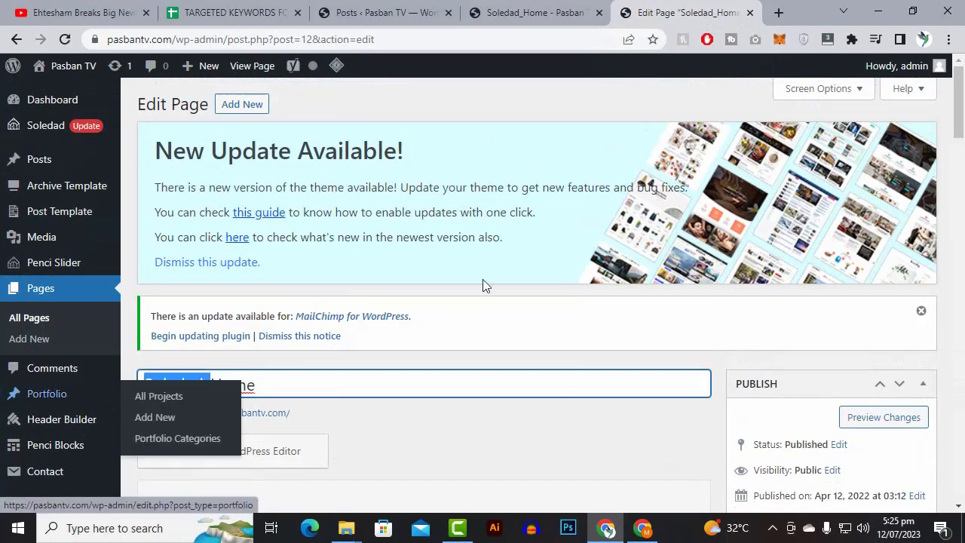
key("BackSpace")
scroll(487, 279, "down", 2)
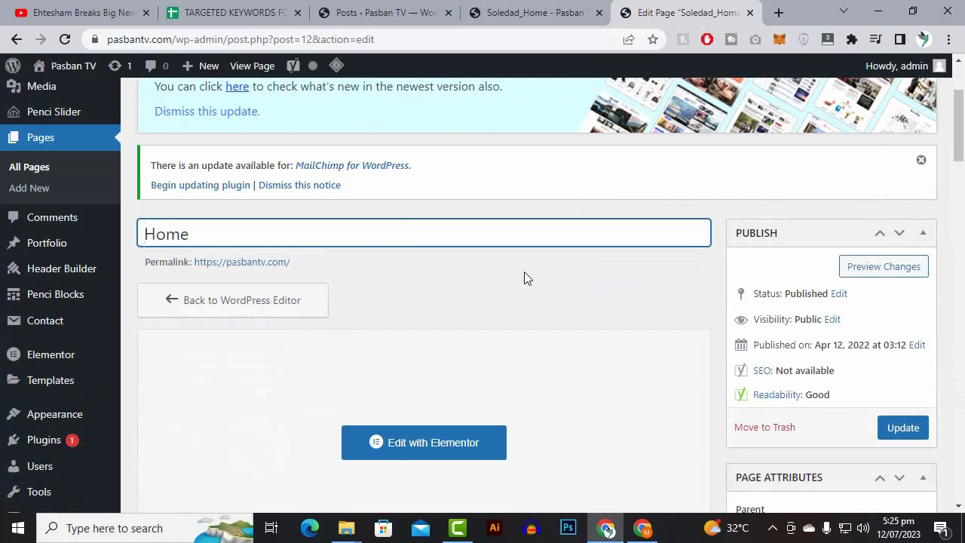
Examine the page editor from its title, permalink and publish settings to the Yoast SEO focus keyphrase and Google preview
scroll(526, 284, "down", 5)
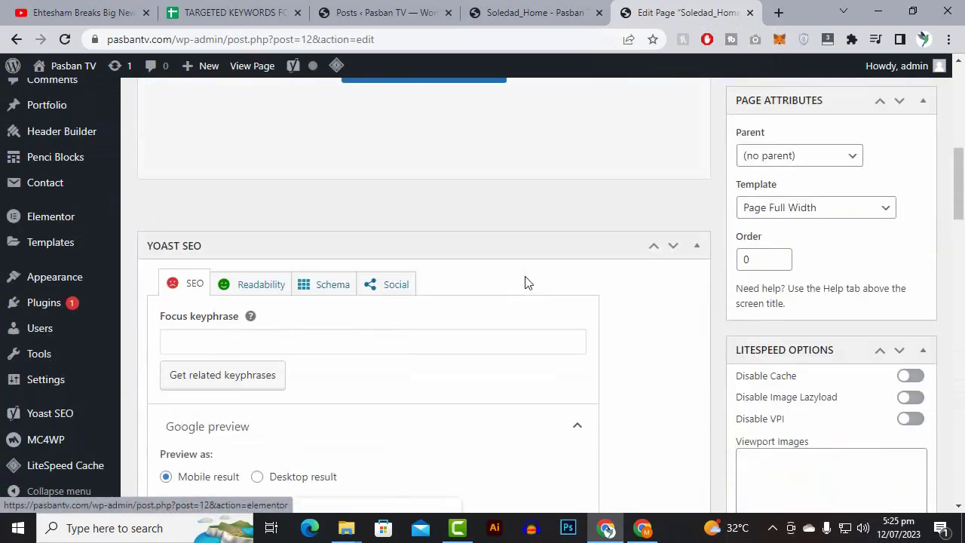
scroll(527, 284, "down", 1)
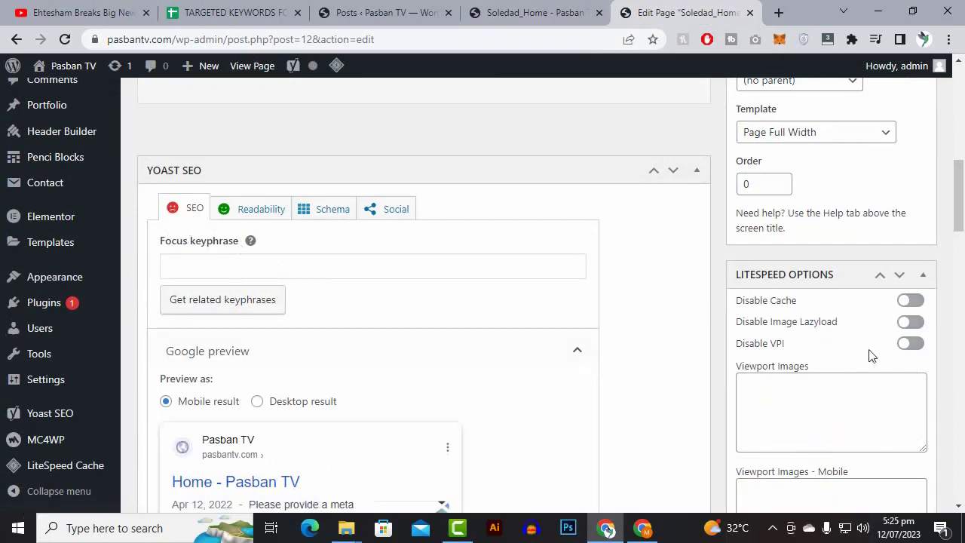
scroll(555, 294, "up", 5)
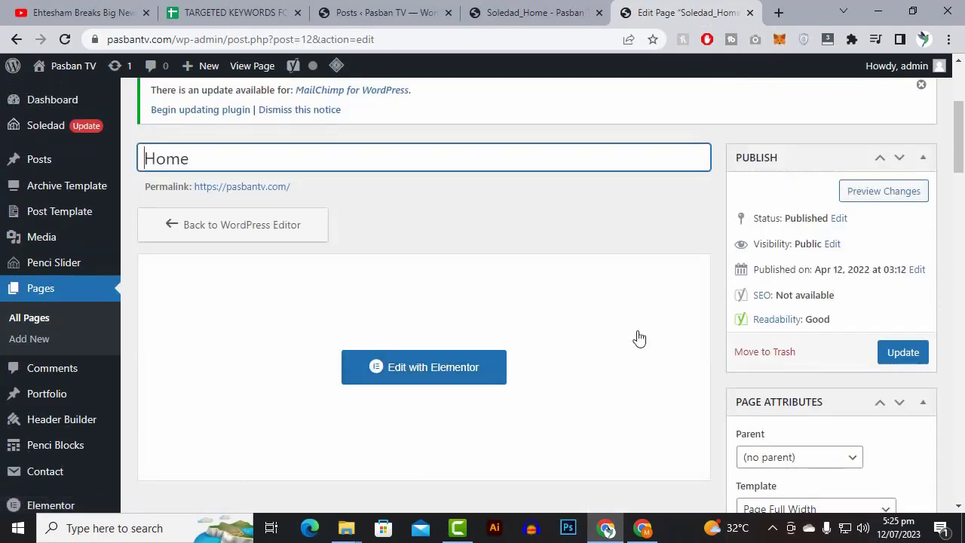
scroll(638, 339, "down", 3)
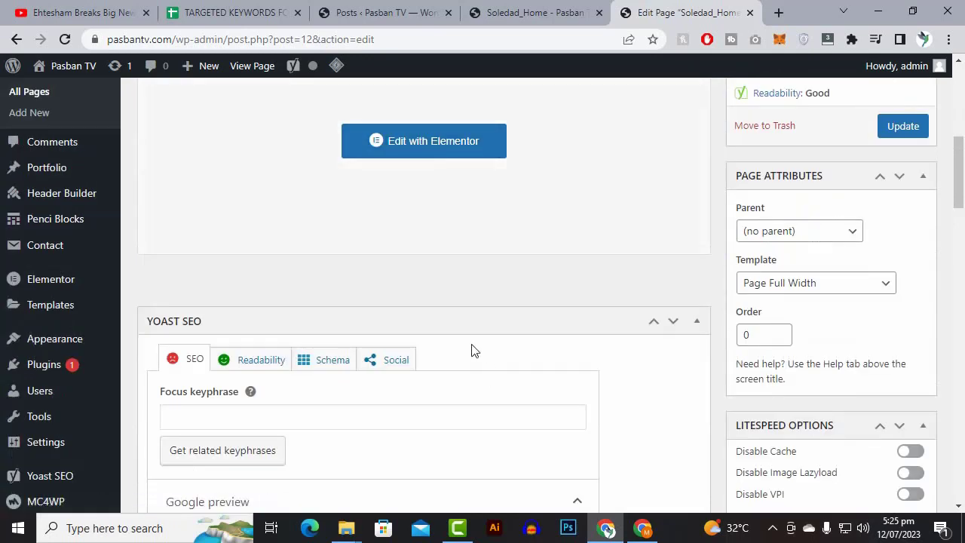
scroll(472, 349, "up", 2)
scroll(475, 359, "down", 3)
scroll(478, 343, "up", 3)
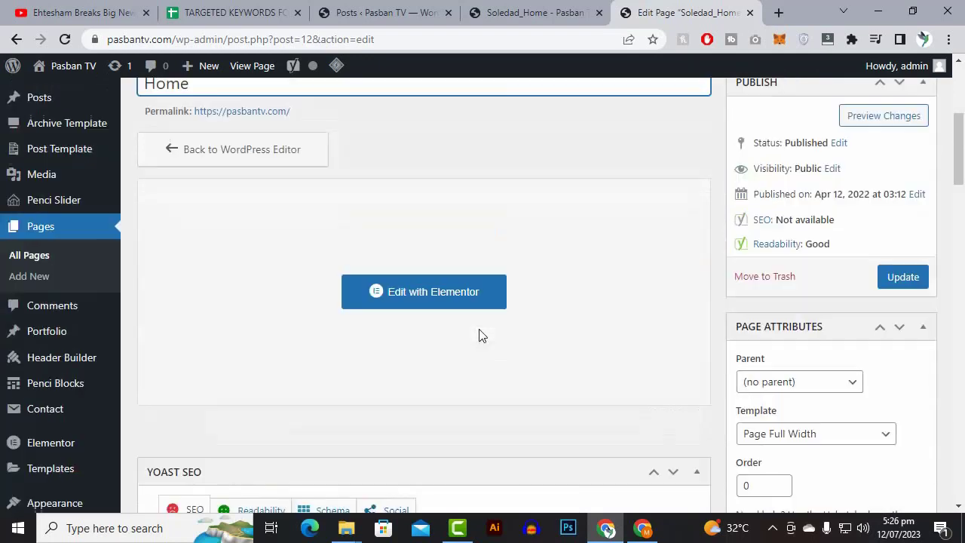
scroll(480, 336, "up", 2)
scroll(481, 336, "down", 5)
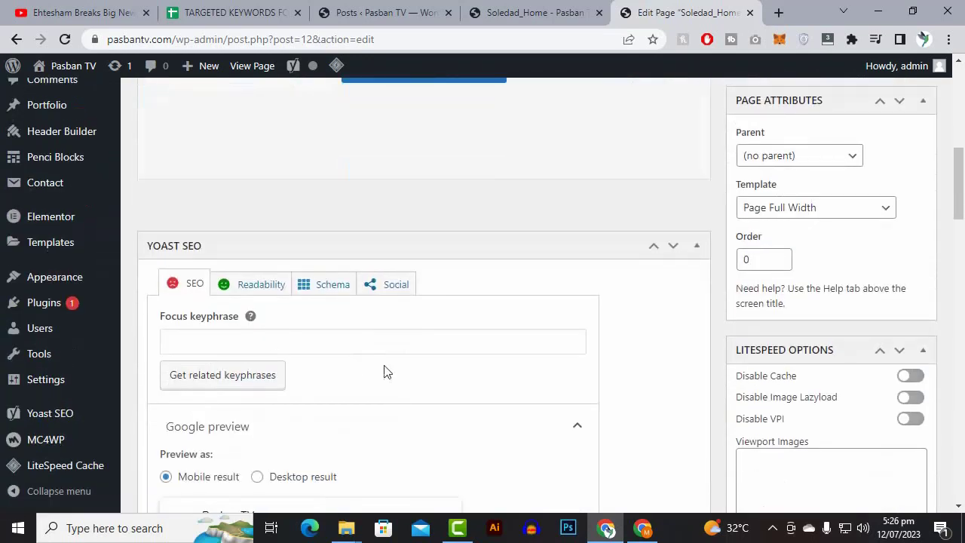
Consult the Home Page keyword lines in the TARGETED KEYWORDS FOR PASBANTV.COM spreadsheet for the page's focus keyphrase
left_click(200, 343)
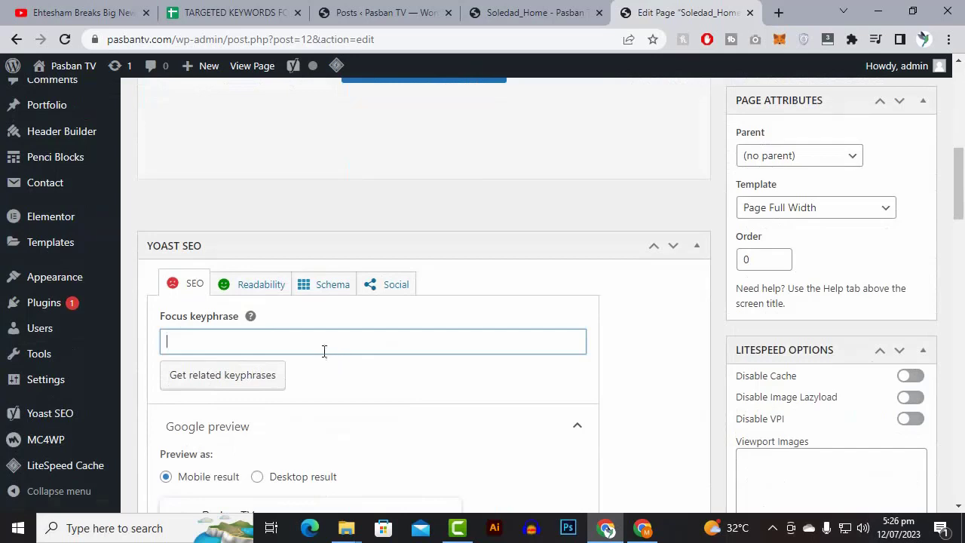
left_click(230, 12)
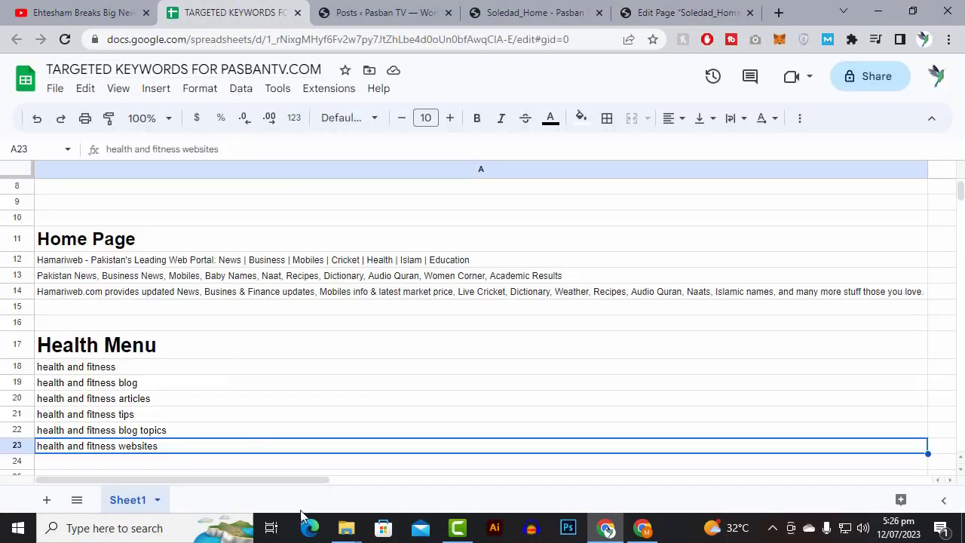
scroll(285, 400, "down", 2)
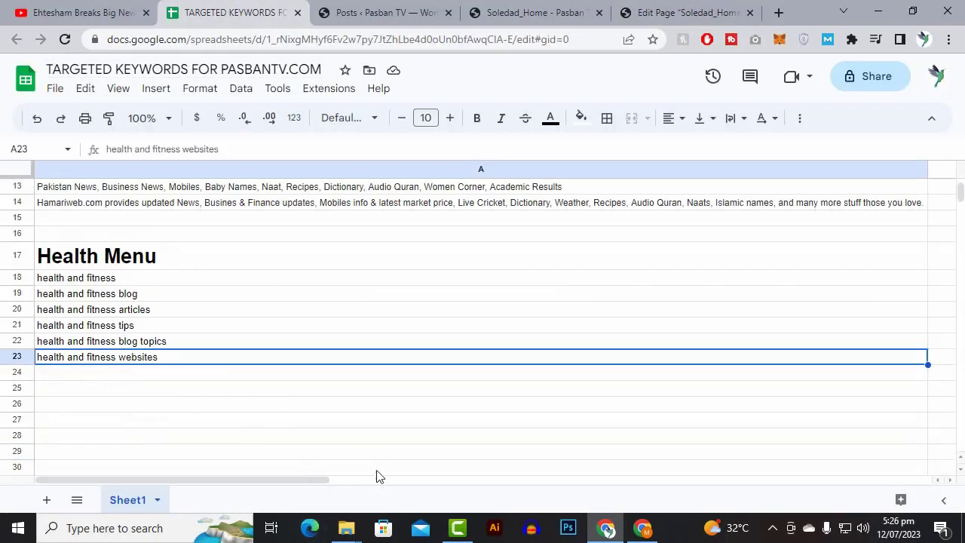
scroll(181, 392, "up", 2)
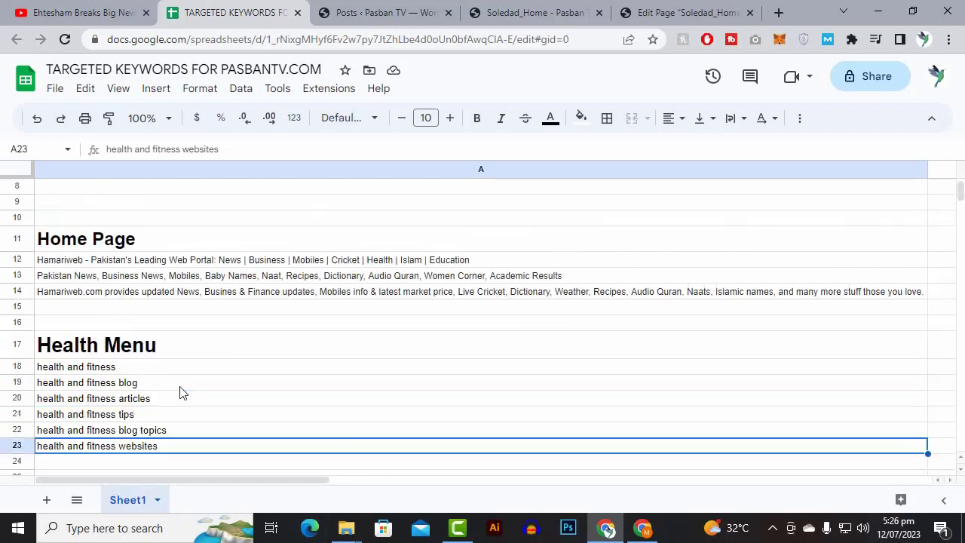
left_click(107, 246)
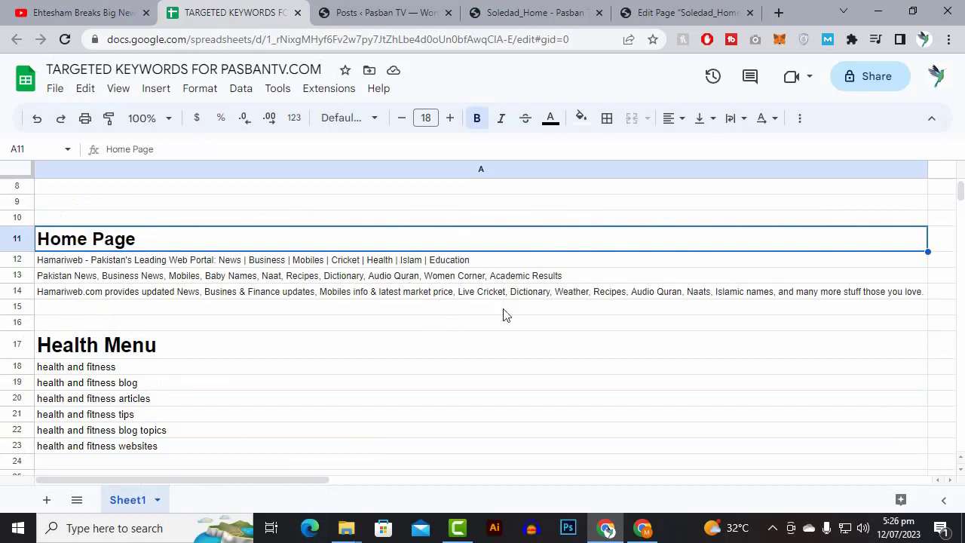
left_click(475, 276)
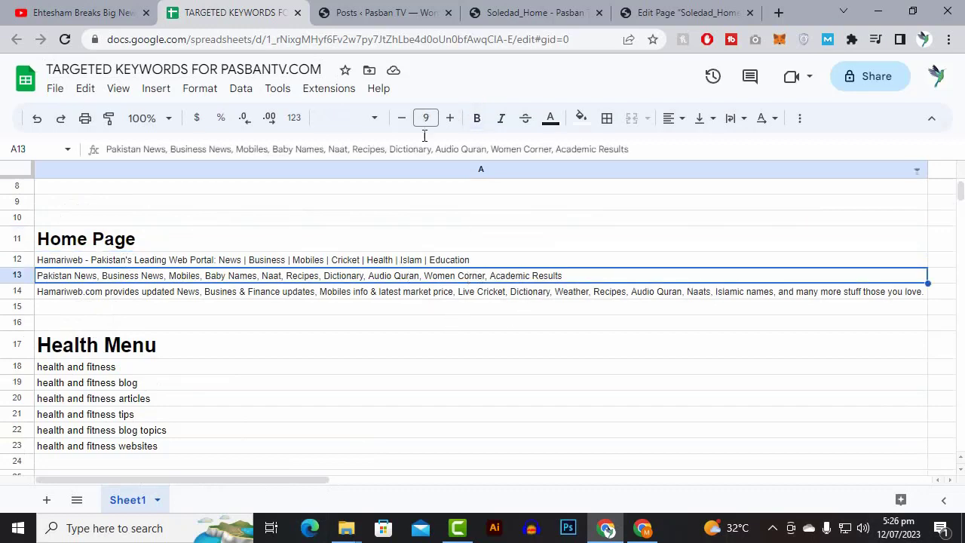
Return to the page editor and set the Yoast focus keyphrase to "Pakistani News And Entertainment Portal"
left_click(393, 10)
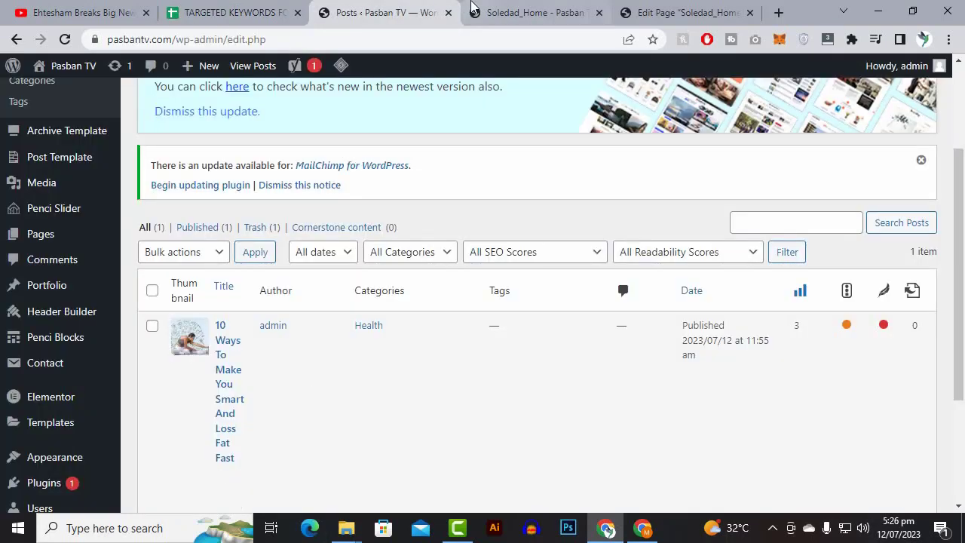
left_click(532, 13)
left_click(664, 12)
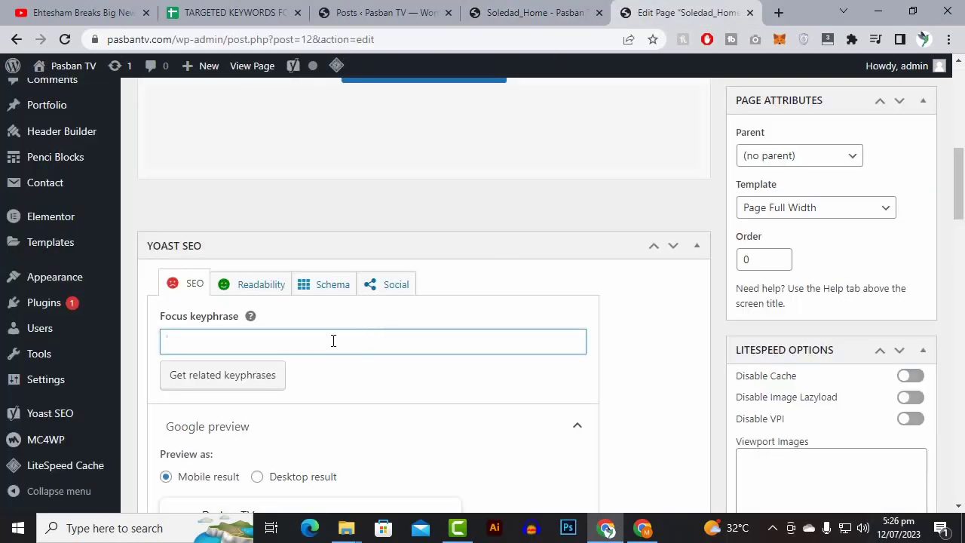
type("es")
key("BackSpace")
key("BackSpace")
type("l")
type("c")
type("Pakista")
type("ni ")
type("News AN")
key("BackSpace")
type("nd Enter")
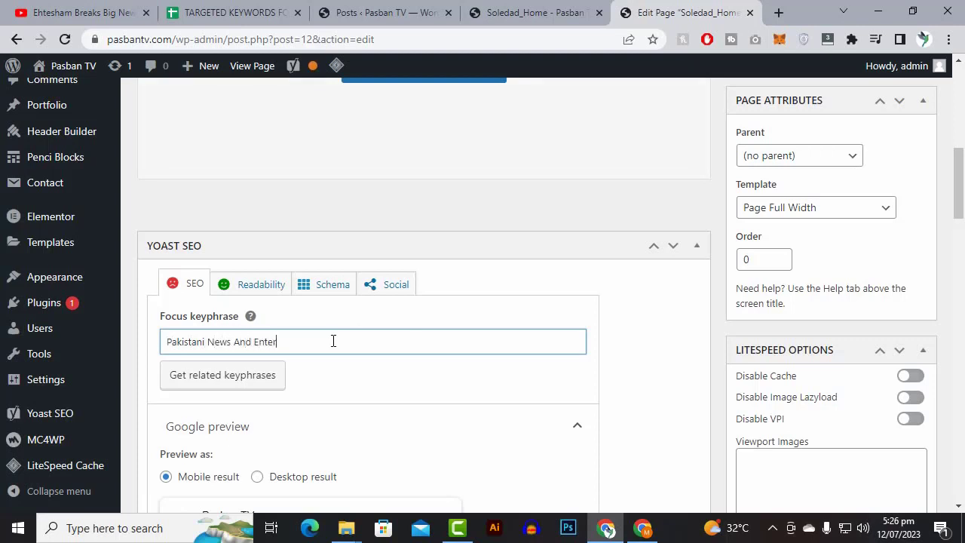
type("tainment Portal")
Check the page's title and Google preview, and remove the Title, Page, Separator and Site title variables from the SEO title
scroll(315, 362, "down", 2)
scroll(315, 358, "down", 4)
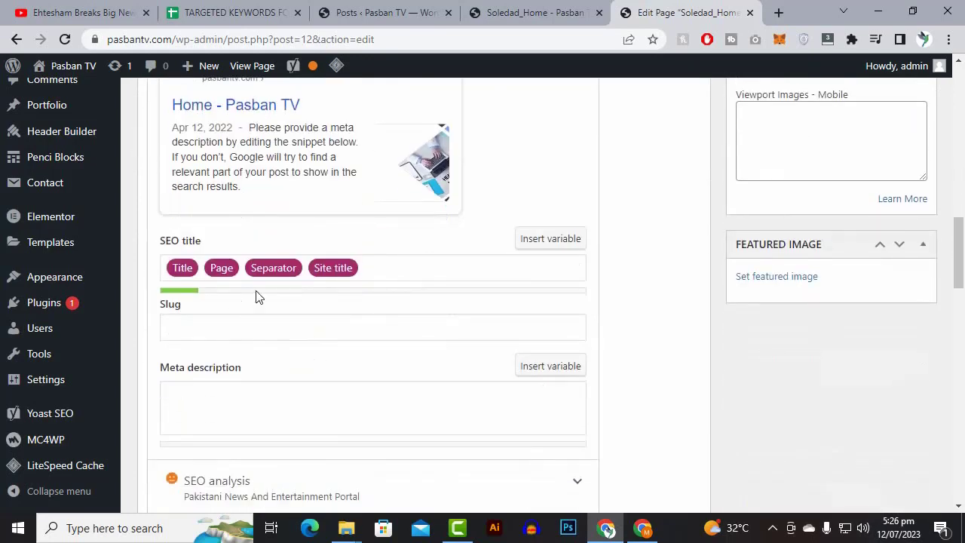
scroll(264, 301, "up", 15)
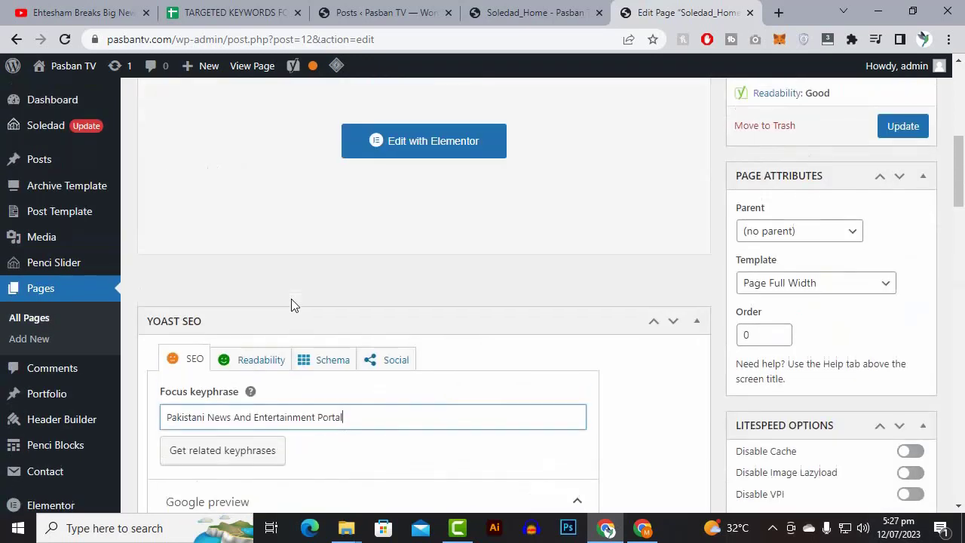
scroll(219, 246, "down", 12)
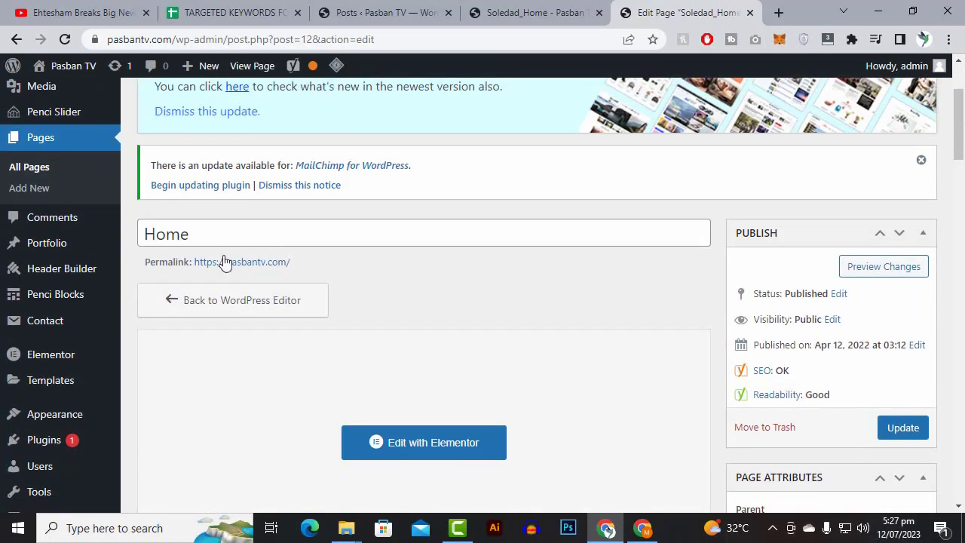
left_click(377, 267)
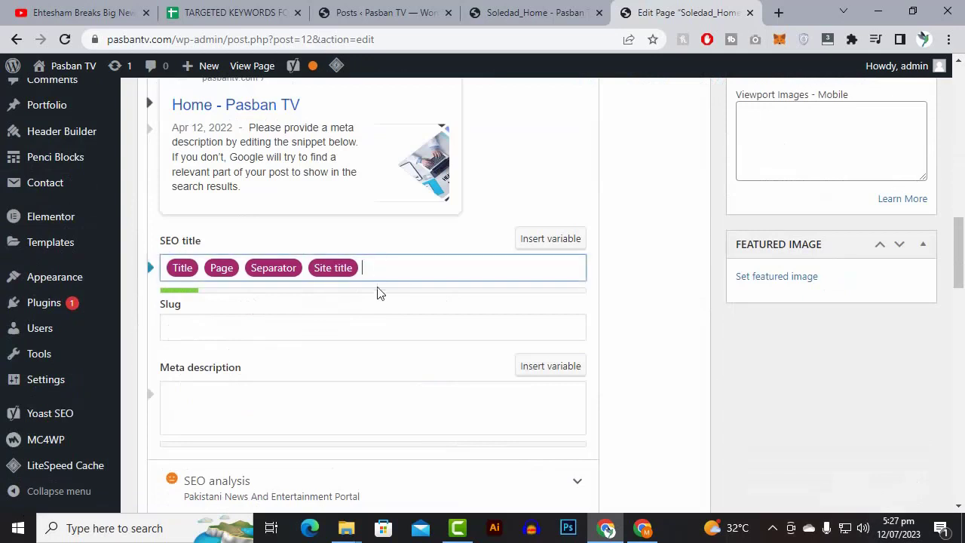
key("BackSpace")
key("BackSpace")
key("BackSpace")
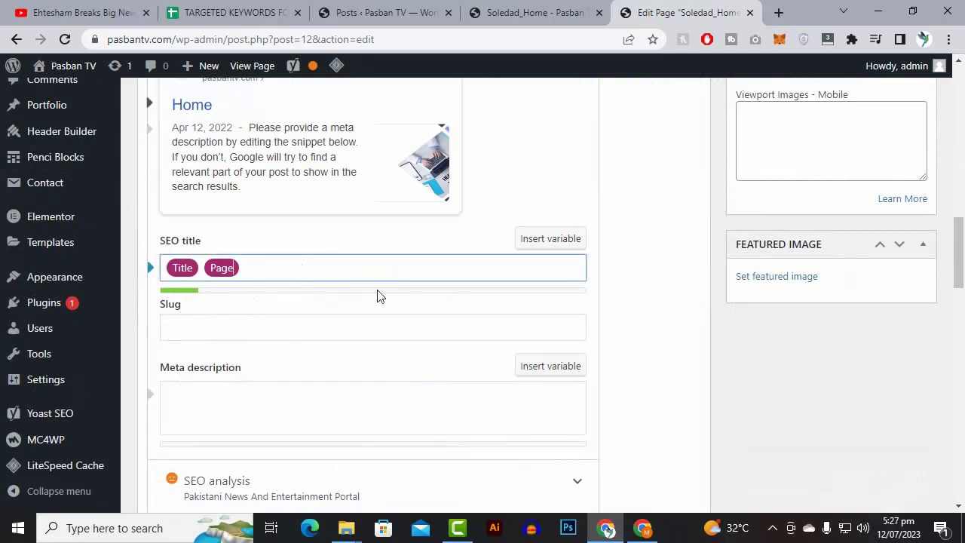
key("BackSpace")
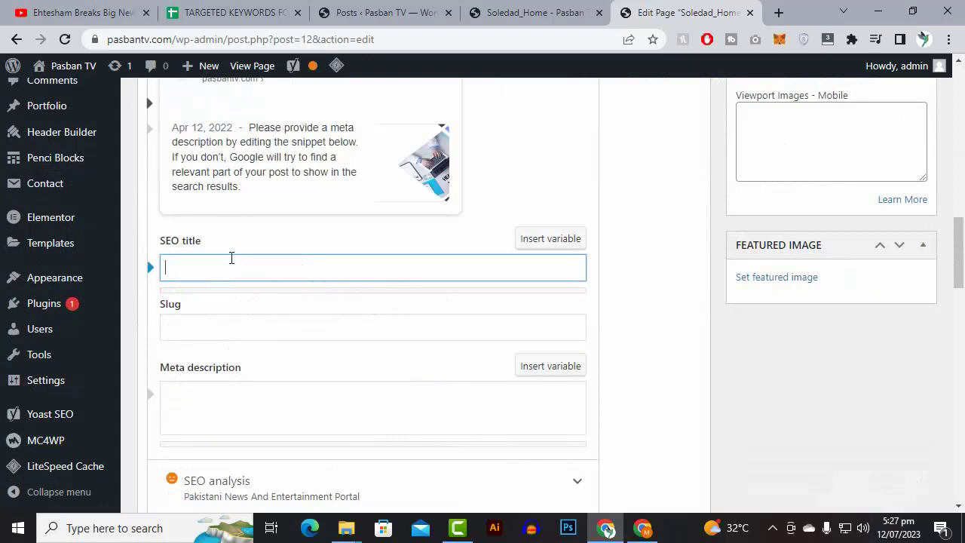
Copy the "Hamariweb - Pakistan's Leading Web Portal" line from the keyword spreadsheet's Home Page section into the page's empty SEO title
left_click(226, 7)
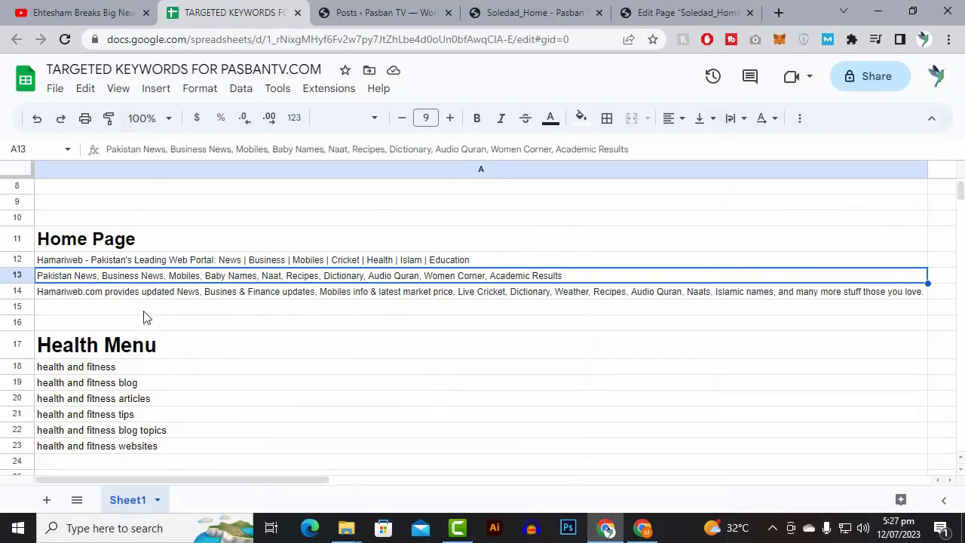
left_click(145, 260)
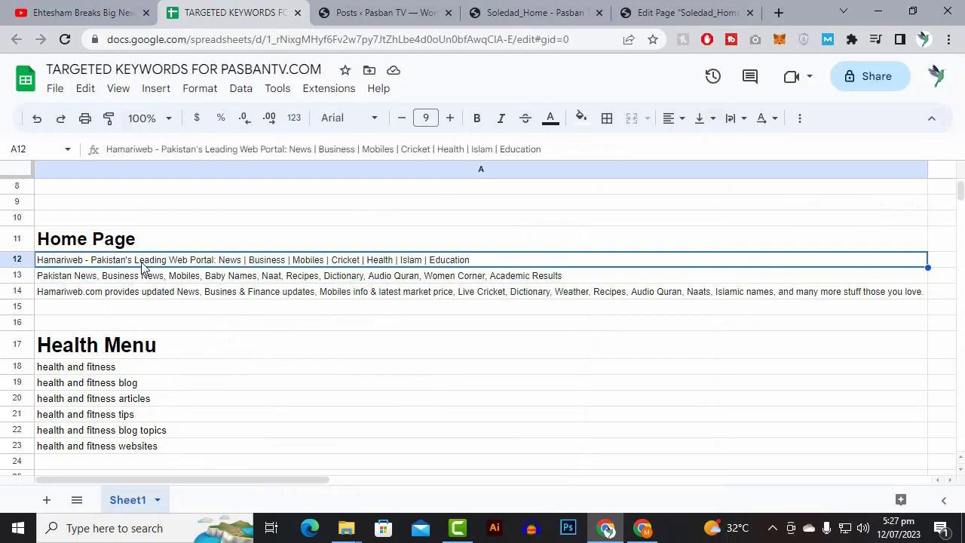
right_click(143, 265)
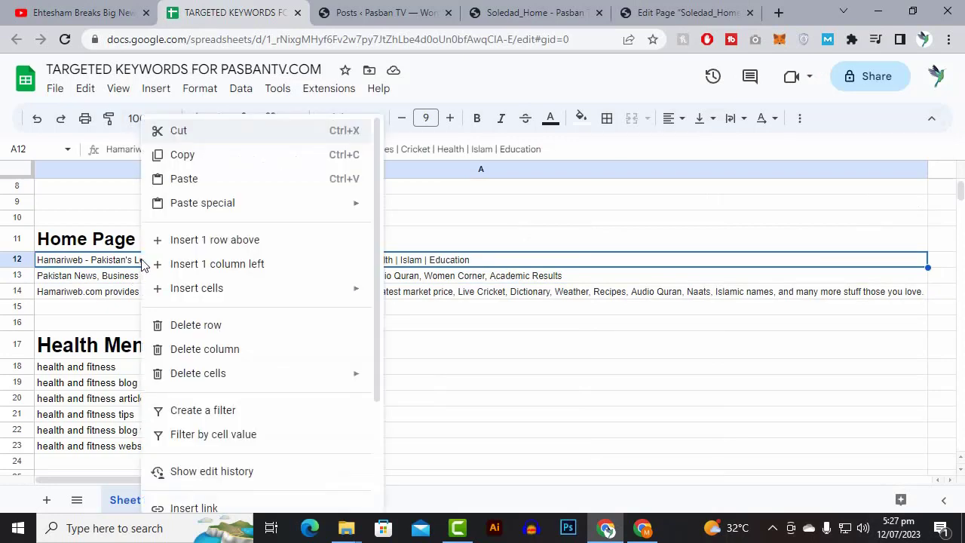
left_click(182, 155)
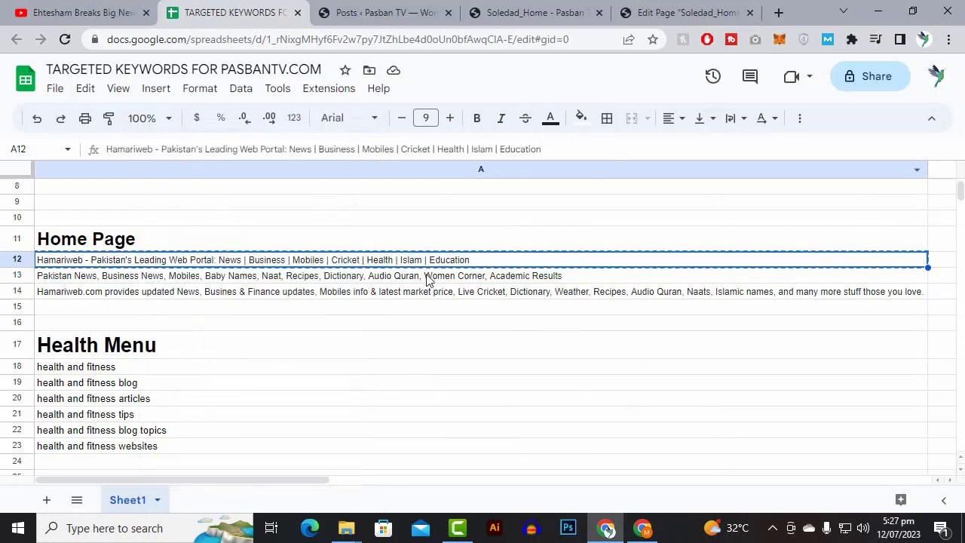
left_click(486, 11)
left_click(681, 8)
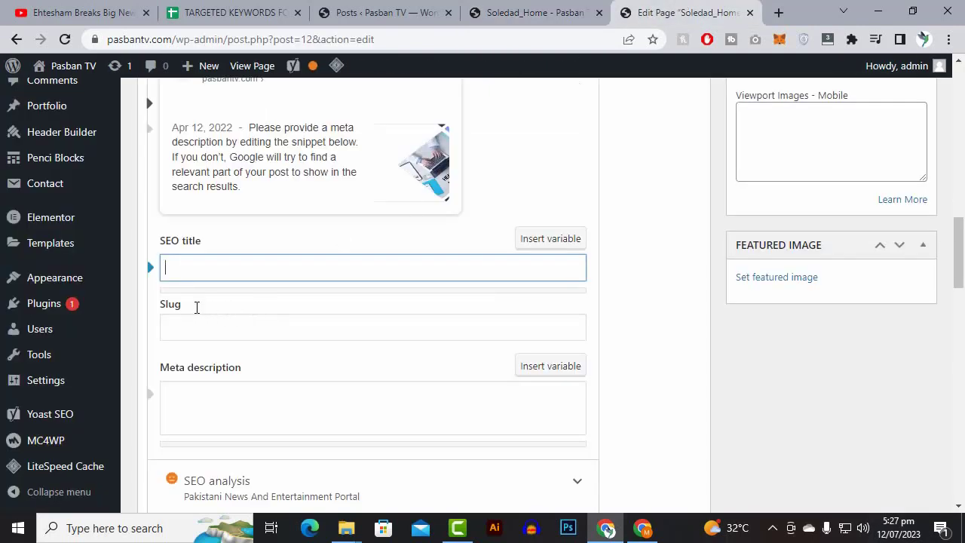
right_click(219, 270)
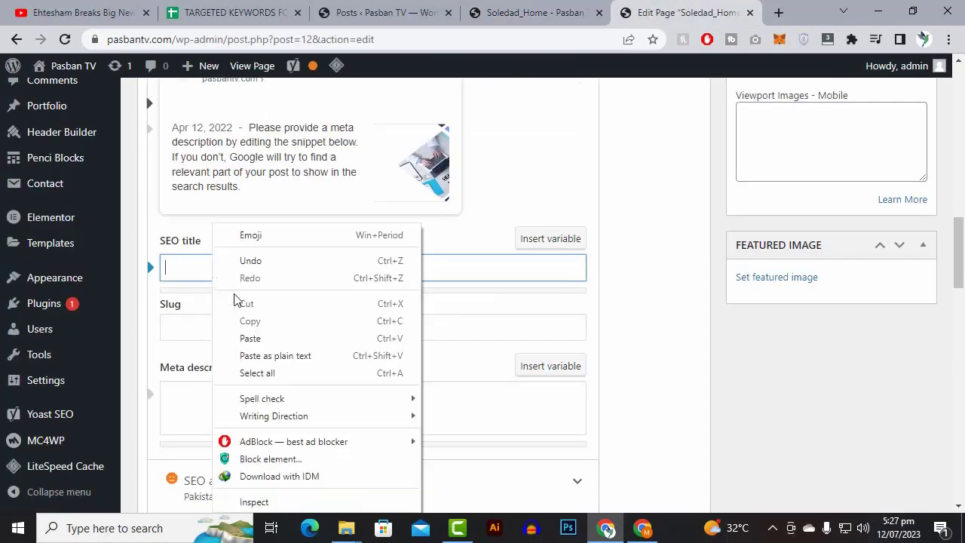
left_click(259, 338)
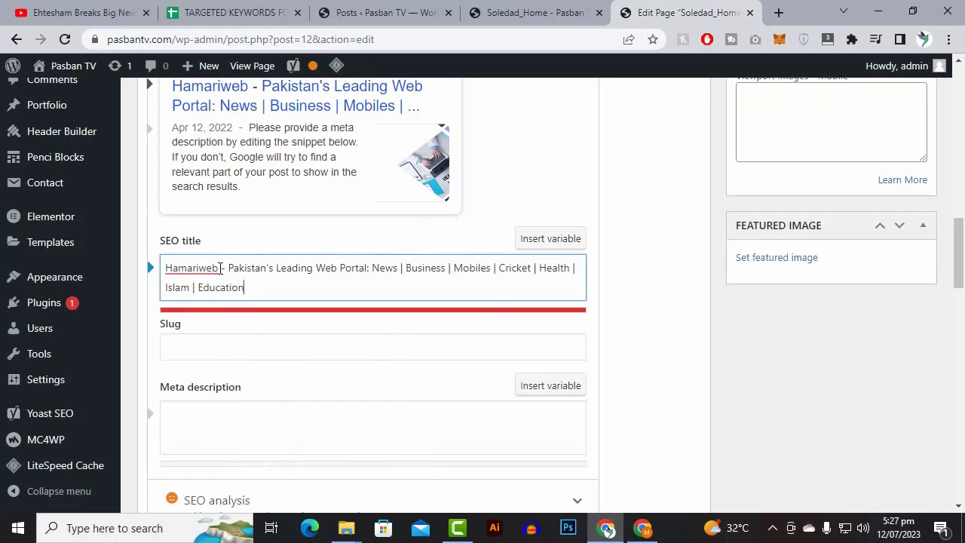
Replace "Hamariweb" at the start of the SEO title with "Pasban TV"
left_click_drag(219, 270, 165, 273)
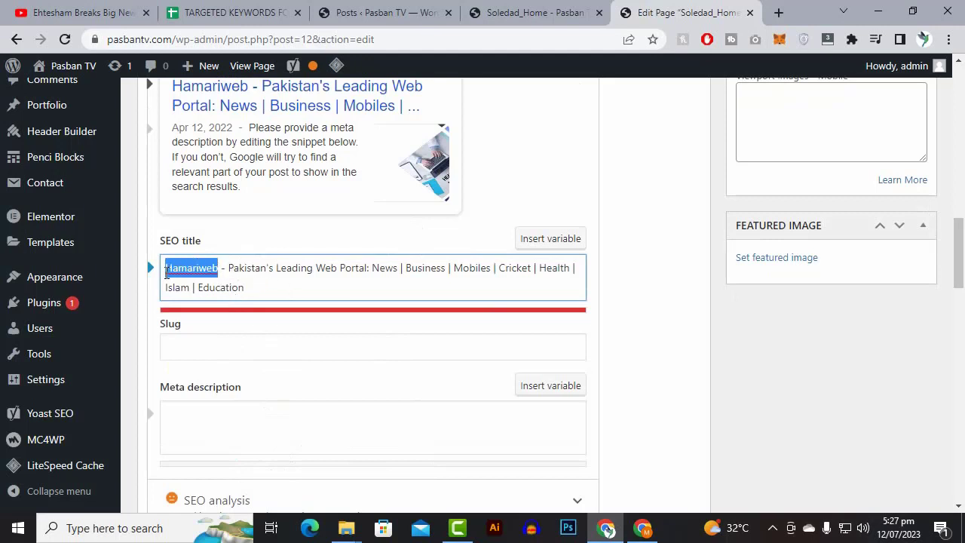
type("{")
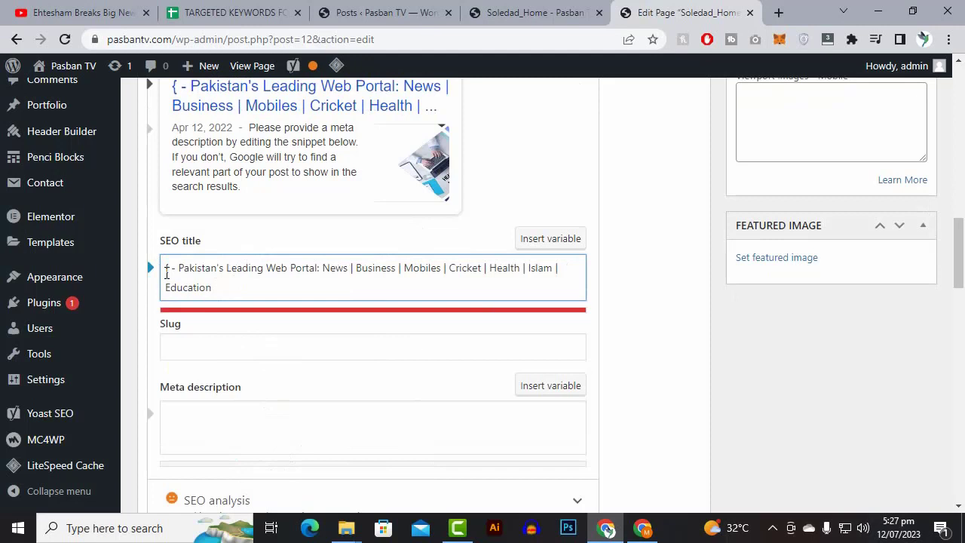
key("BackSpace")
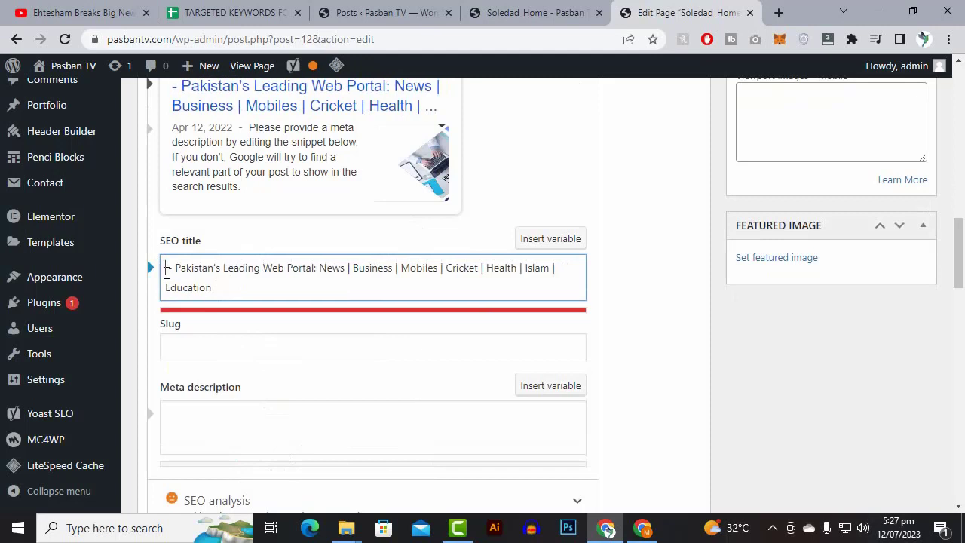
type("Pasban")
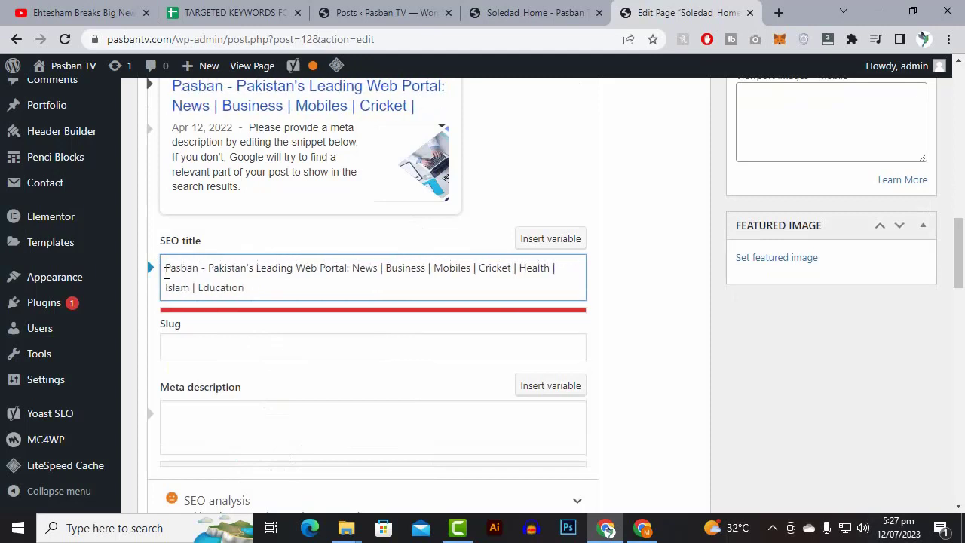
type(" TV")
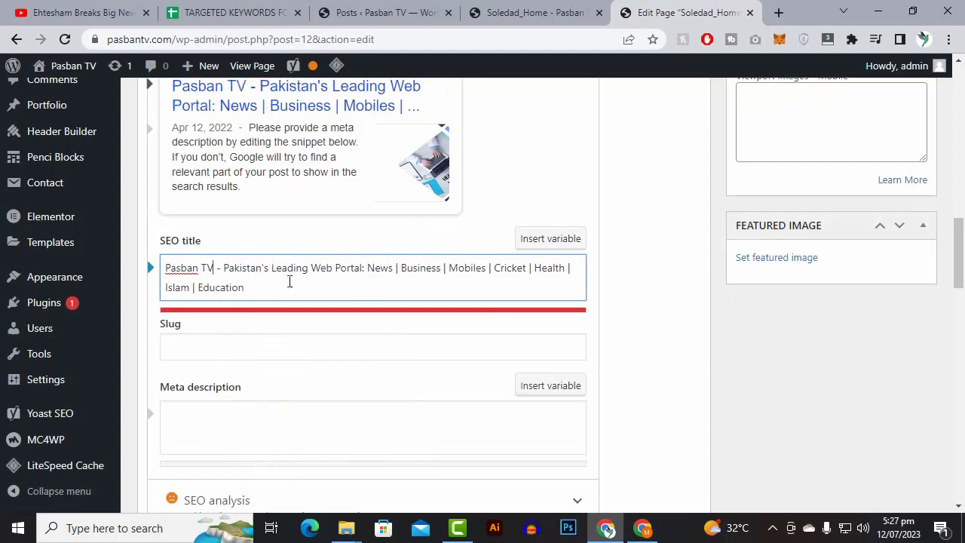
Reword "Pakistan's Leading Web Portal: News" in the SEO title to "Pakistani News And Entertainment Portal", correcting the spelling of Entertainment
left_click_drag(270, 267, 262, 267)
type("i")
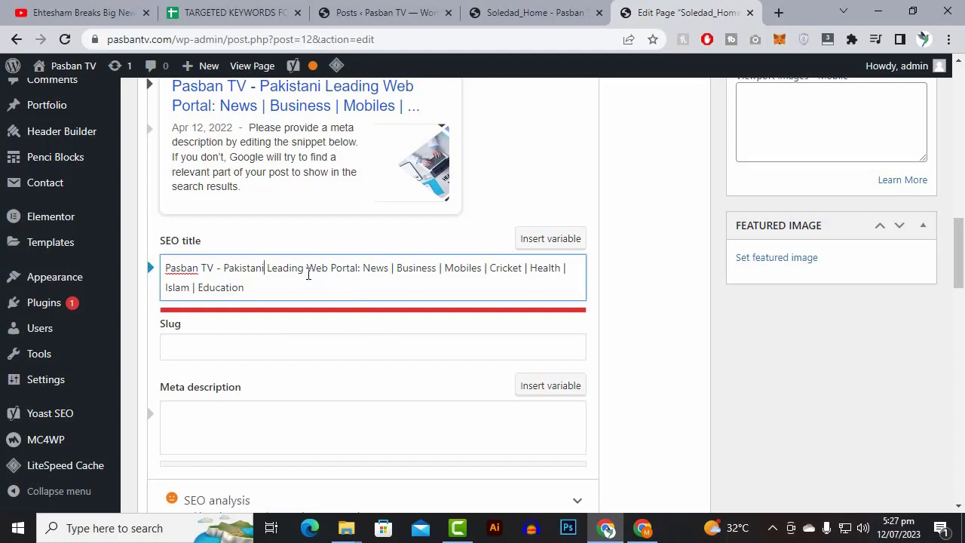
left_click_drag(305, 269, 268, 270)
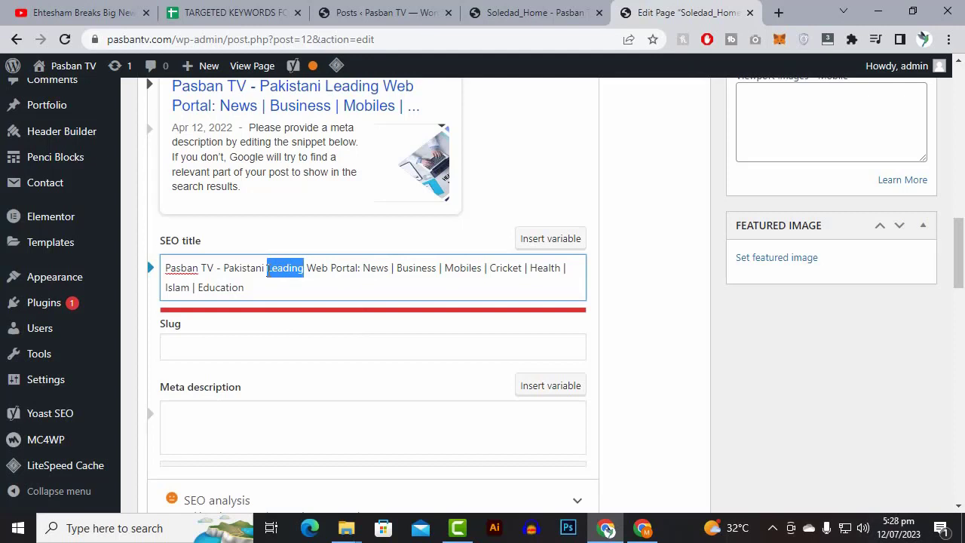
left_click(335, 268)
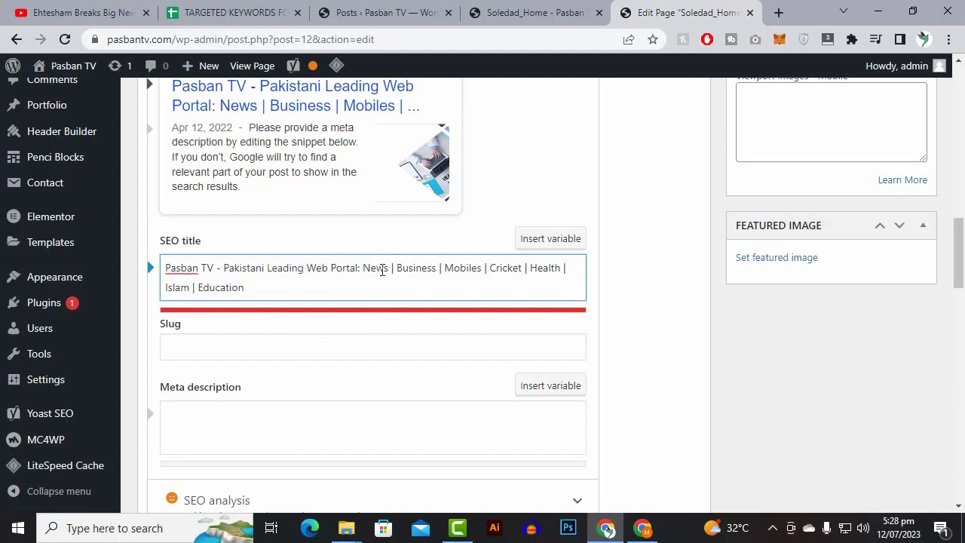
left_click_drag(388, 270, 267, 270)
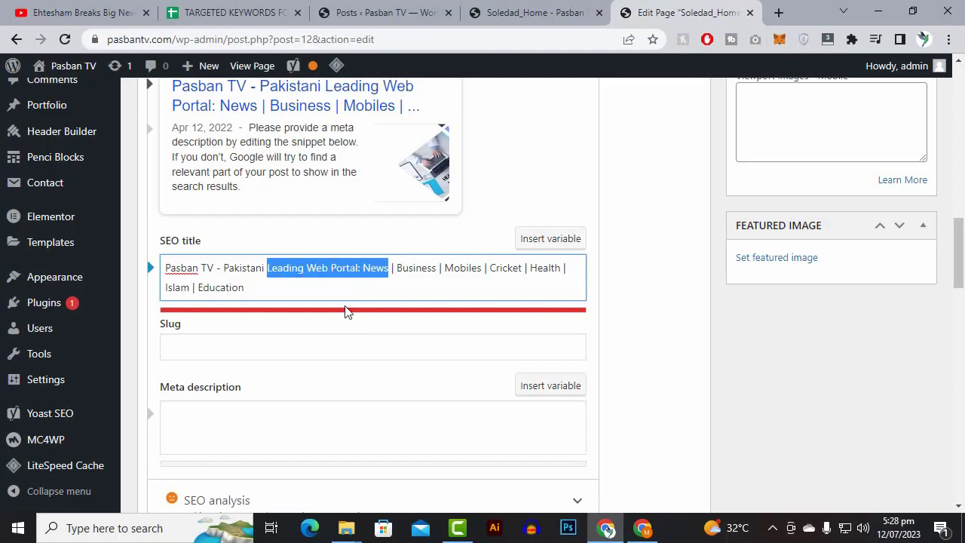
type("News An")
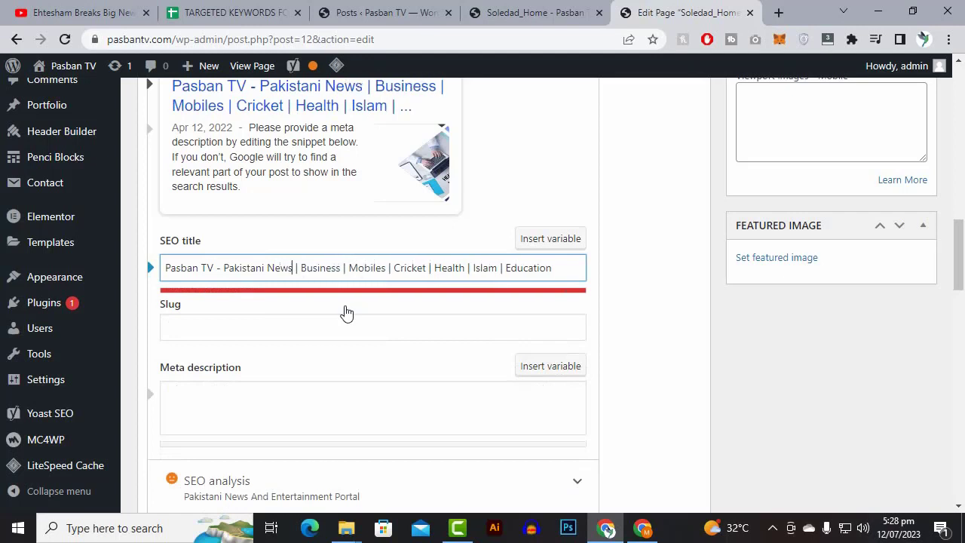
type("d Ente")
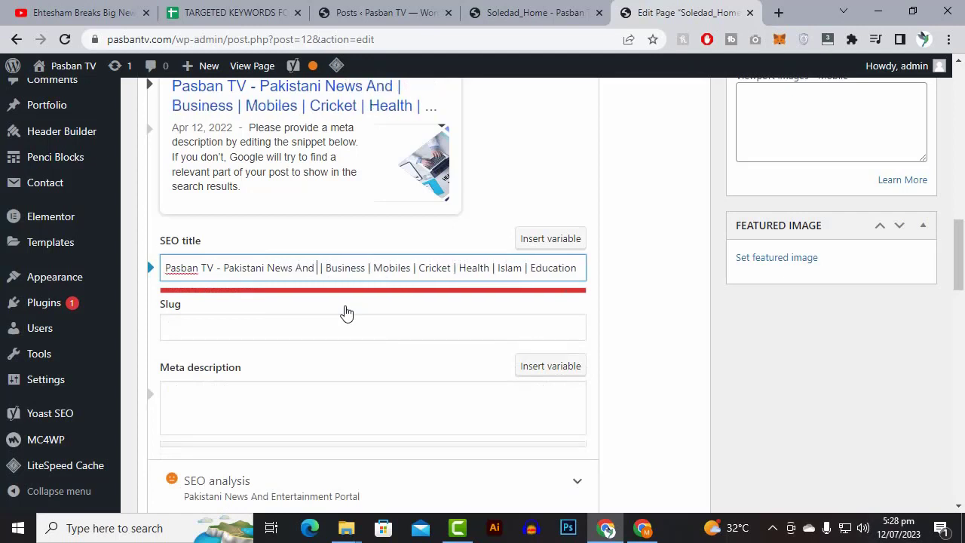
type("rtaim")
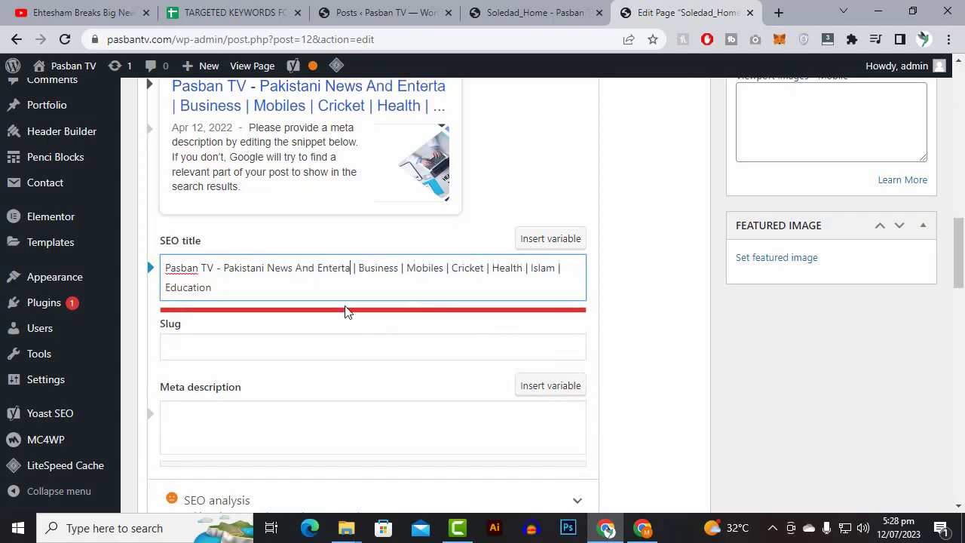
type("ent P")
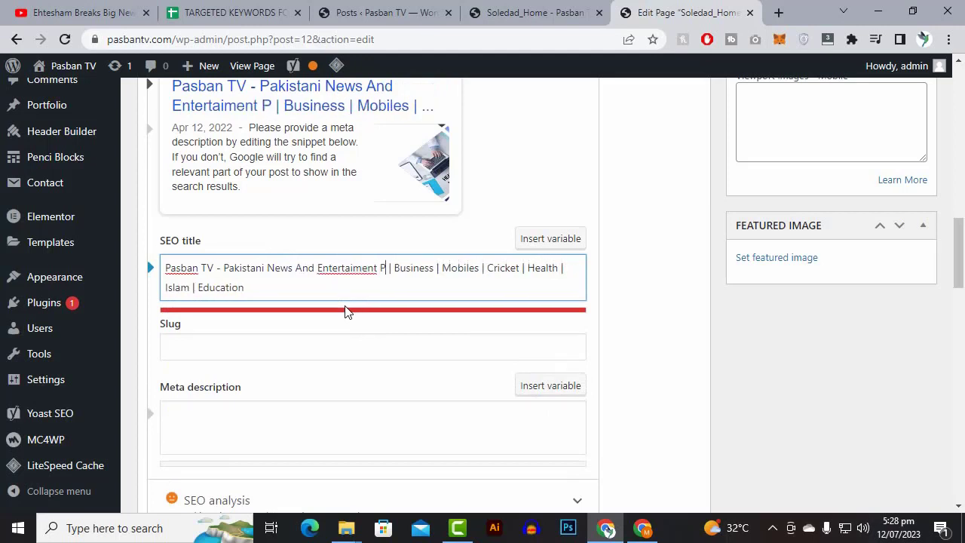
type("ortal")
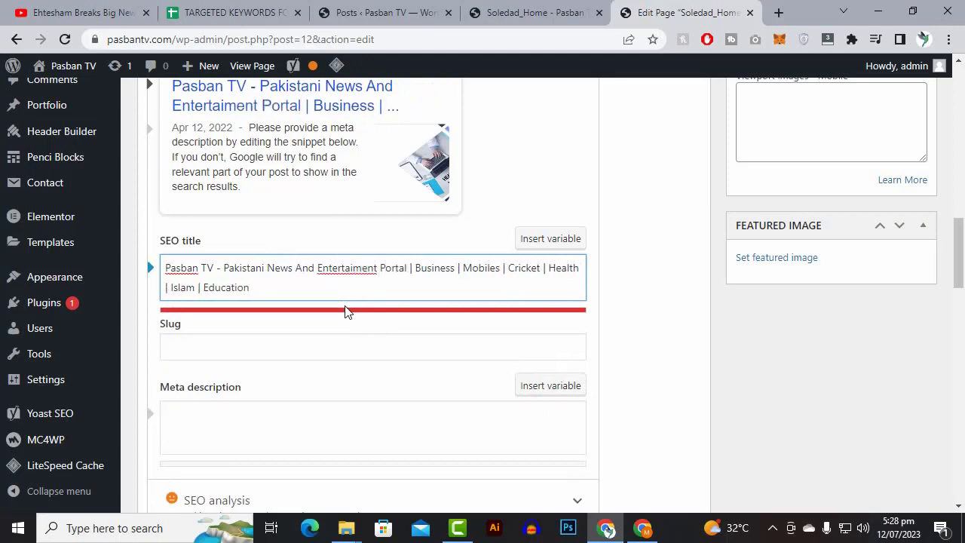
right_click(347, 271)
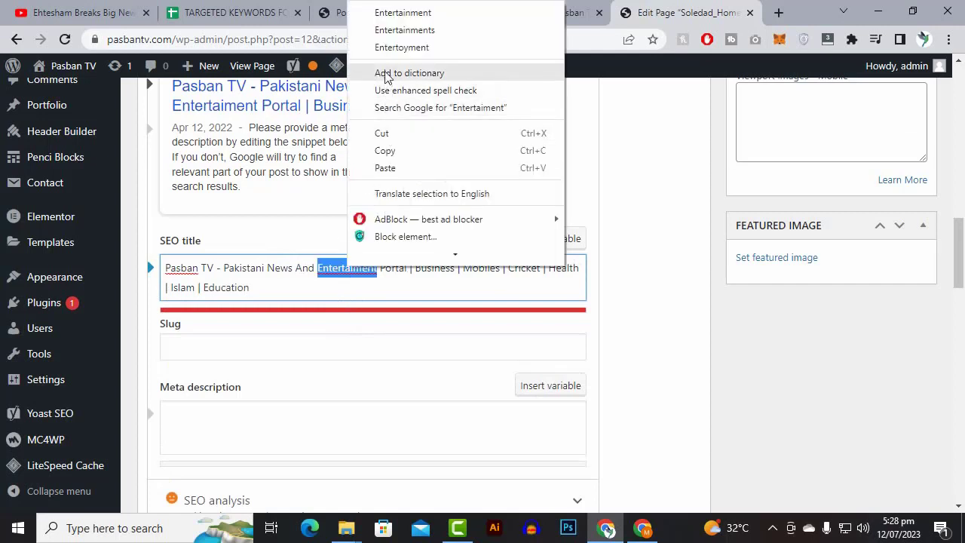
left_click(403, 14)
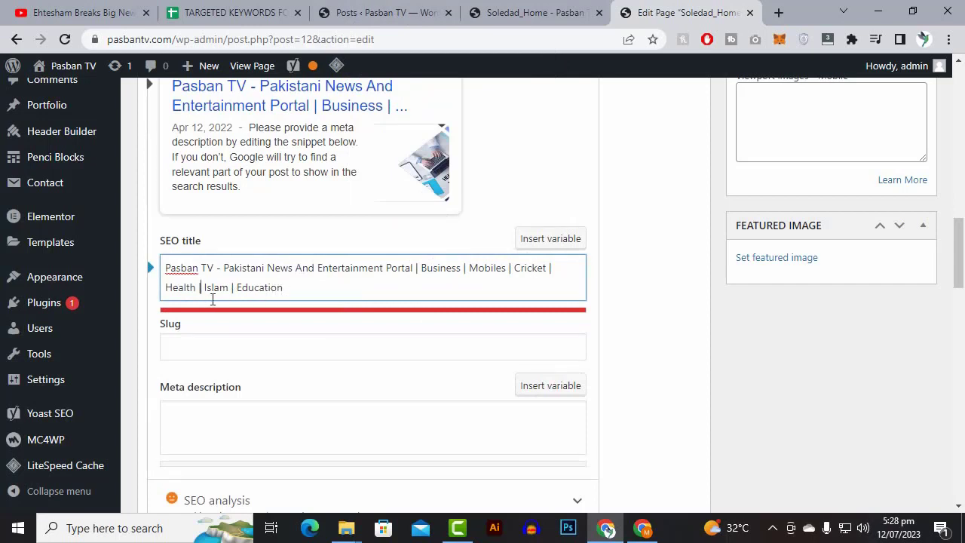
Replace the topic list from Business to Education at the end of the SEO title with "Pakistani Top Web Site"
left_click_drag(285, 287, 422, 268)
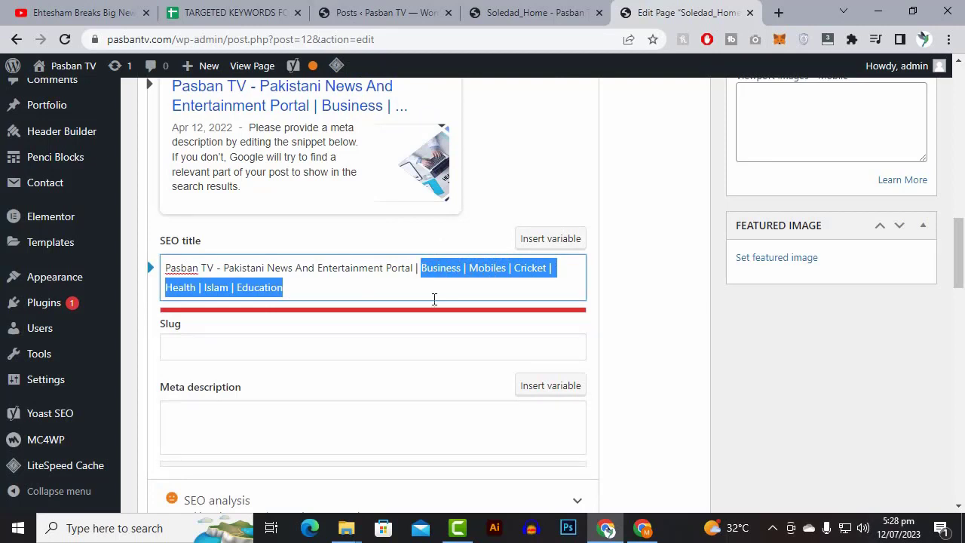
key("BackSpace")
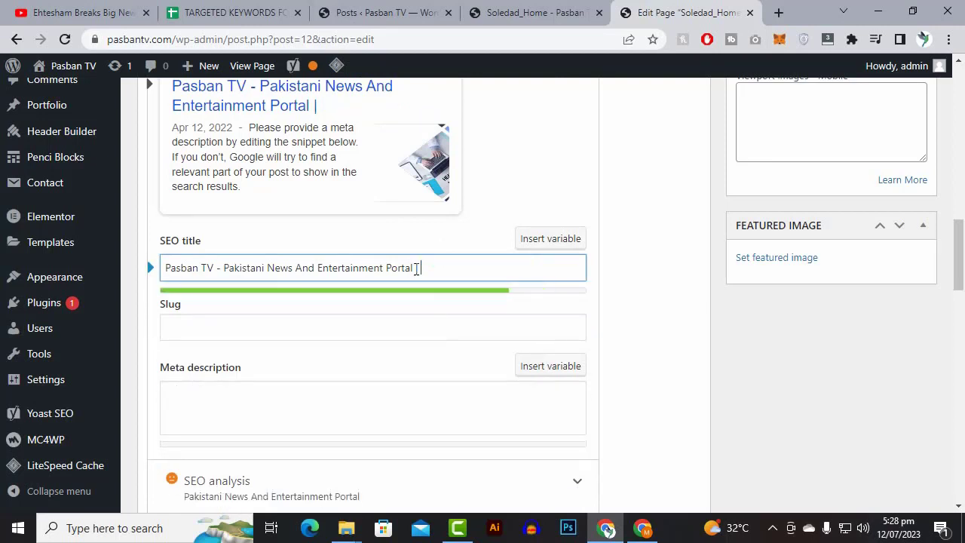
left_click_drag(419, 267, 414, 268)
left_click(419, 269)
type("Pakistani ")
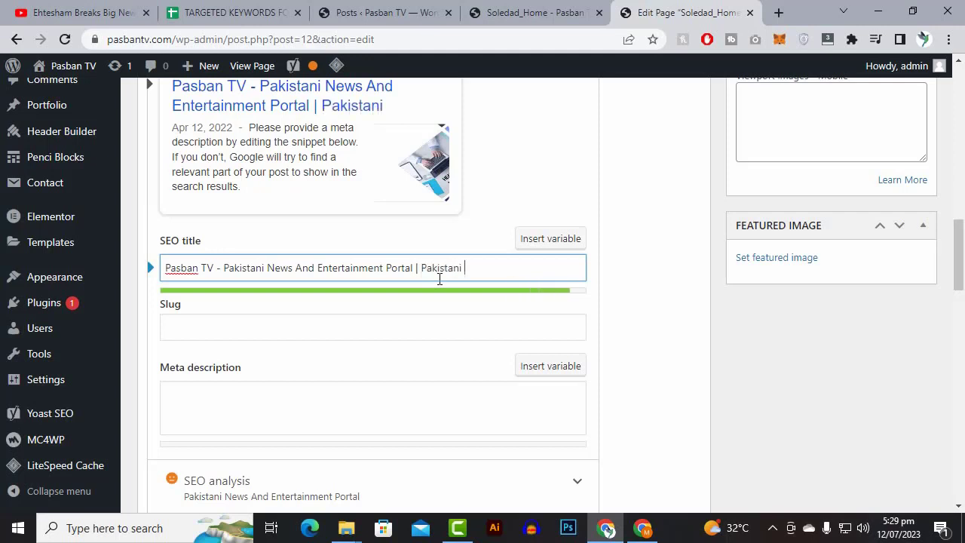
type("Top ")
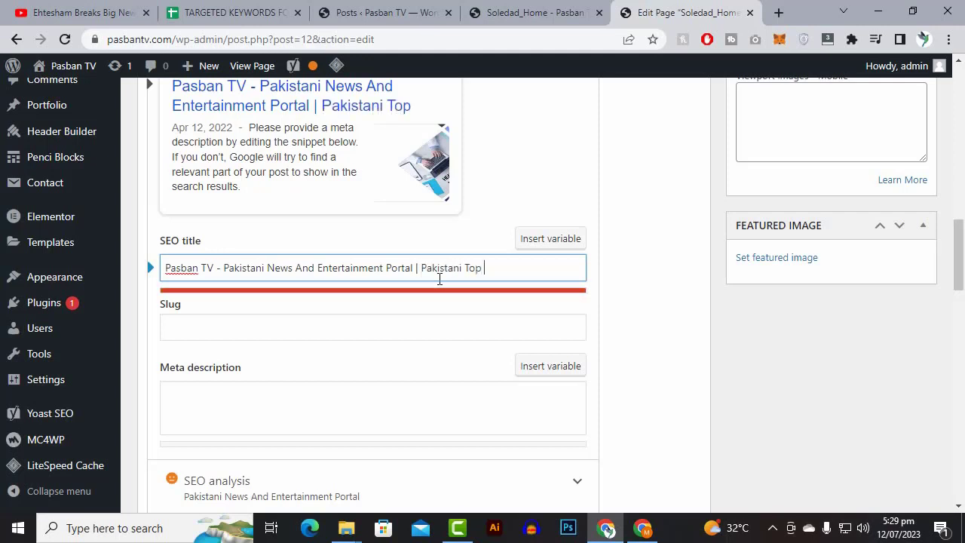
type("Web Site")
Remove the word "Pakistani" before "Top Web Site" in the SEO title
key("BackSpace")
key("BackSpace")
key("BackSpace")
key("BackSpace")
key("BackSpace")
key("BackSpace")
key("BackSpace")
key("BackSpace")
key("BackSpace")
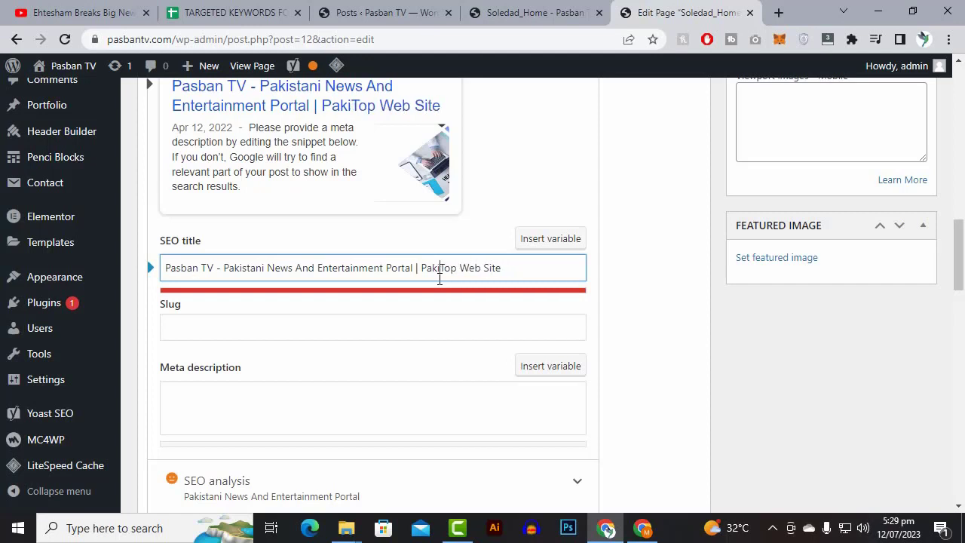
key("BackSpace")
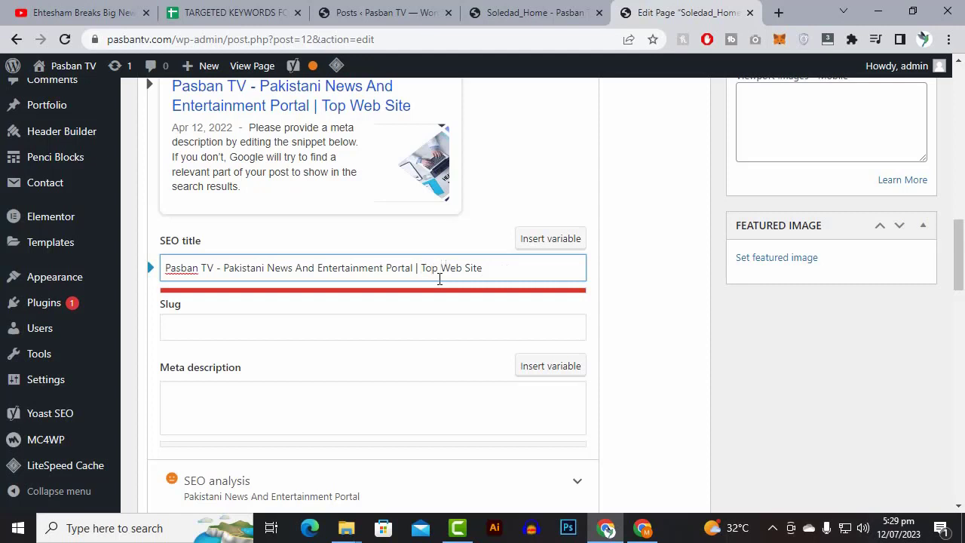
Extend the ending of the SEO title to "Top Infotainment Web Site In Pakistan"
type("E")
key("BackSpace")
type("In")
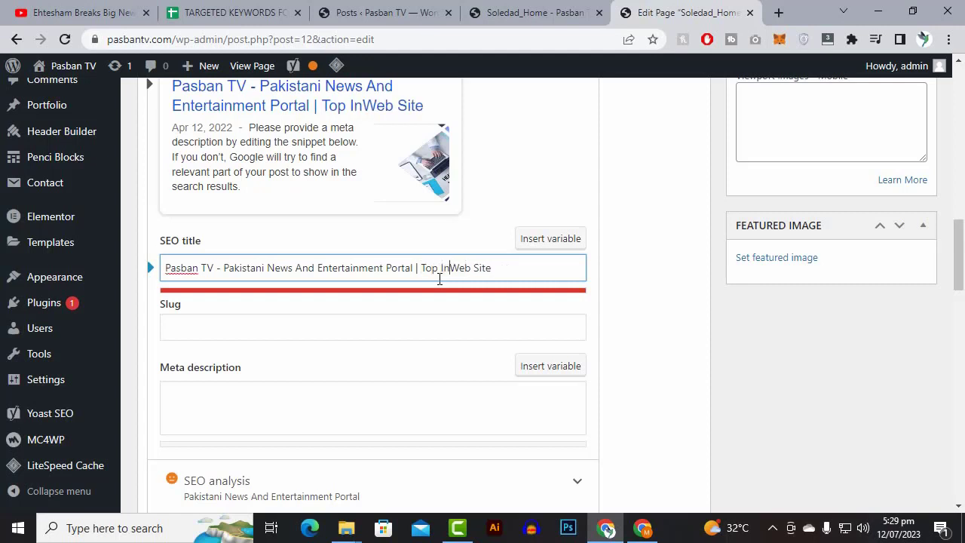
key("BackSpace")
type("nfotain")
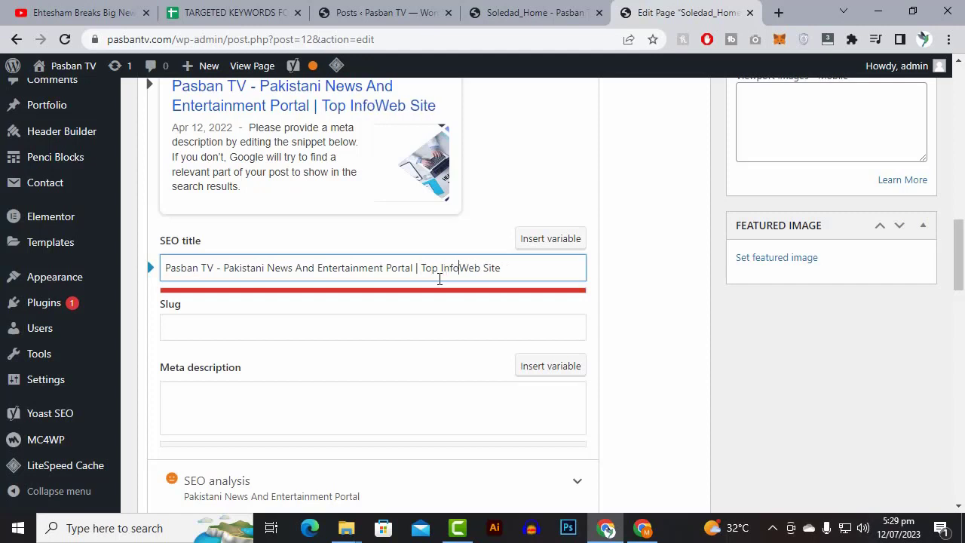
type("ment ")
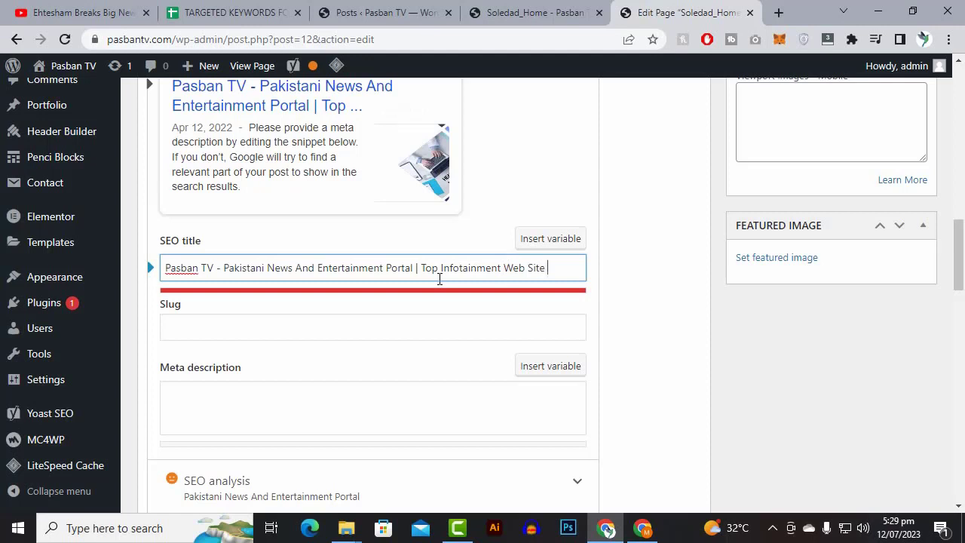
type("In Pakistan")
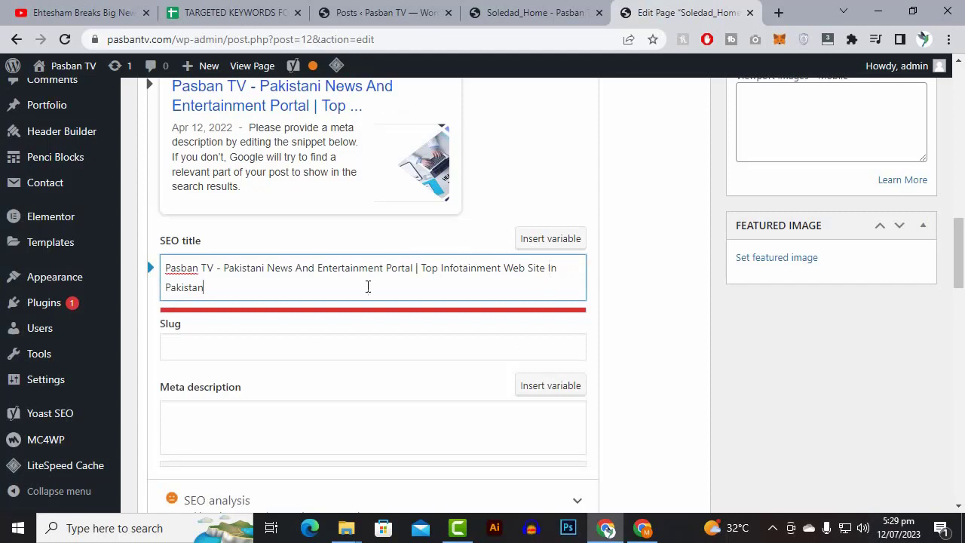
Replace the hyphen after "Pasban TV" in the SEO title with a vertical bar "|"
left_click_drag(366, 286, 167, 267)
left_click(263, 282)
mouse_move(220, 274)
left_mouse_down()
mouse_move(210, 273)
mouse_move(218, 278)
left_mouse_up()
type("//")
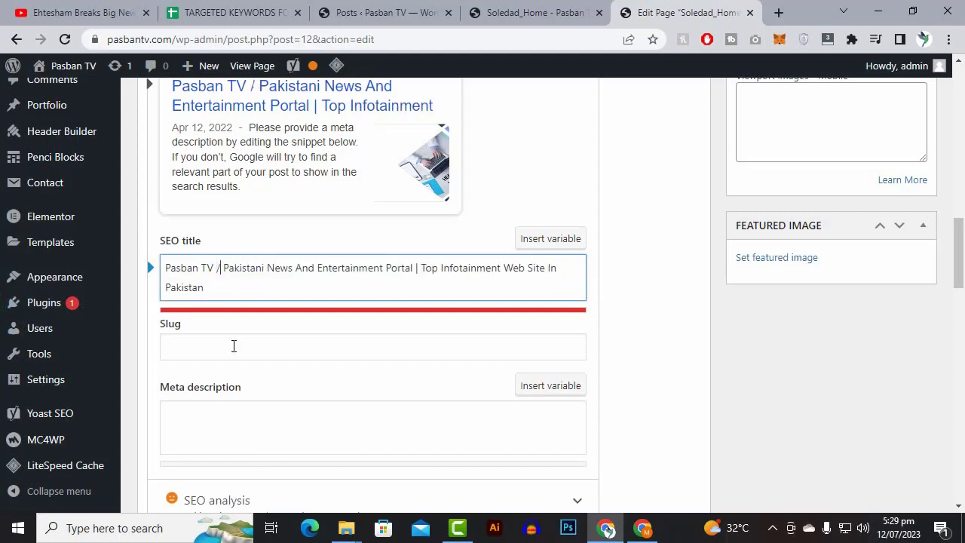
key("BackSpace")
key("BackSpace")
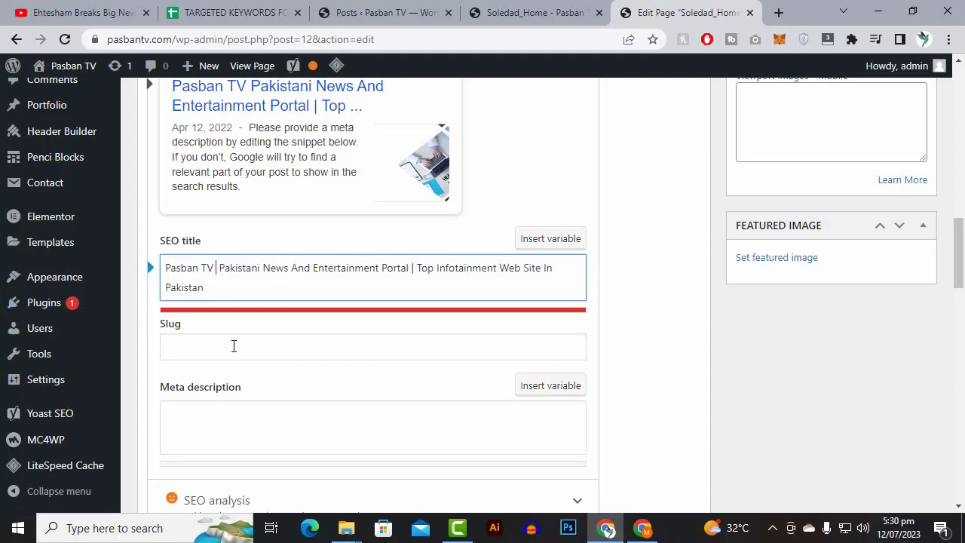
type("\"")
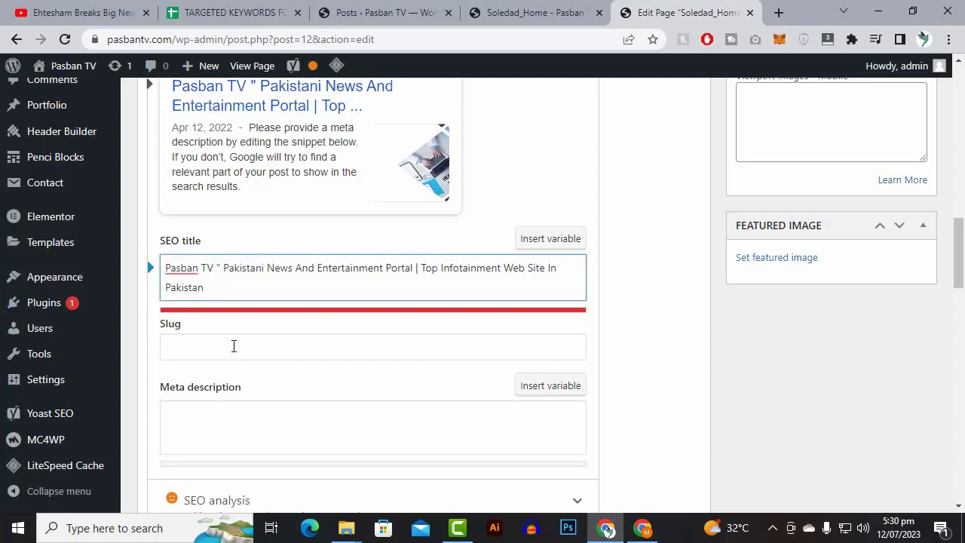
key("BackSpace")
type("|")
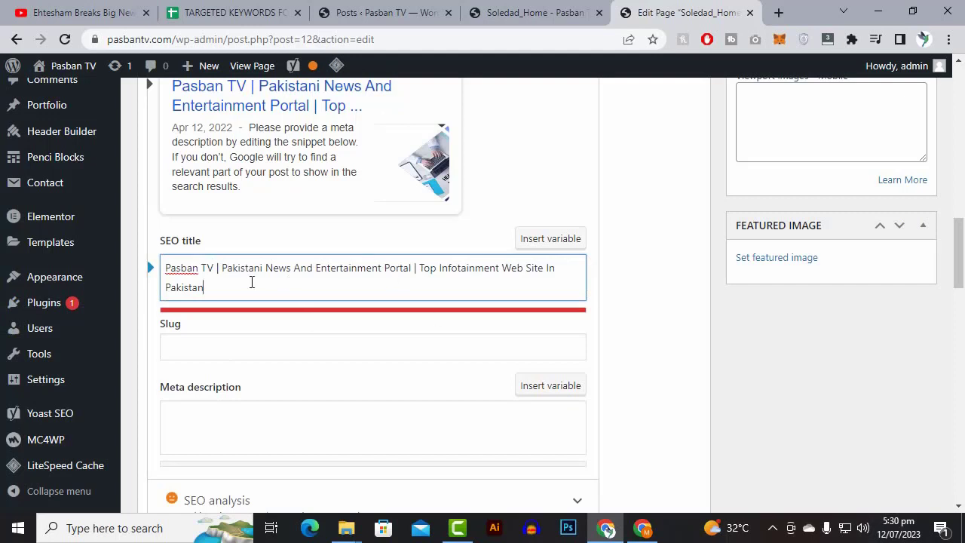
Review the brand, portal and infotainment parts of the SEO title and the Slug field below it
left_click_drag(215, 268, 162, 268)
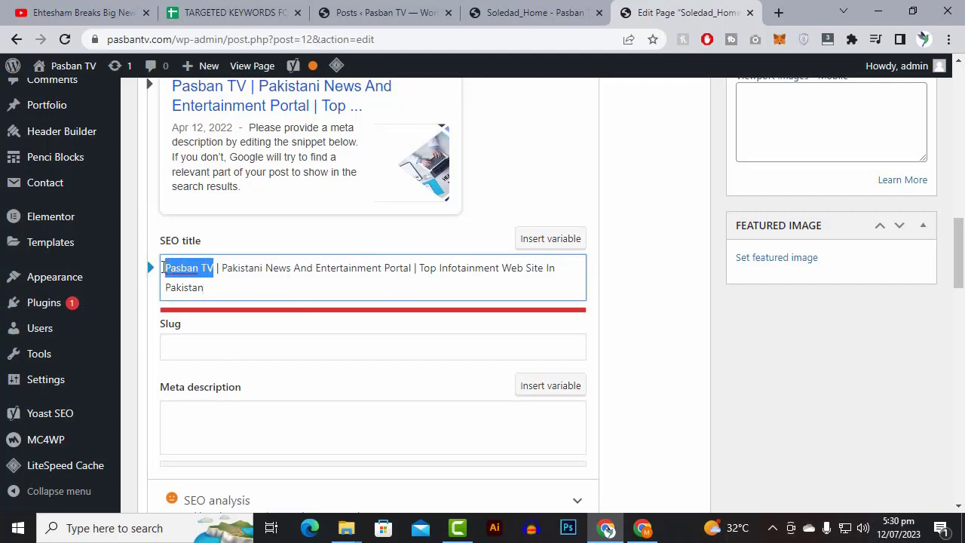
left_click_drag(241, 269, 385, 272)
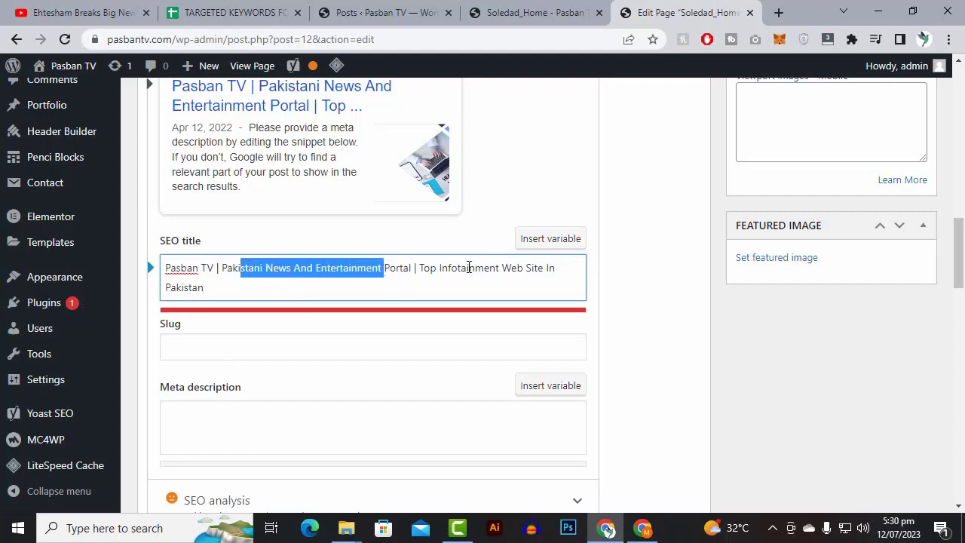
left_click_drag(469, 268, 538, 282)
left_click(385, 270)
scroll(349, 204, "down", 1)
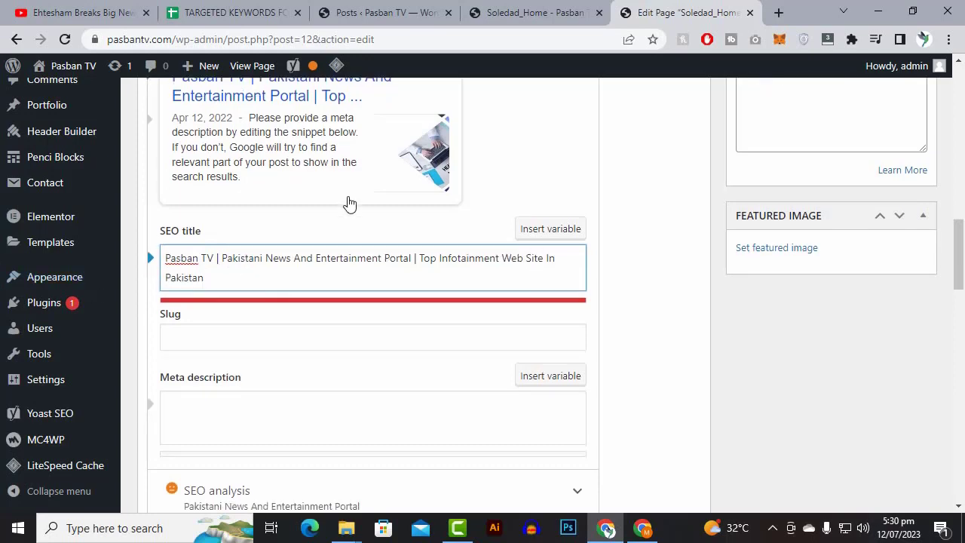
scroll(350, 204, "down", 2)
left_click(222, 197)
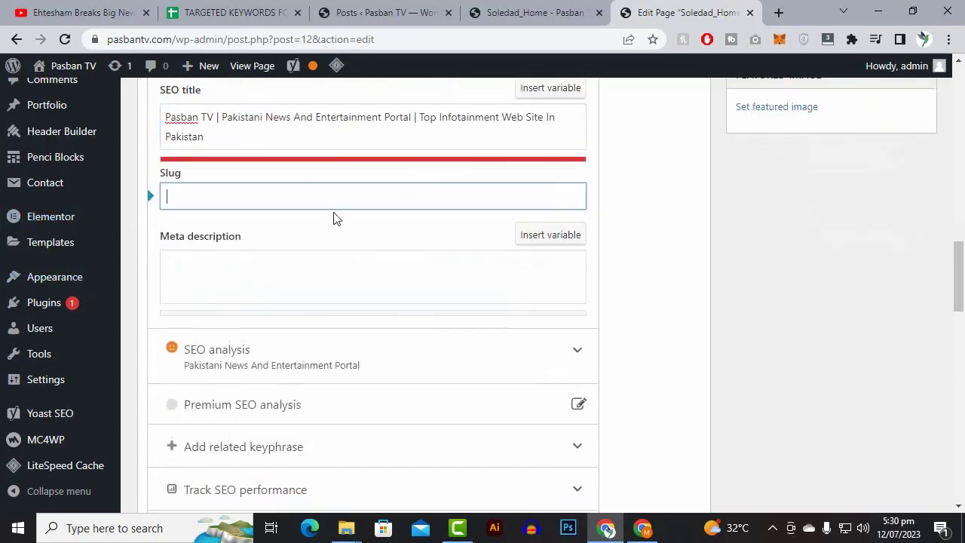
scroll(457, 233, "up", 1)
scroll(459, 207, "down", 1)
Copy the full Hamariweb.com description text from cell A14 of the targeted keywords spreadsheet
left_click(273, 275)
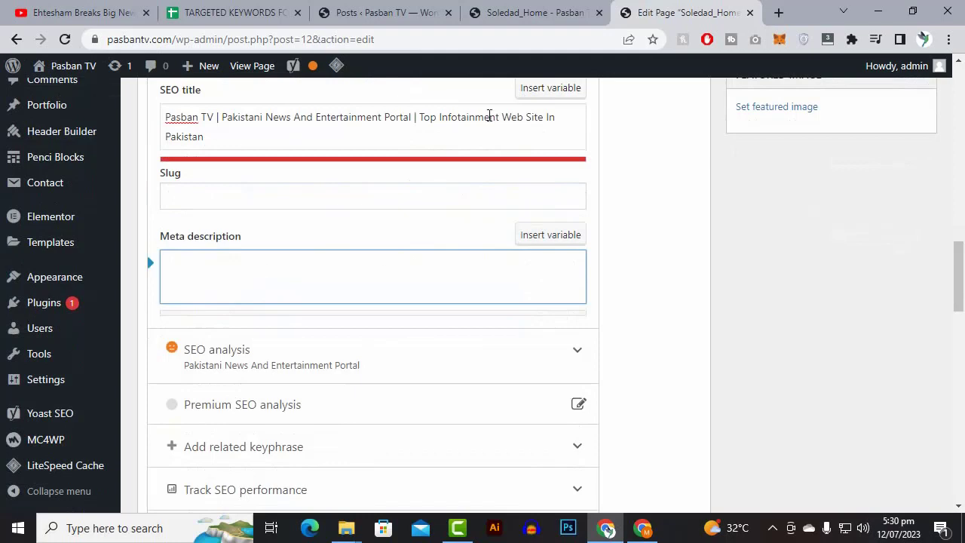
left_click(282, 11)
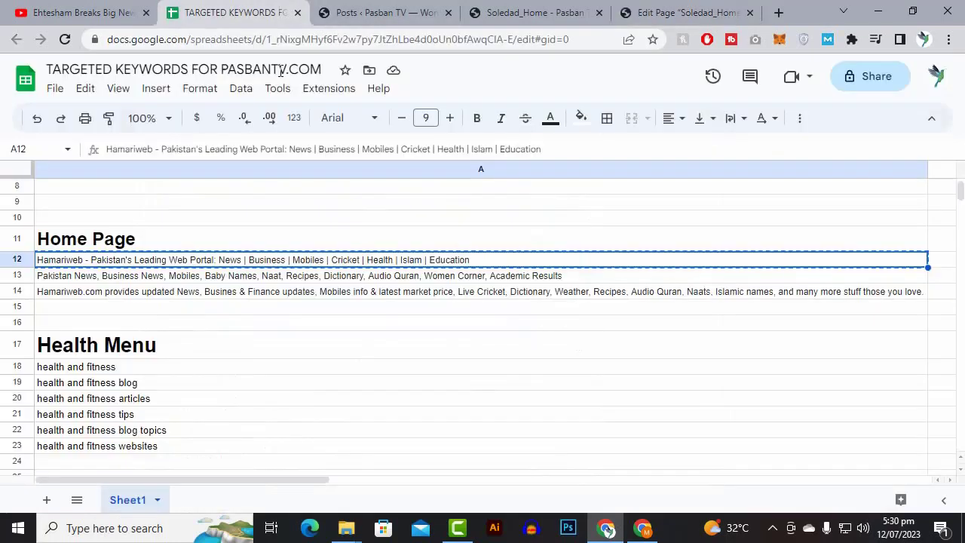
left_click(182, 294)
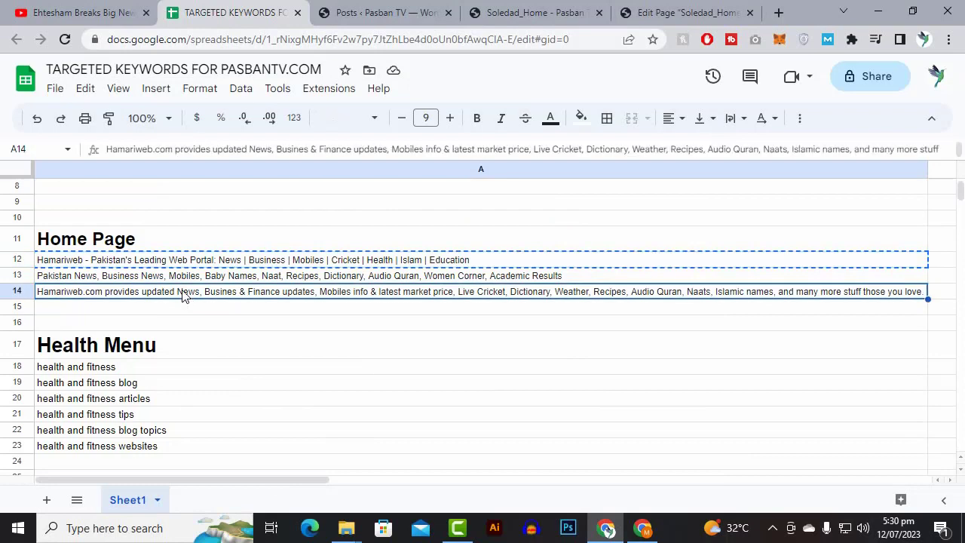
double_click(181, 292)
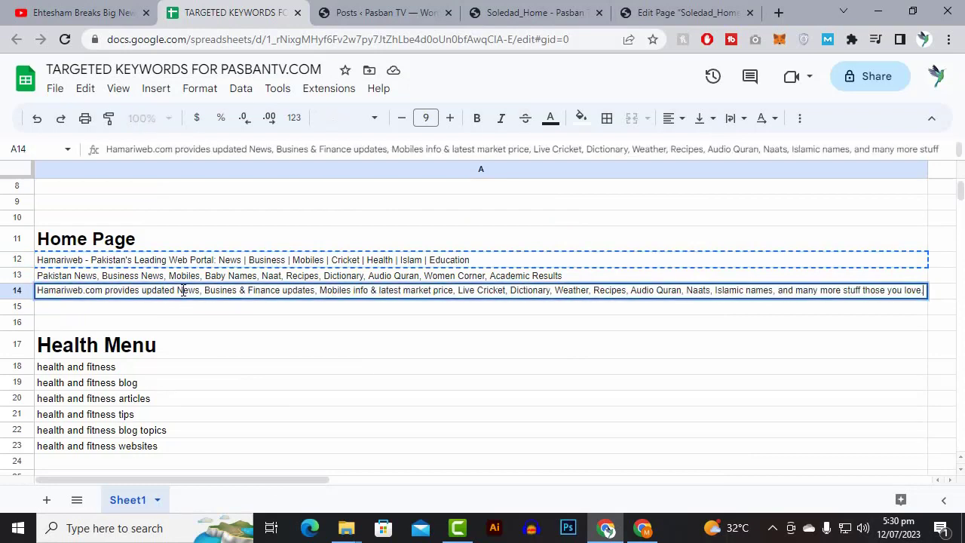
key("ctrl+a")
key("ctrl+c")
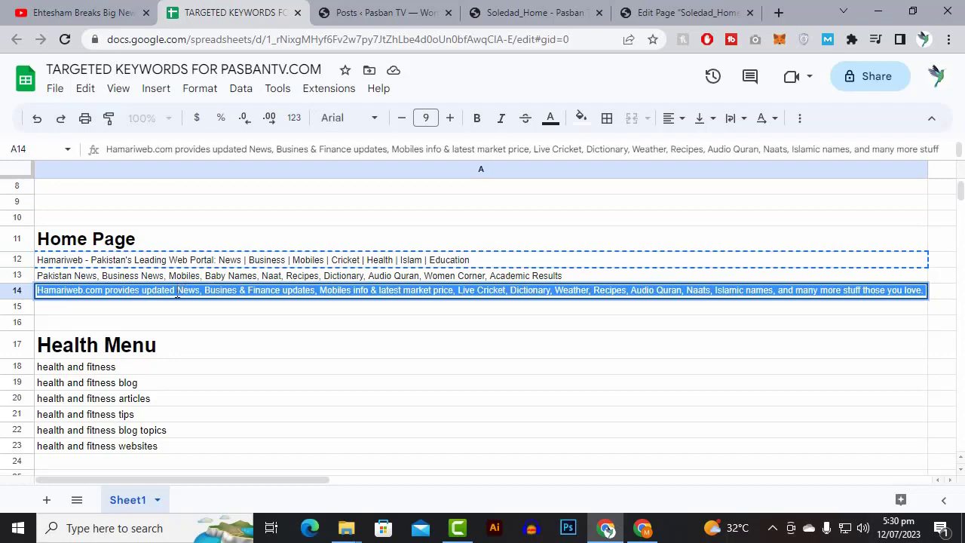
Return to the Soledad_Home page editor and paste the copied description into the Meta description
left_click(400, 7)
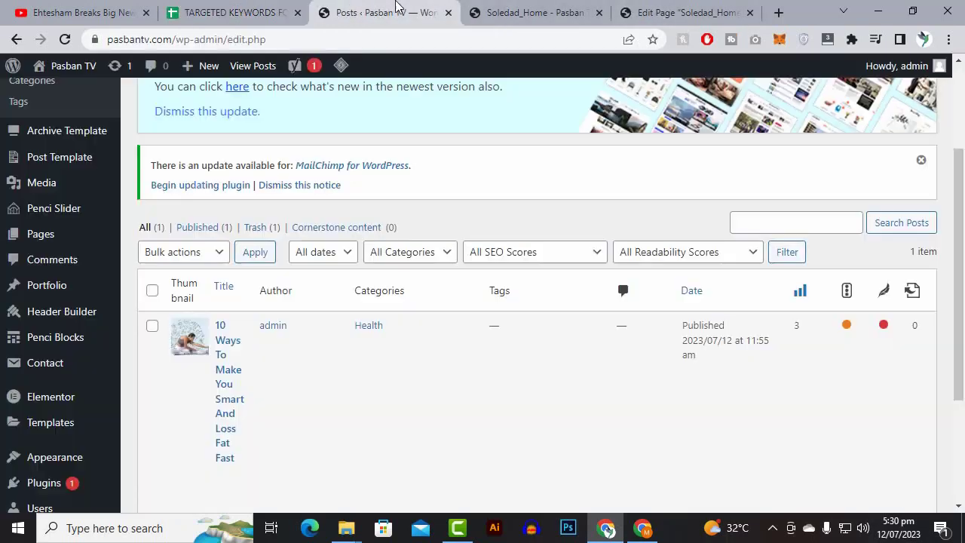
left_click(490, 9)
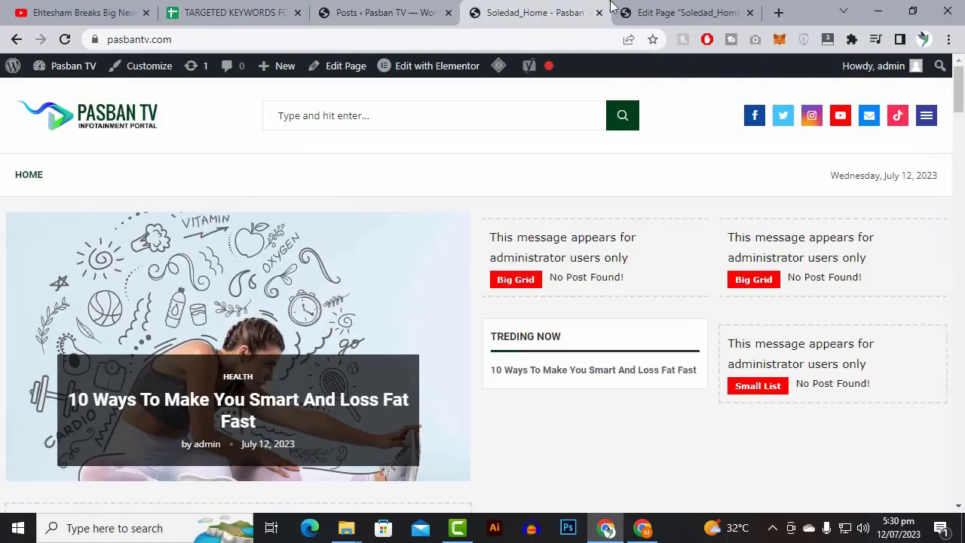
left_click(648, 13)
right_click(348, 269)
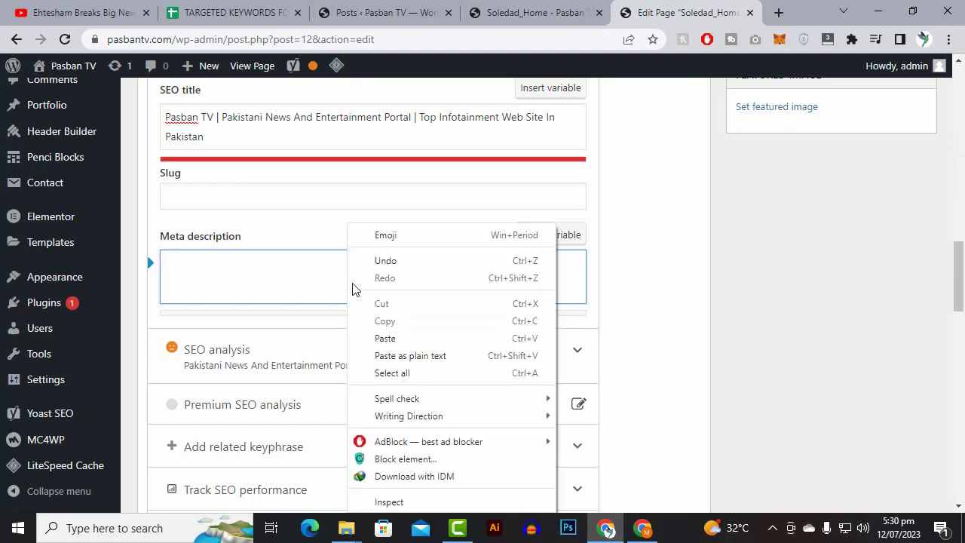
left_click(384, 338)
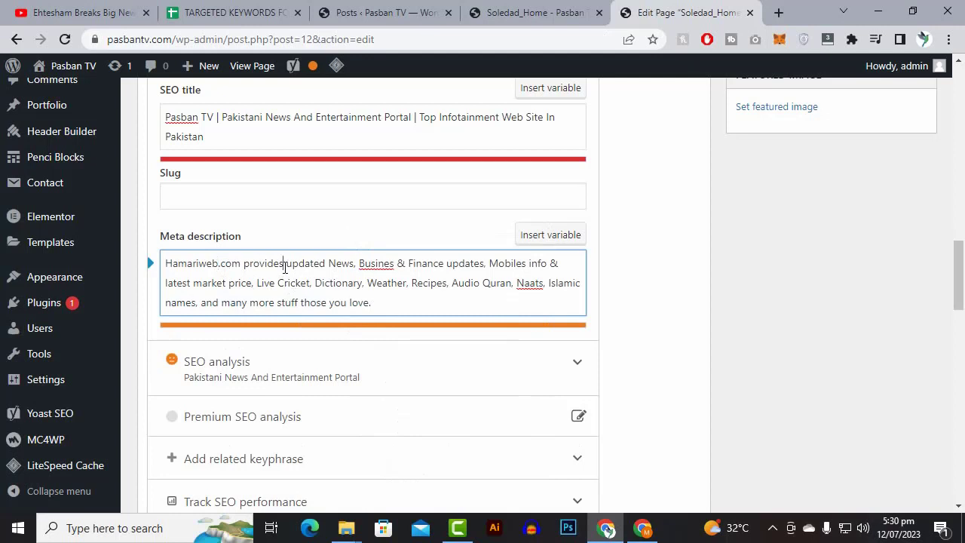
Replace "Hamariweb.com provides" at the start of the meta description with "Pasban TV is no 1 platform for"
left_click_drag(284, 265, 160, 256)
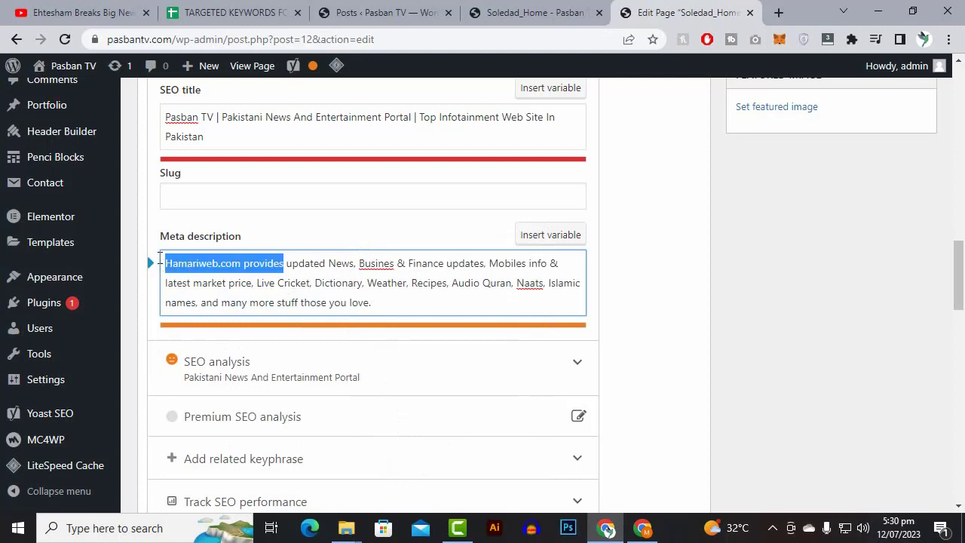
key("BackSpace")
type("Pasban")
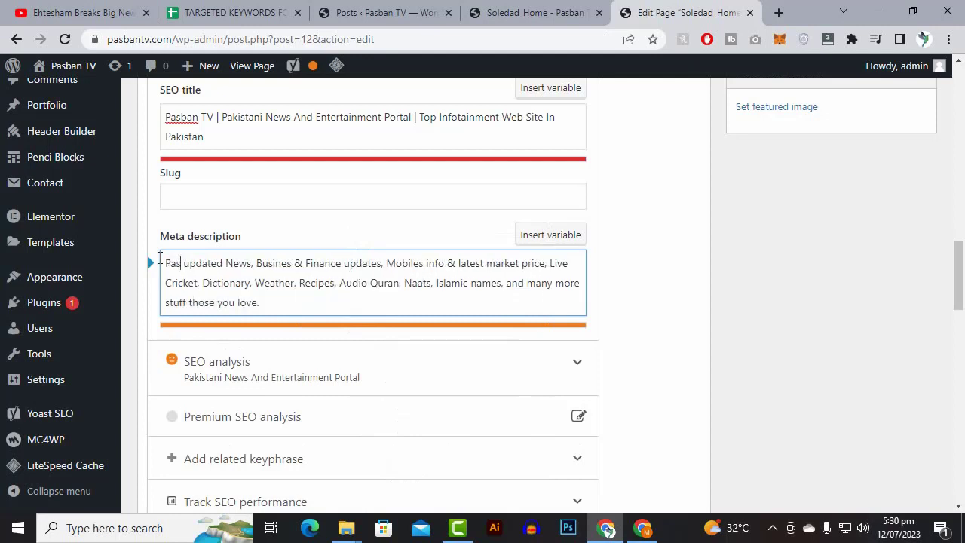
type(" TV")
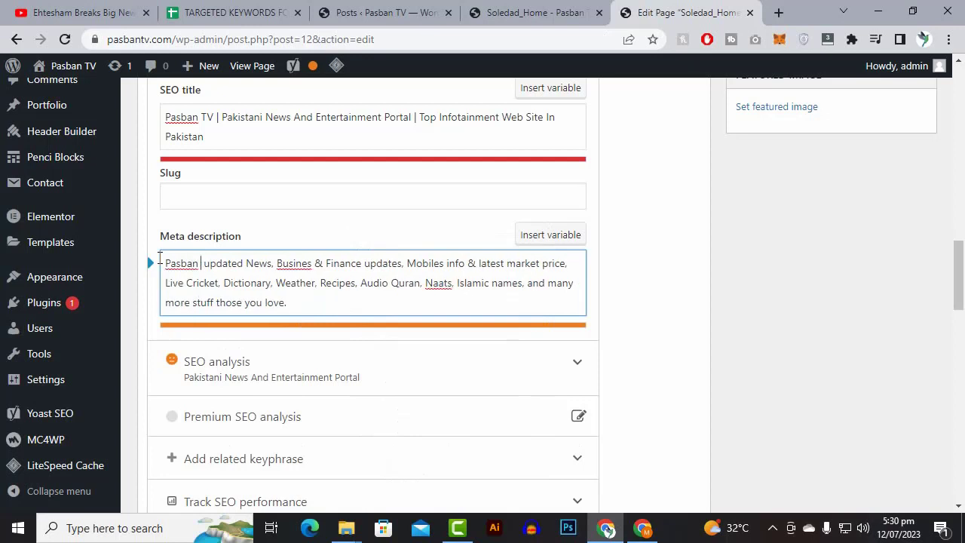
type(" is no")
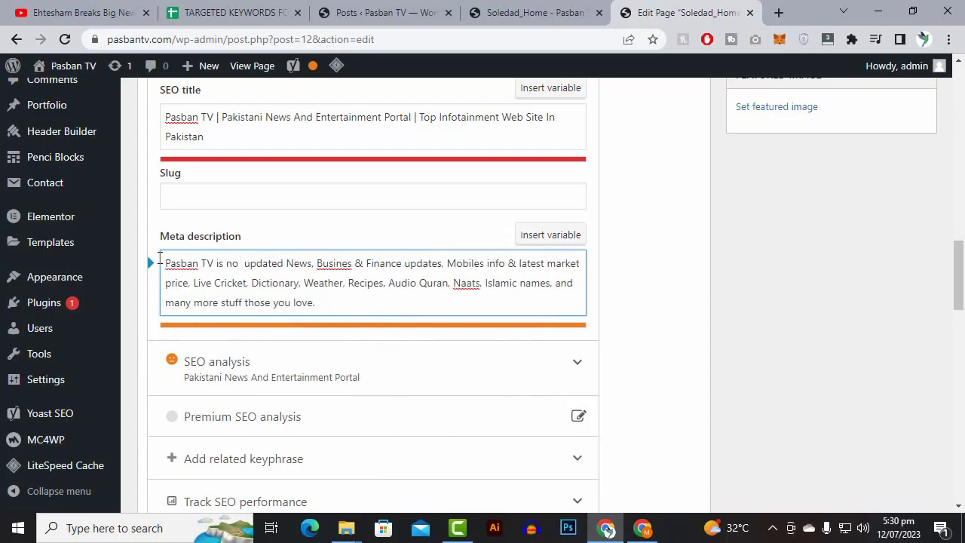
type(" 1 [")
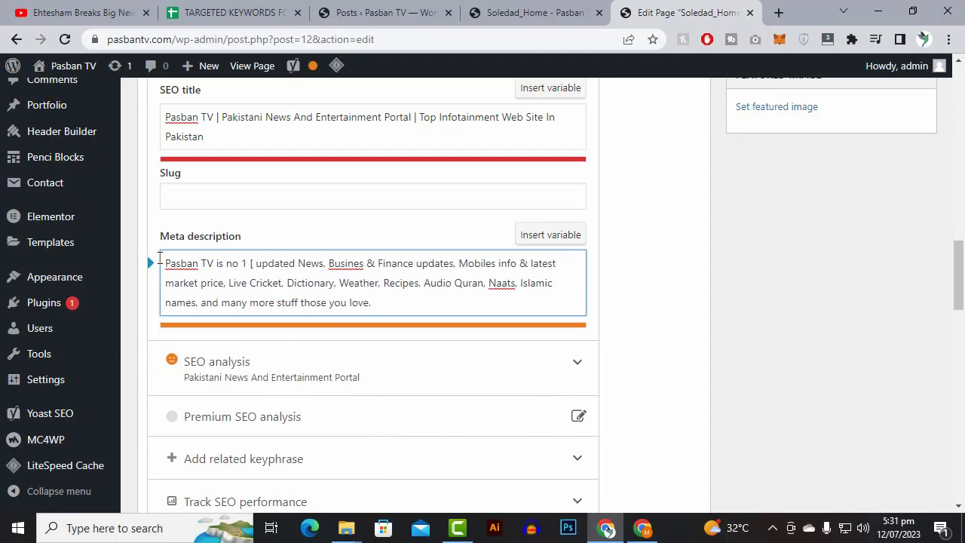
key("BackSpace")
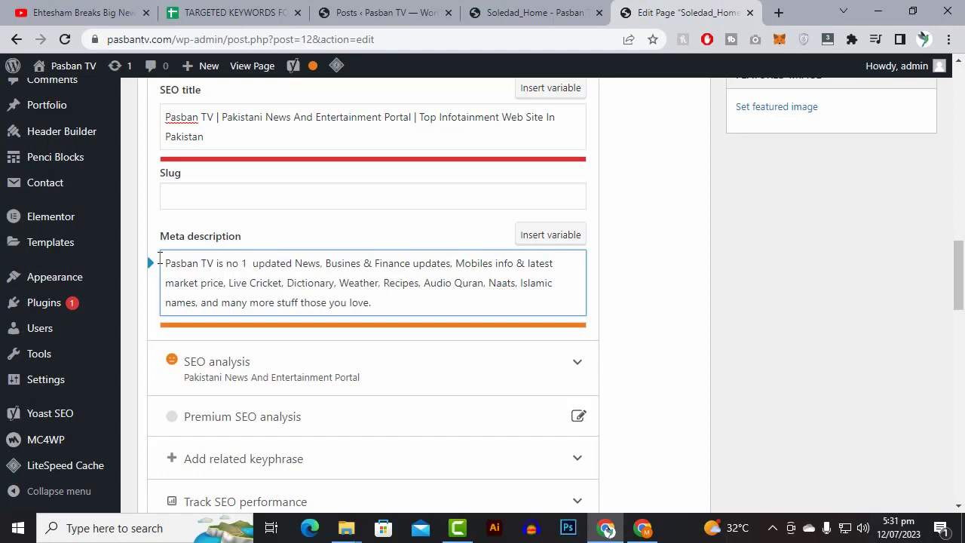
type("plat")
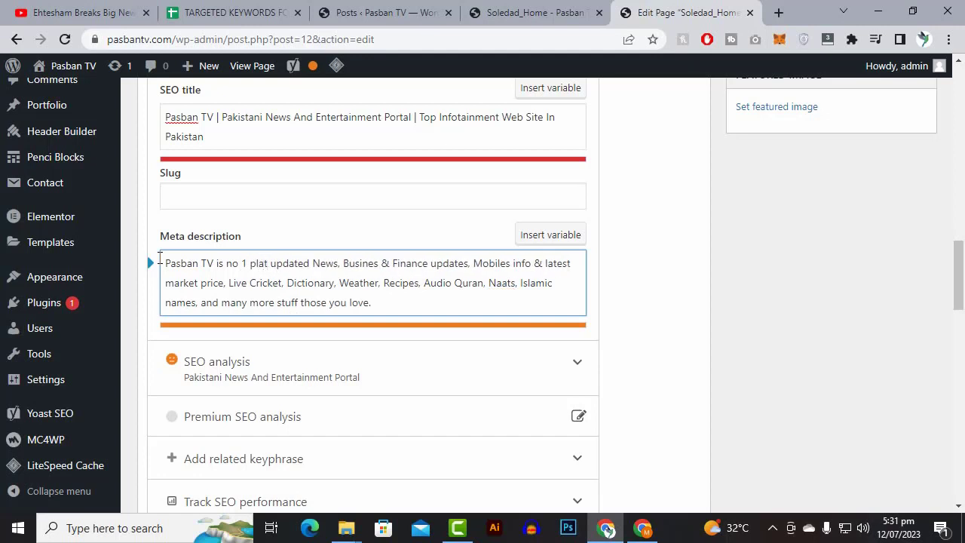
type("form ")
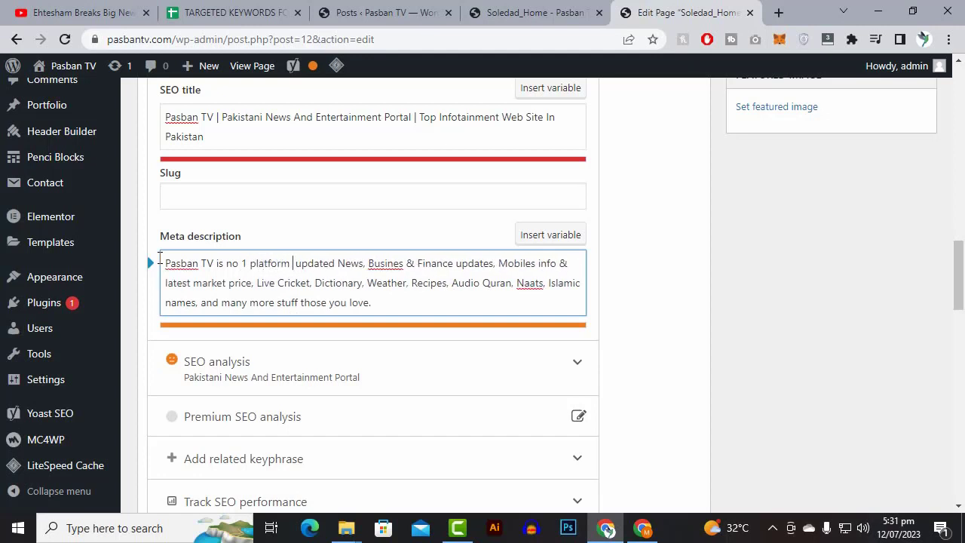
type("for")
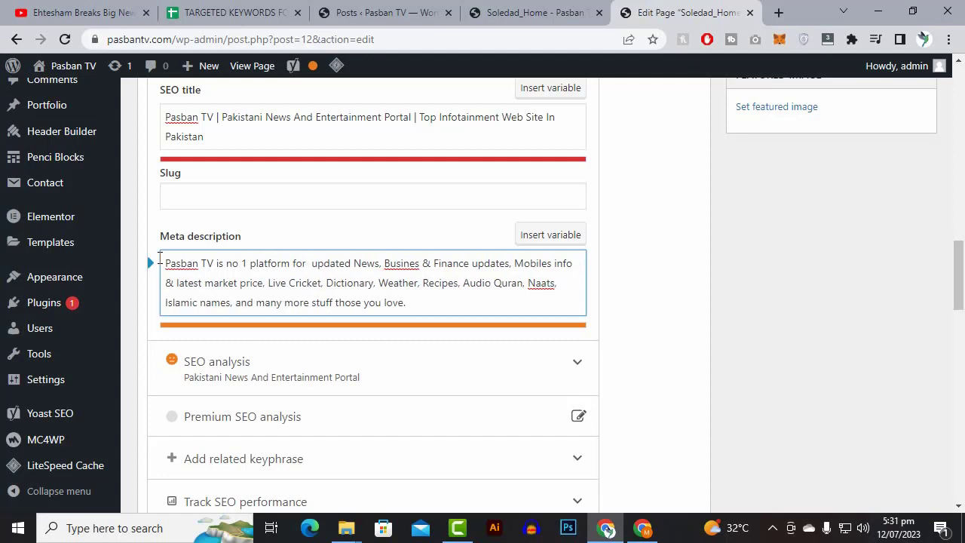
Delete "updated" before "News" and the topics from "Mobiles info" to "Weather" in the meta description
key("Delete")
key("Delete")
key("Delete")
key("Delete")
key("Delete")
key("Delete")
key("Delete")
key("Delete")
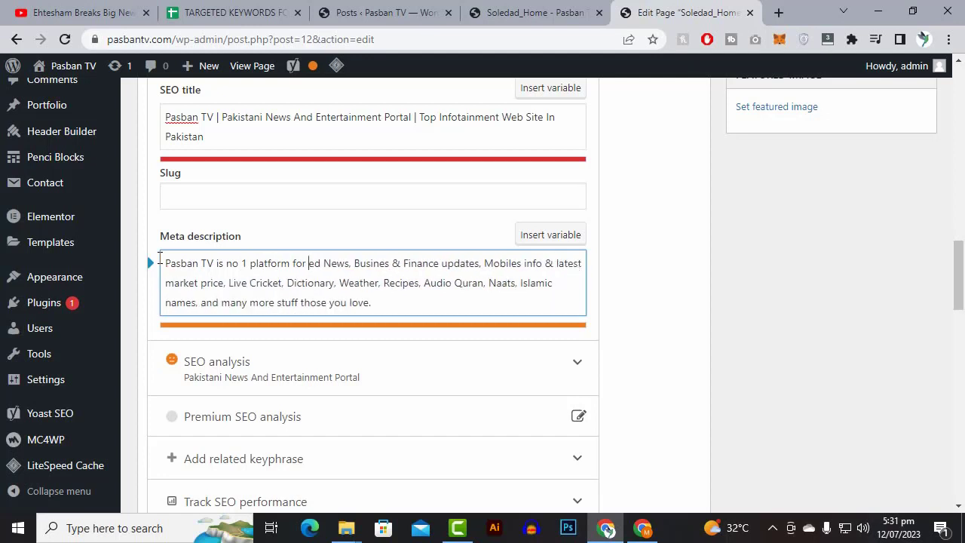
key("Delete")
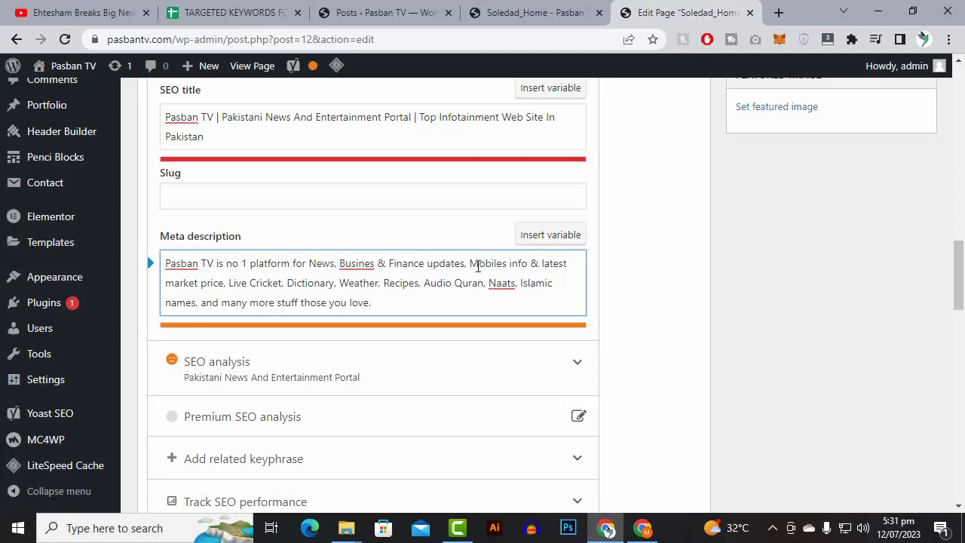
left_click_drag(470, 264, 385, 280)
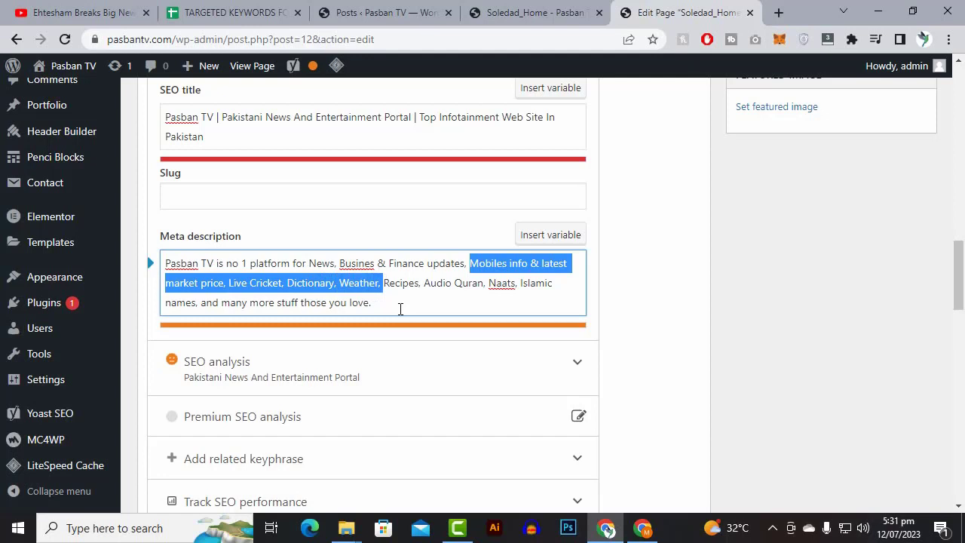
key("BackSpace")
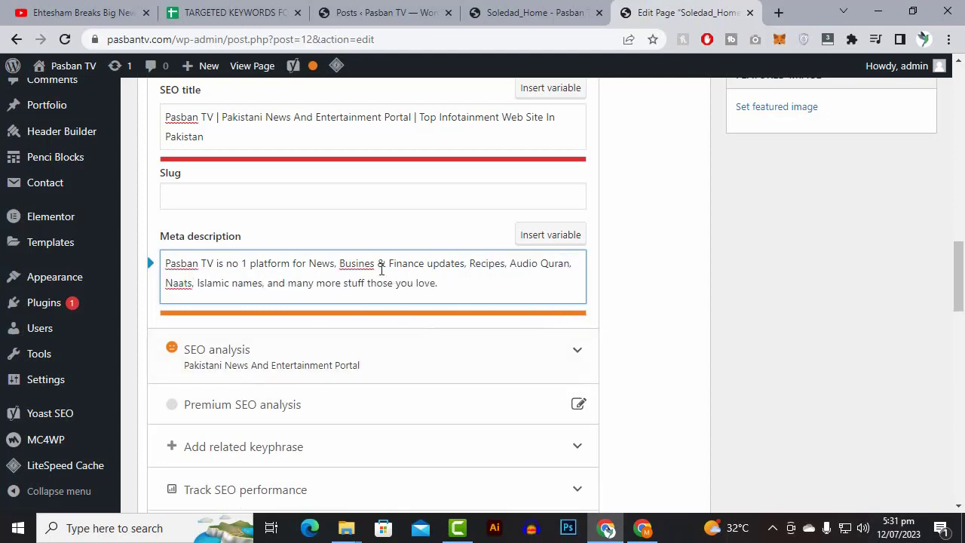
Insert "Islam, Videos," before "Recipes" in the meta description and check the search result preview
left_click(192, 286)
type(",")
left_click(262, 285)
left_click(468, 264)
type("Islam ")
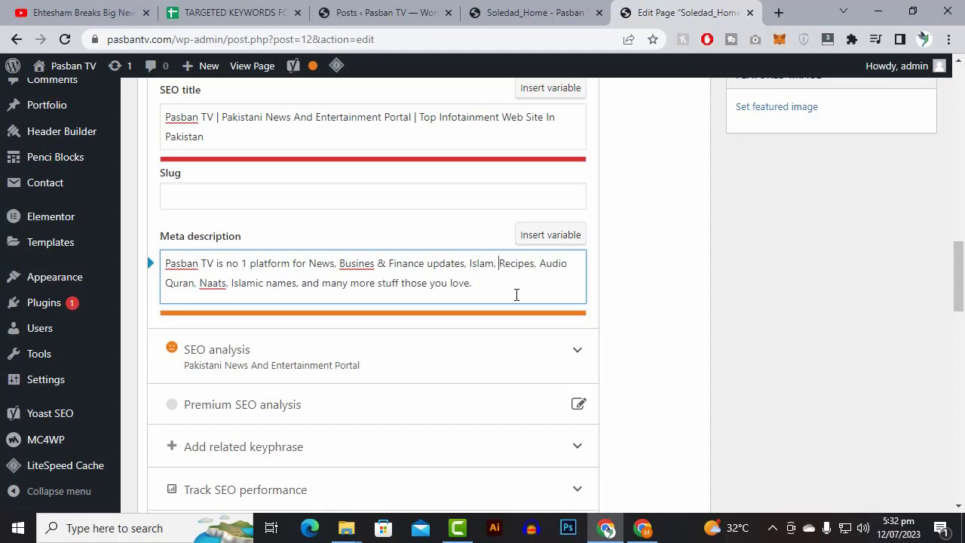
type(" Videos")
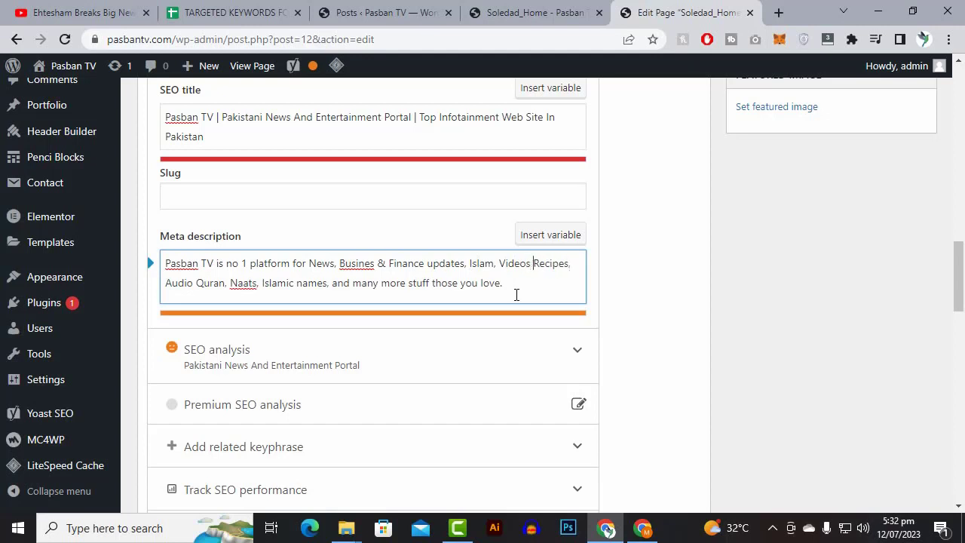
key("BackSpace")
type(",")
scroll(283, 266, "down", 7)
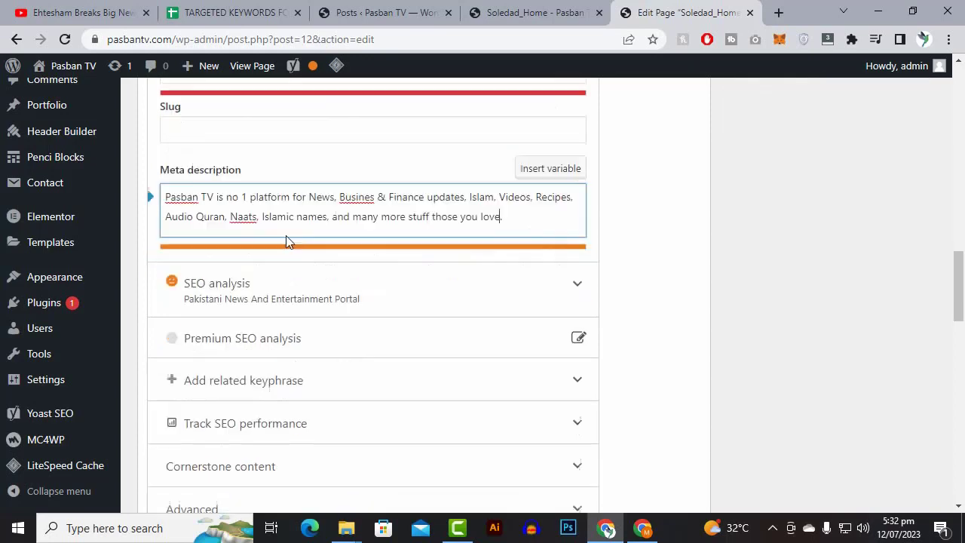
scroll(280, 240, "down", 3)
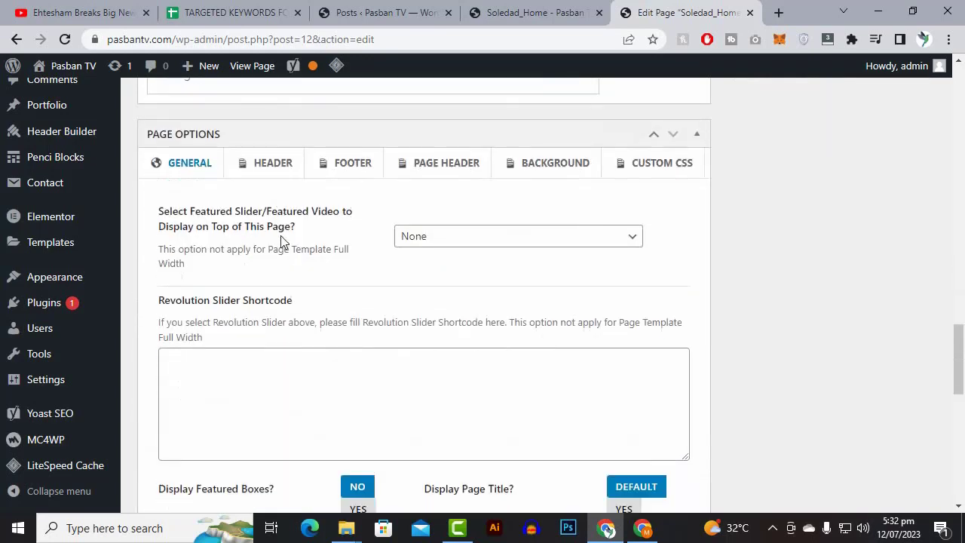
scroll(281, 239, "up", 8)
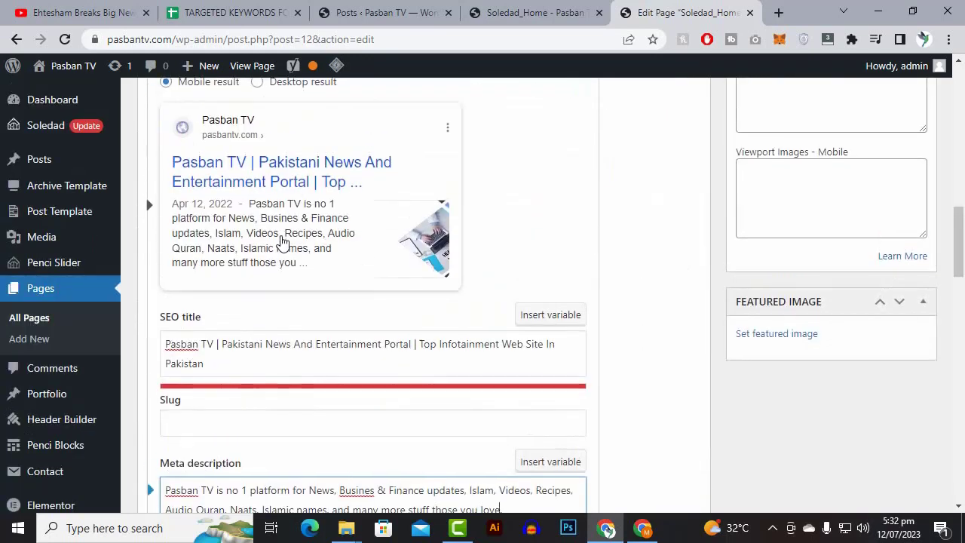
Update the Home page to save its new SEO title and meta description
scroll(279, 244, "up", 10)
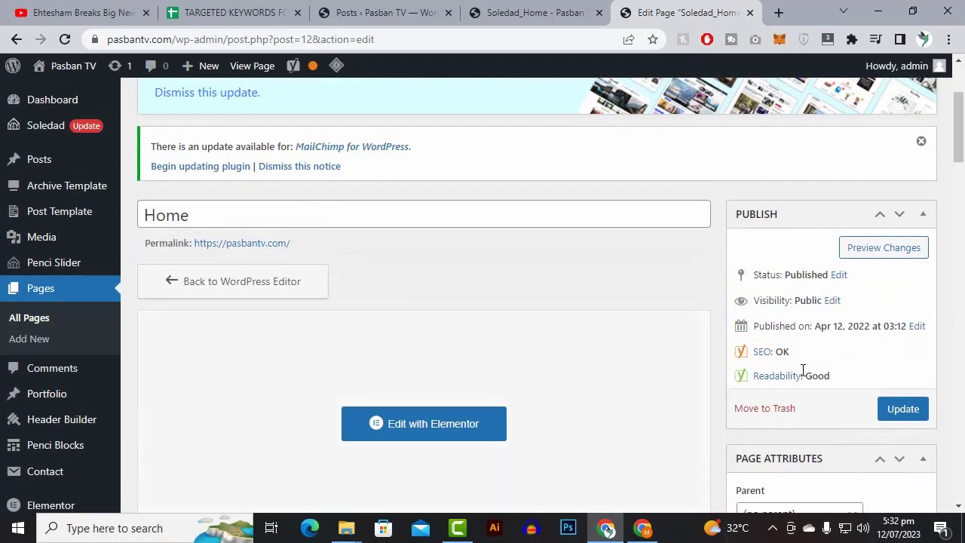
left_click(914, 409)
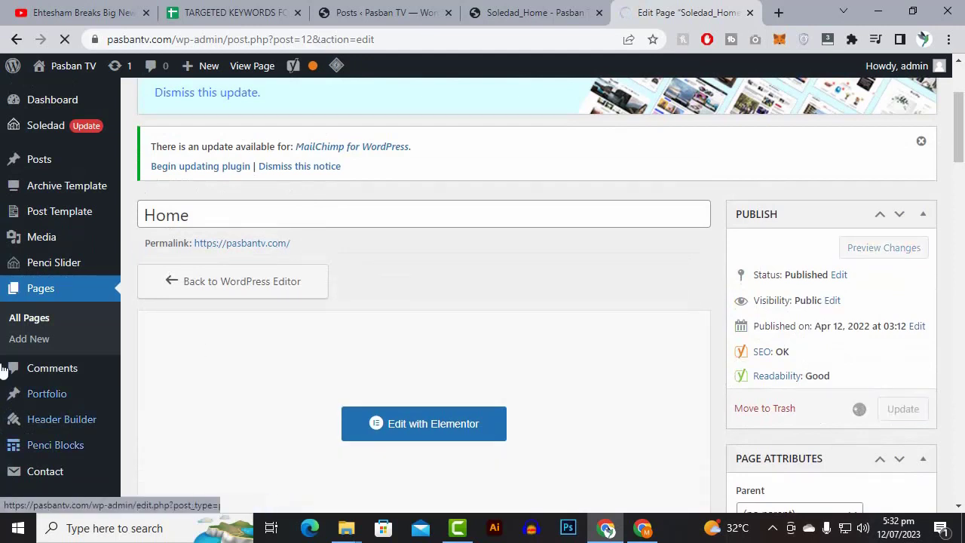
Open the live Pasban TV site in a new browser tab and check its page title
mouse_move(65, 74)
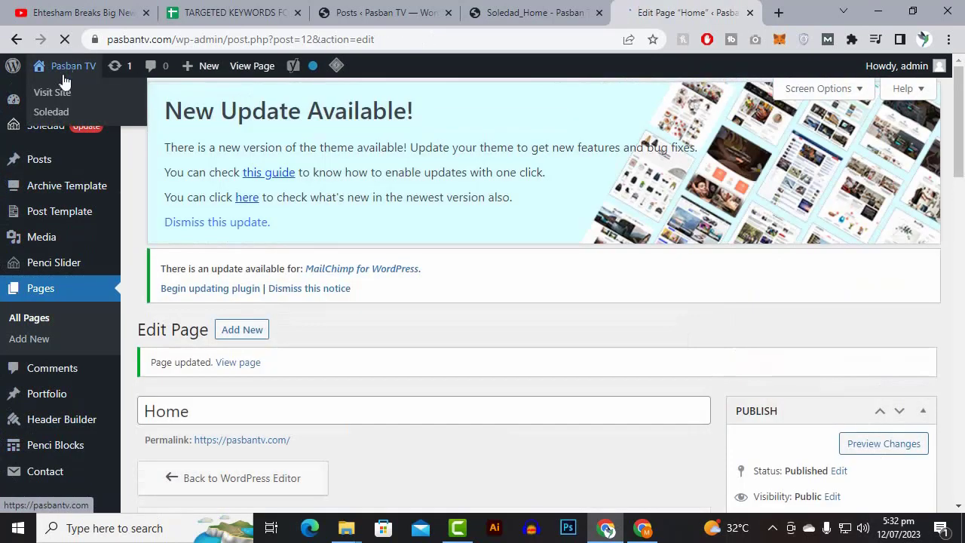
right_click(63, 87)
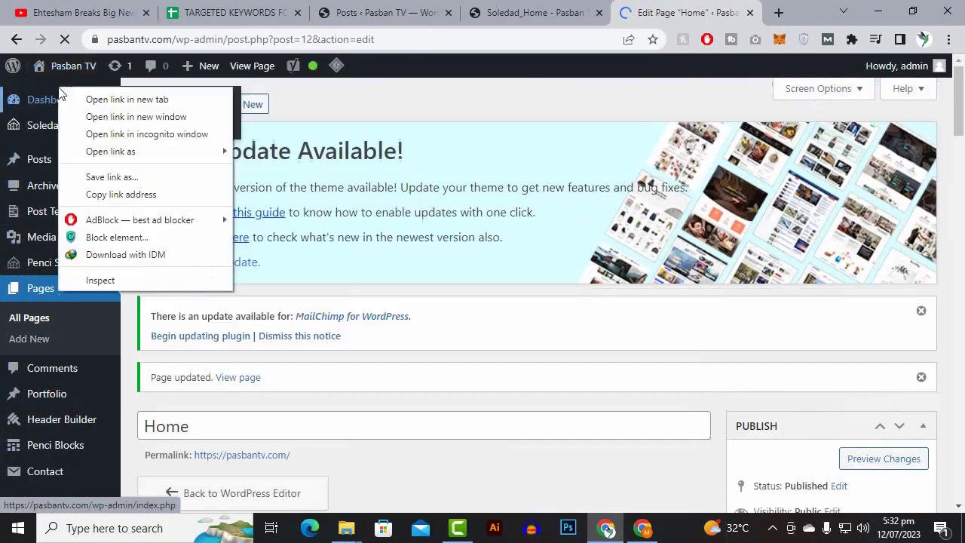
left_click(87, 97)
left_click(660, 10)
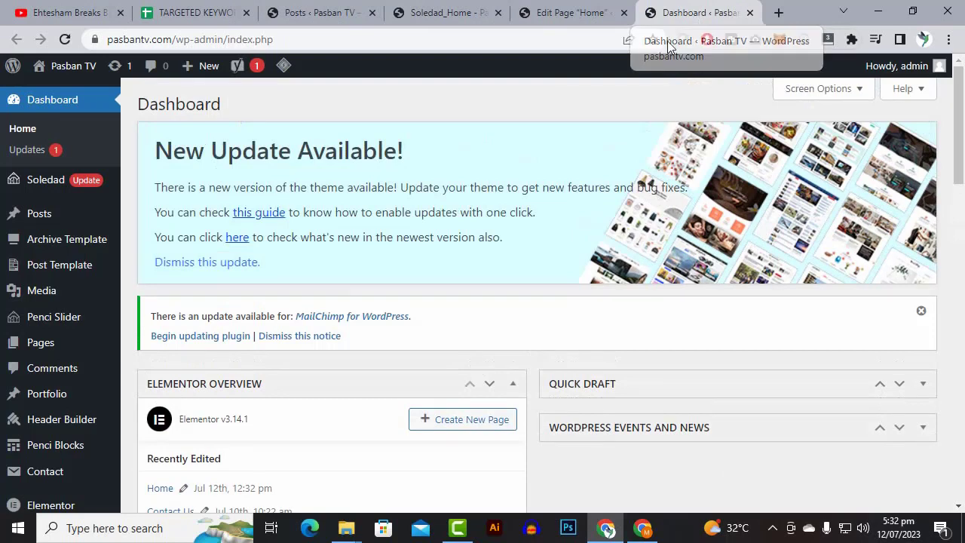
mouse_move(38, 71)
right_click(53, 92)
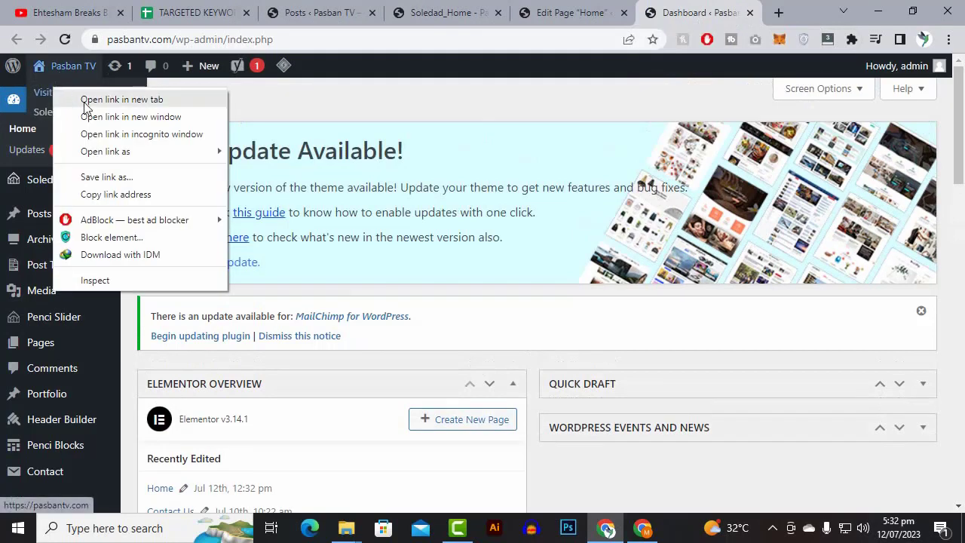
left_click(85, 97)
left_click(694, 13)
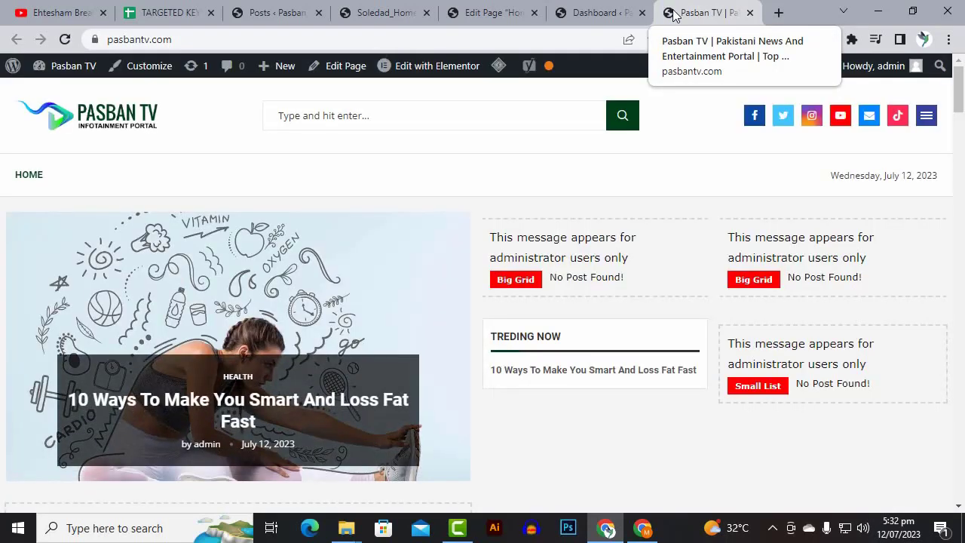
Inspect the live home page's HTML in the developer tools, then close them
scroll(437, 162, "down", 4)
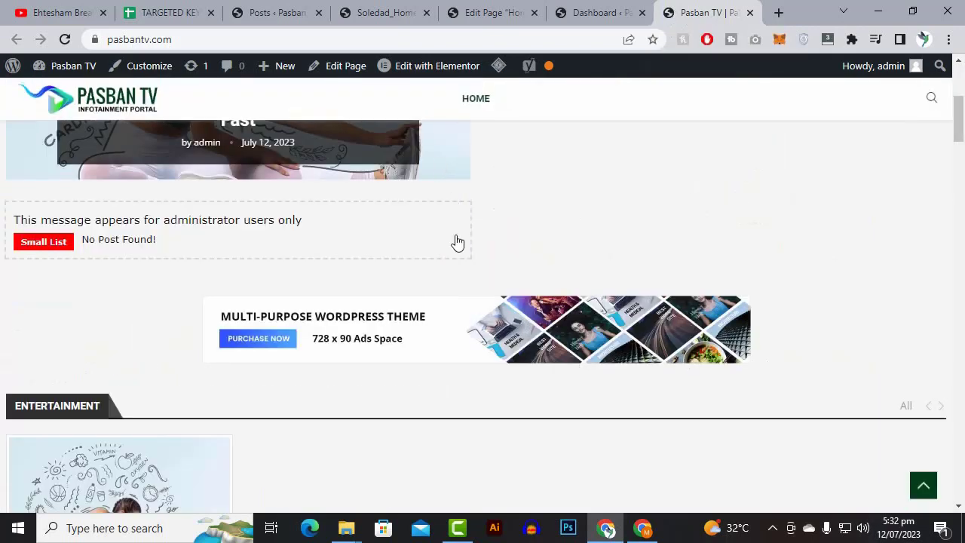
right_click(455, 241)
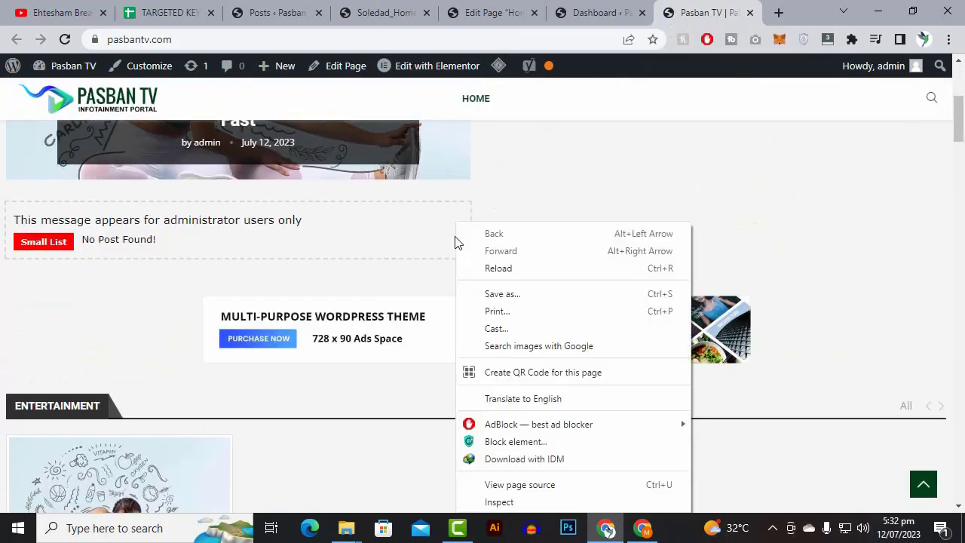
left_click(486, 504)
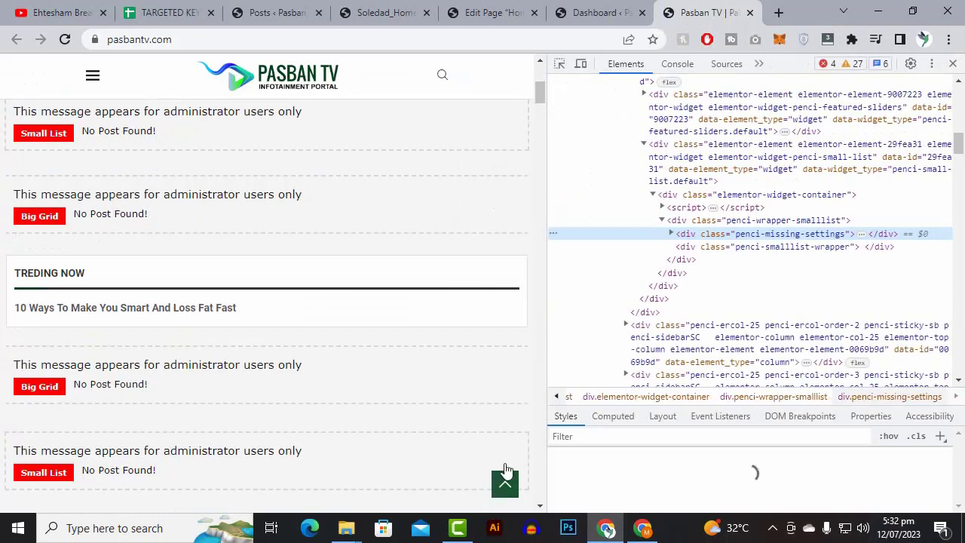
scroll(715, 305, "up", 4)
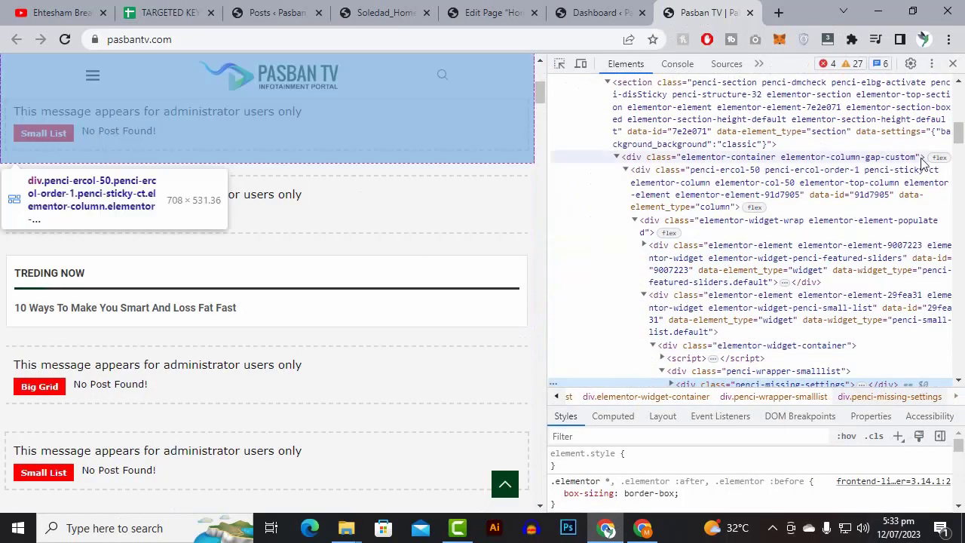
left_click(952, 66)
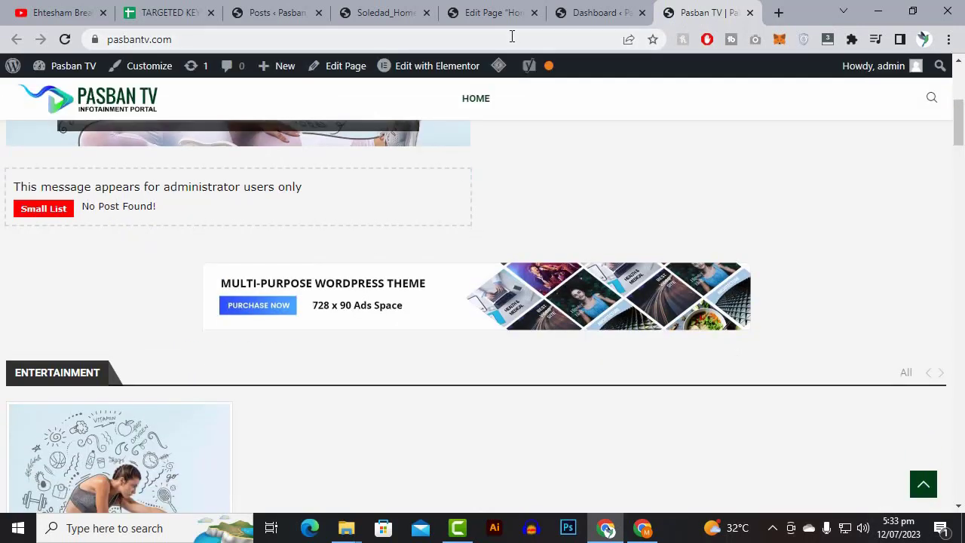
Load the Google home page in the live site's tab and get its search field ready for a query
left_click(507, 31)
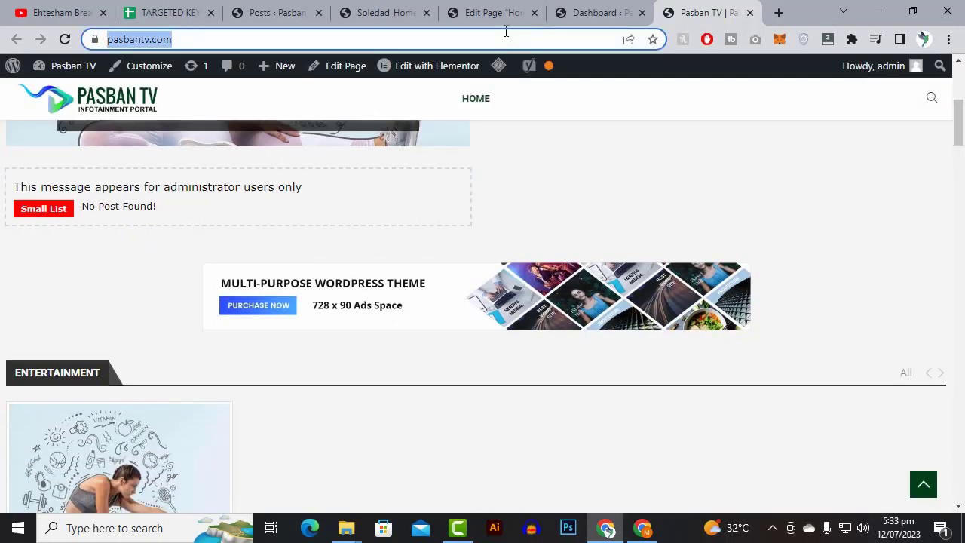
type("goo")
key("Return")
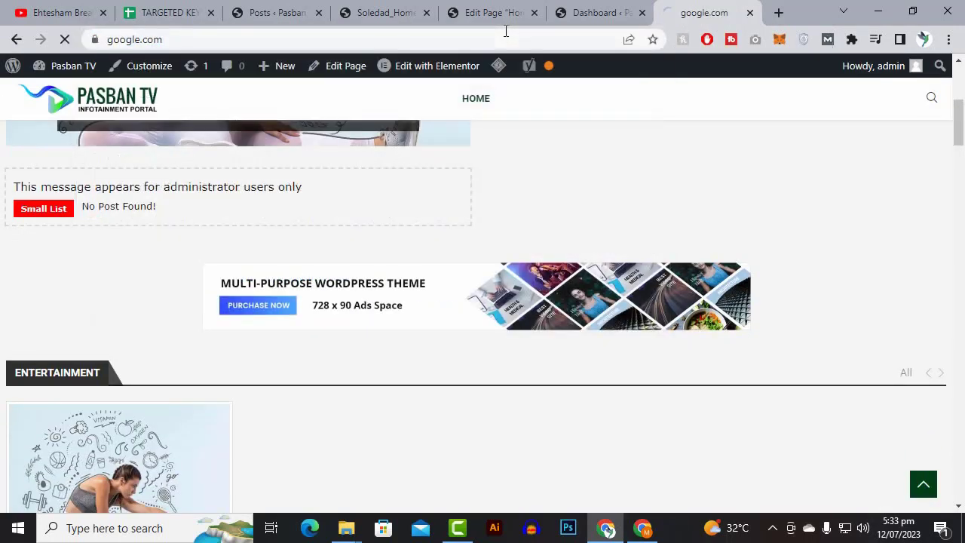
left_click(420, 255)
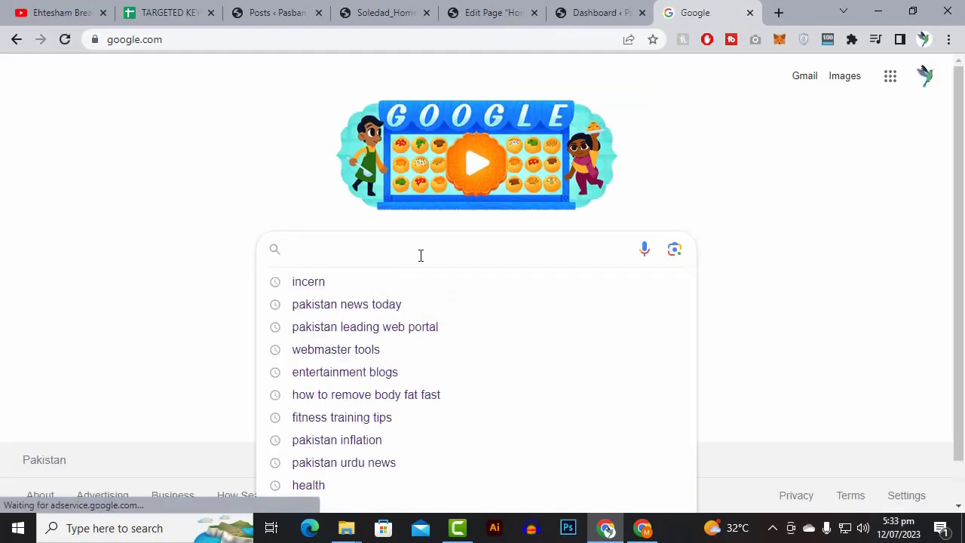